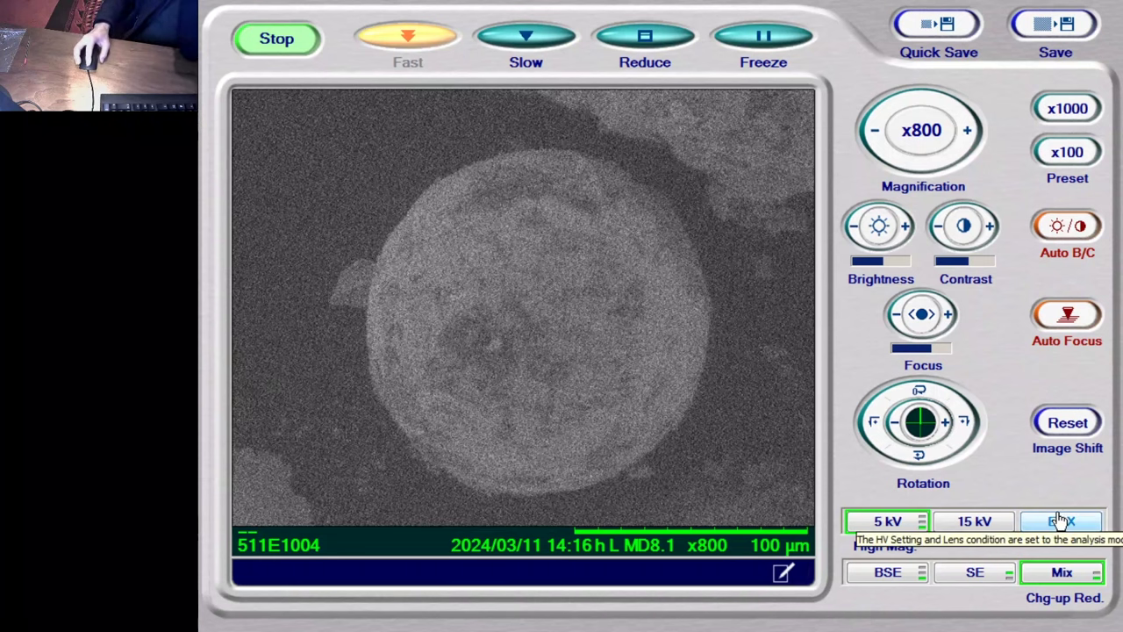
Step: Try the SE detector, switch to the BSE detector and run Auto Focus on the sphere image
{"action": "left_click", "coordinate": [986, 576]}
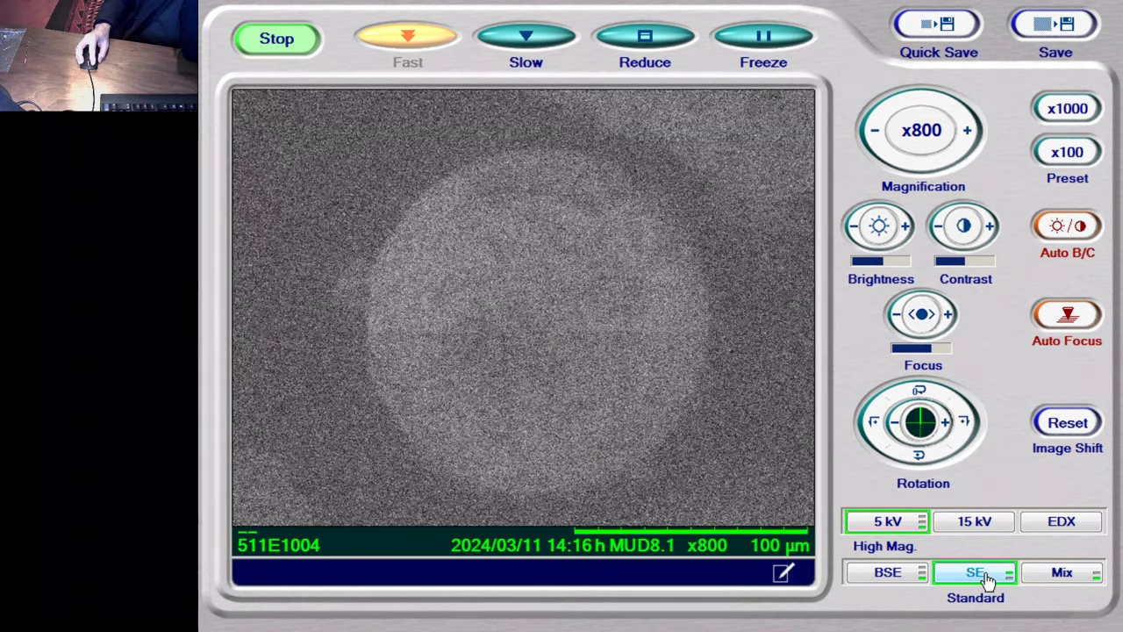
{"action": "left_click", "coordinate": [889, 572]}
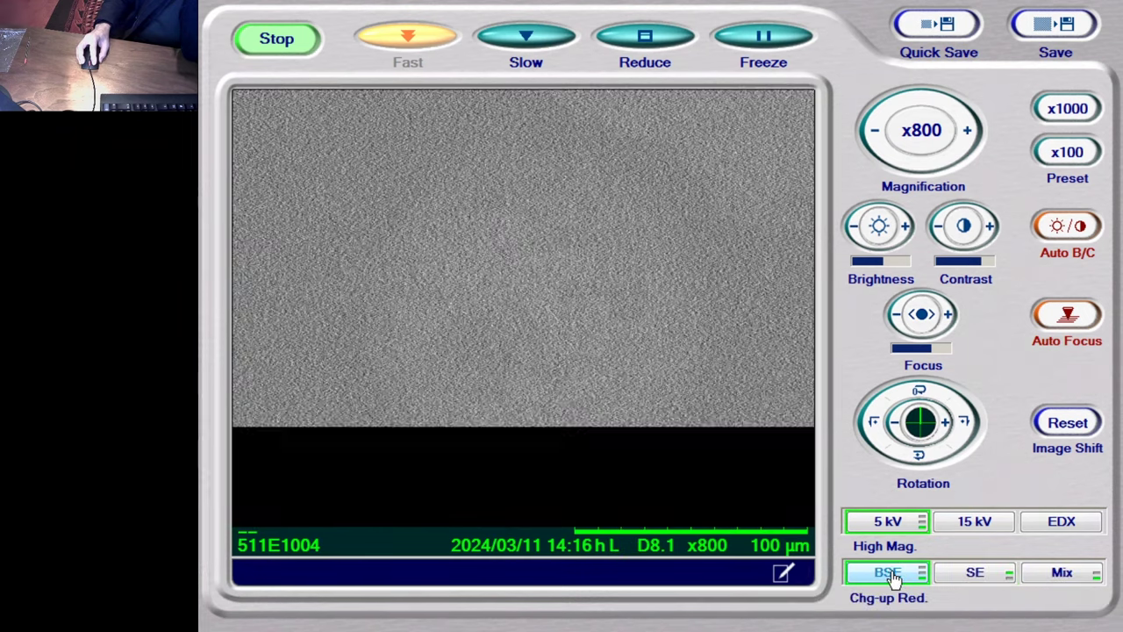
{"action": "left_click", "coordinate": [1074, 326]}
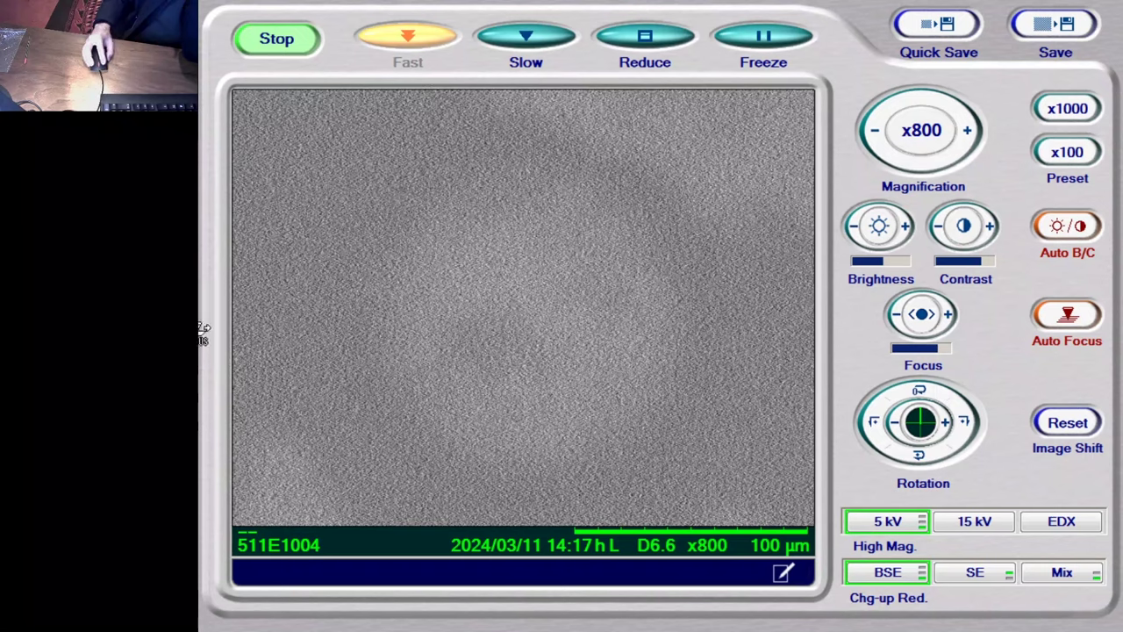
Step: Try to sharpen the BSE image of the sphere with manual focus and an automatic brightness/contrast adjustment
{"action": "left_click_drag", "start_coordinate": [579, 349], "coordinate": [690, 343]}
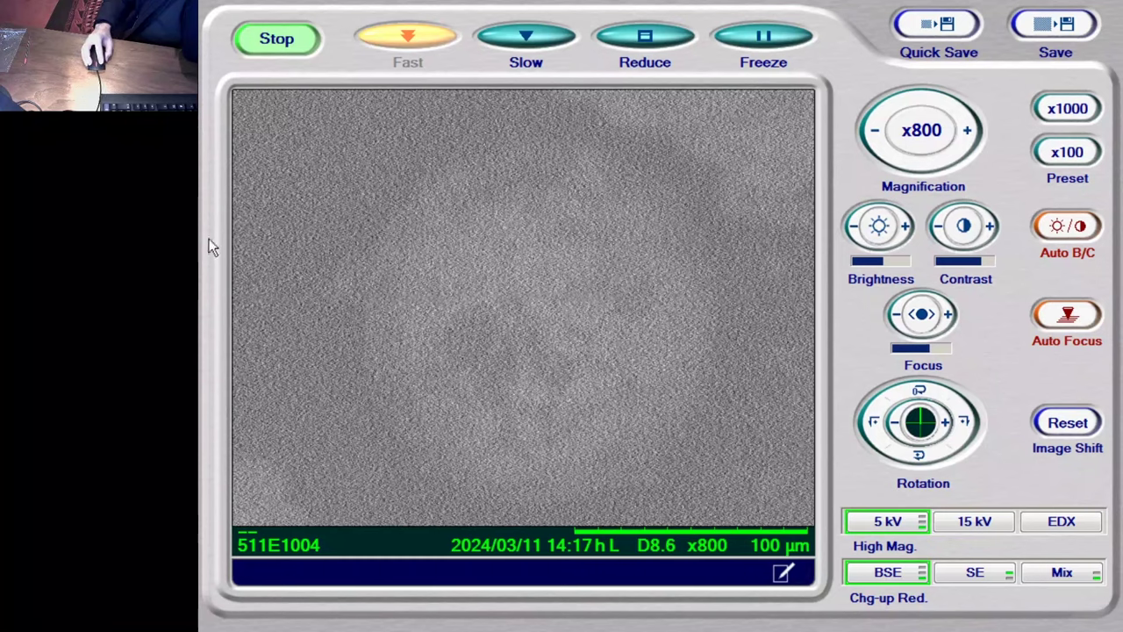
{"action": "left_click", "coordinate": [1064, 226]}
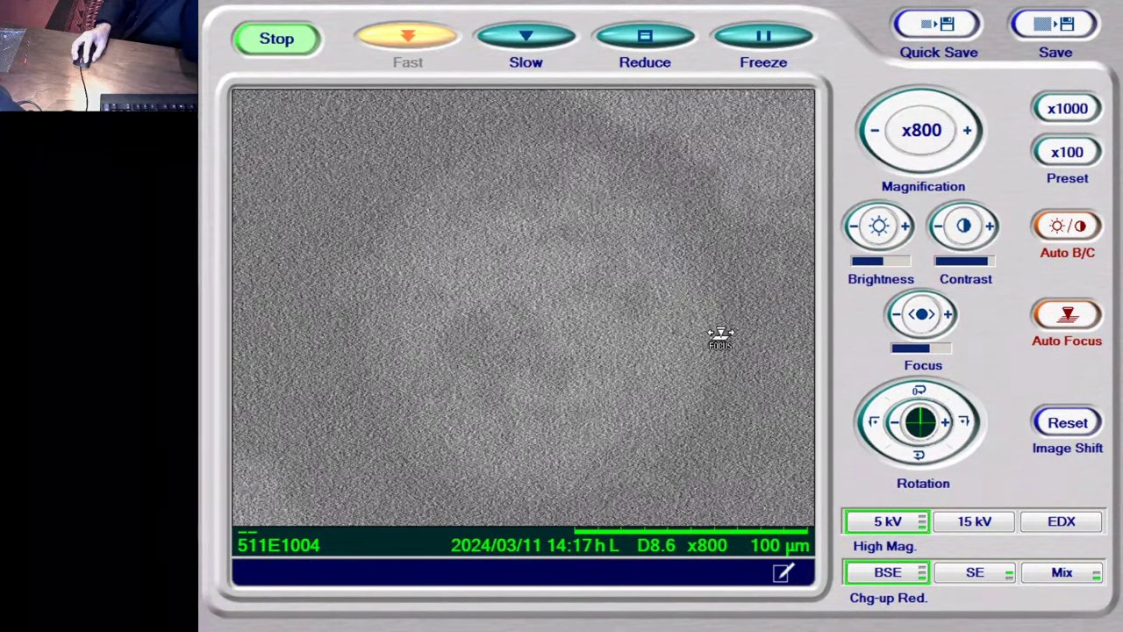
{"action": "left_click_drag", "start_coordinate": [451, 343], "coordinate": [250, 351]}
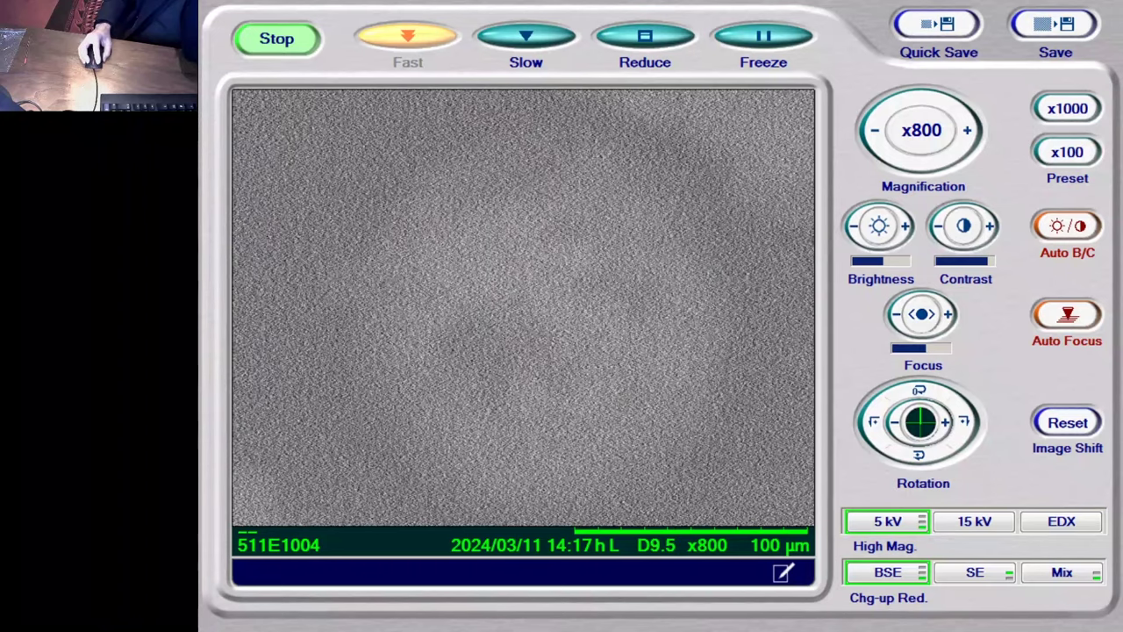
{"action": "left_click_drag", "start_coordinate": [740, 298], "coordinate": [1076, 366]}
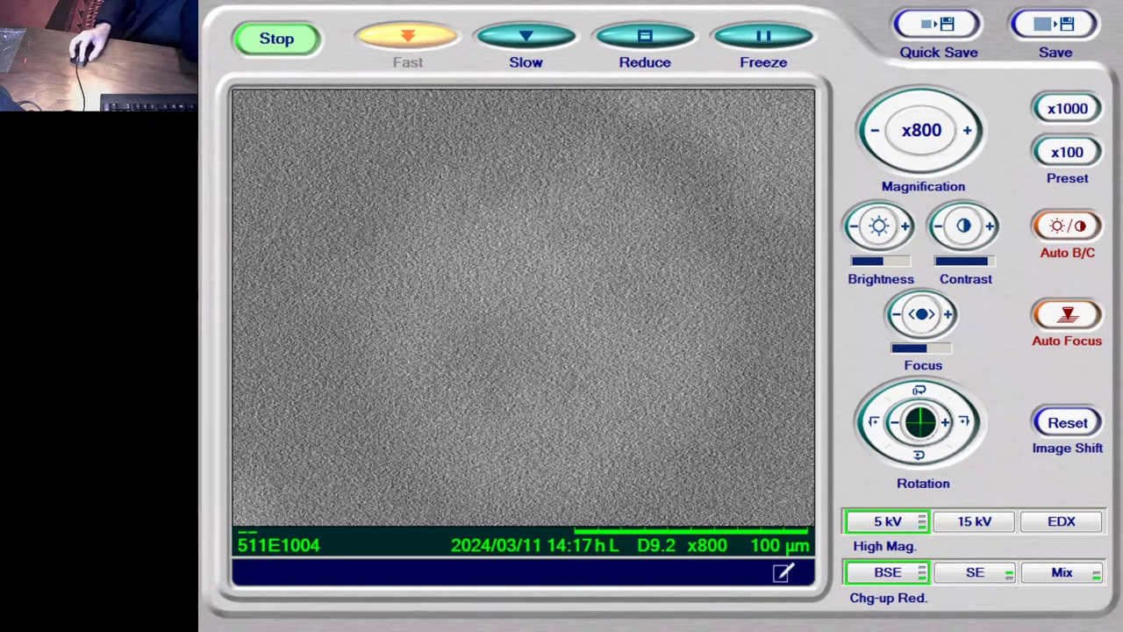
{"action": "left_click_drag", "start_coordinate": [647, 431], "coordinate": [1097, 351]}
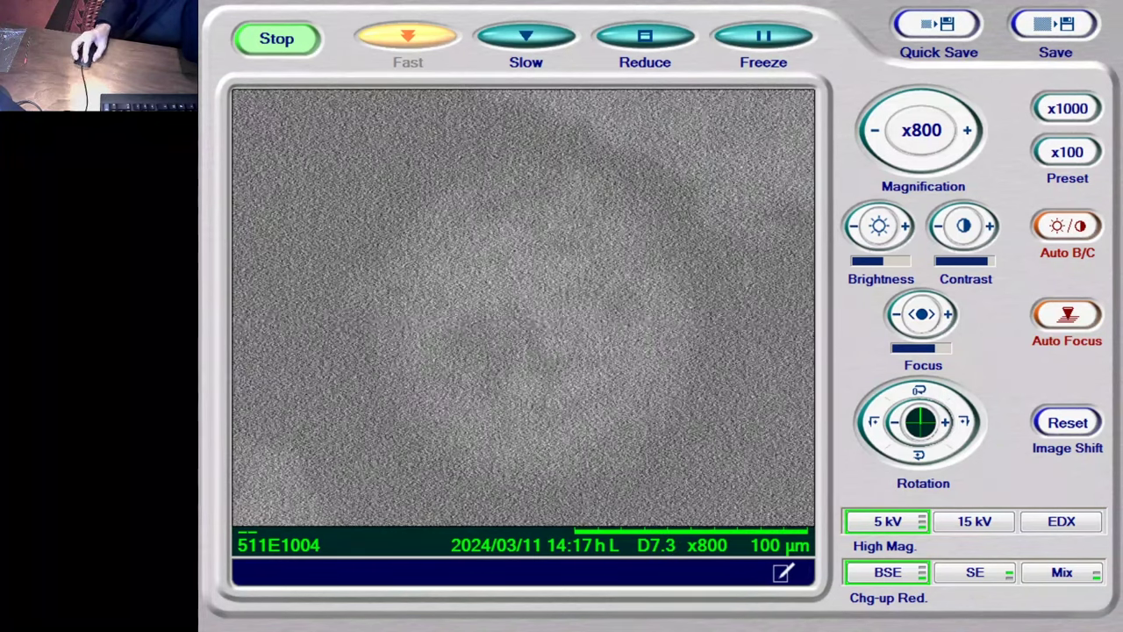
{"action": "left_click_drag", "start_coordinate": [640, 350], "coordinate": [1103, 363]}
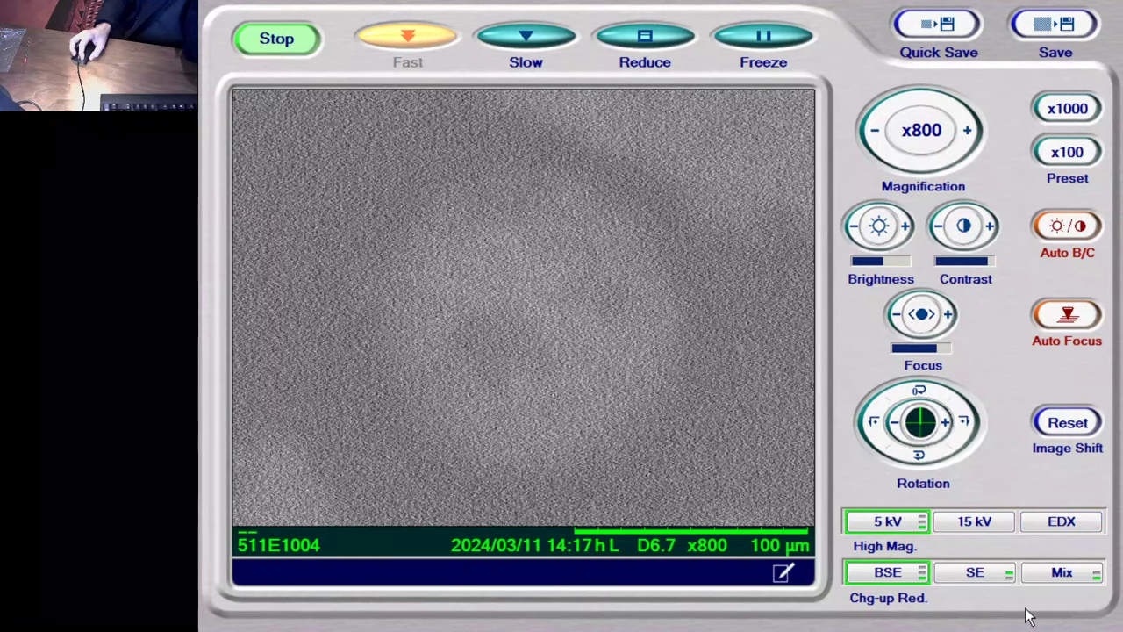
Step: Switch to the SE detector and manually focus the sphere at a working distance of about 7.9
{"action": "left_click", "coordinate": [969, 572]}
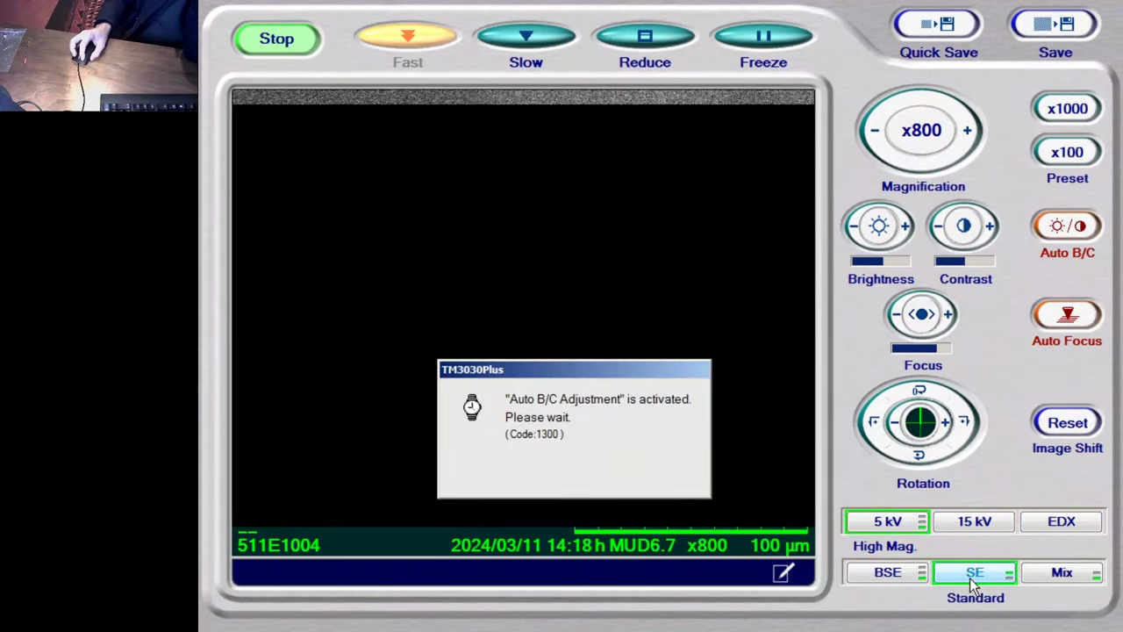
{"action": "left_click_drag", "start_coordinate": [399, 324], "coordinate": [251, 342]}
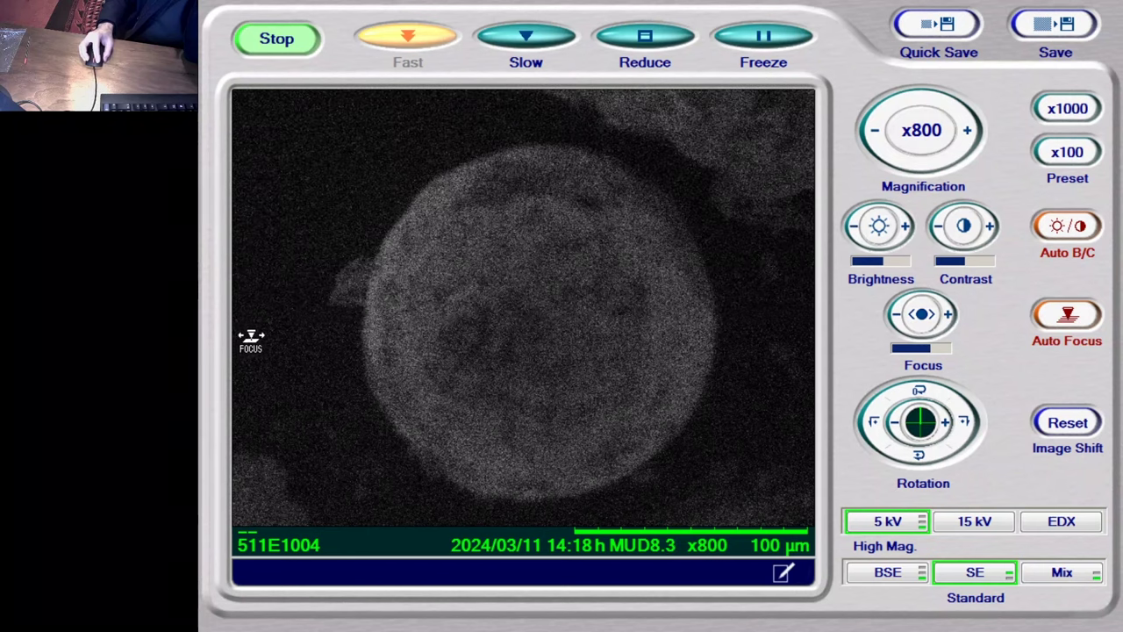
{"action": "left_click_drag", "start_coordinate": [327, 338], "coordinate": [754, 355]}
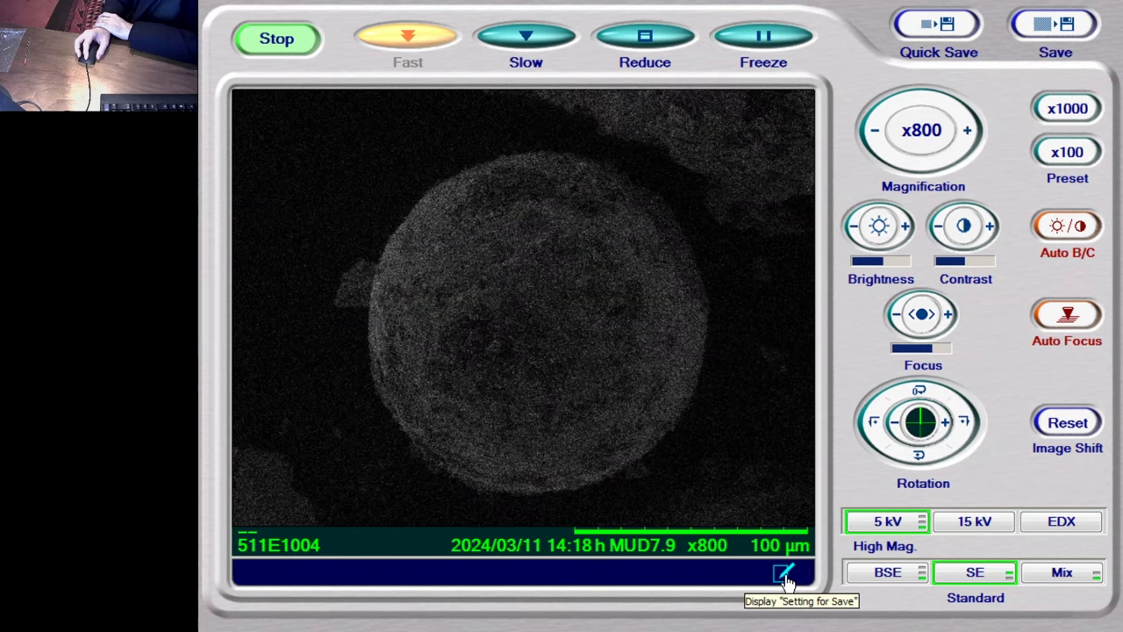
Step: Run Auto B/C on the SE image and switch to the slow scan
{"action": "left_click", "coordinate": [1076, 226]}
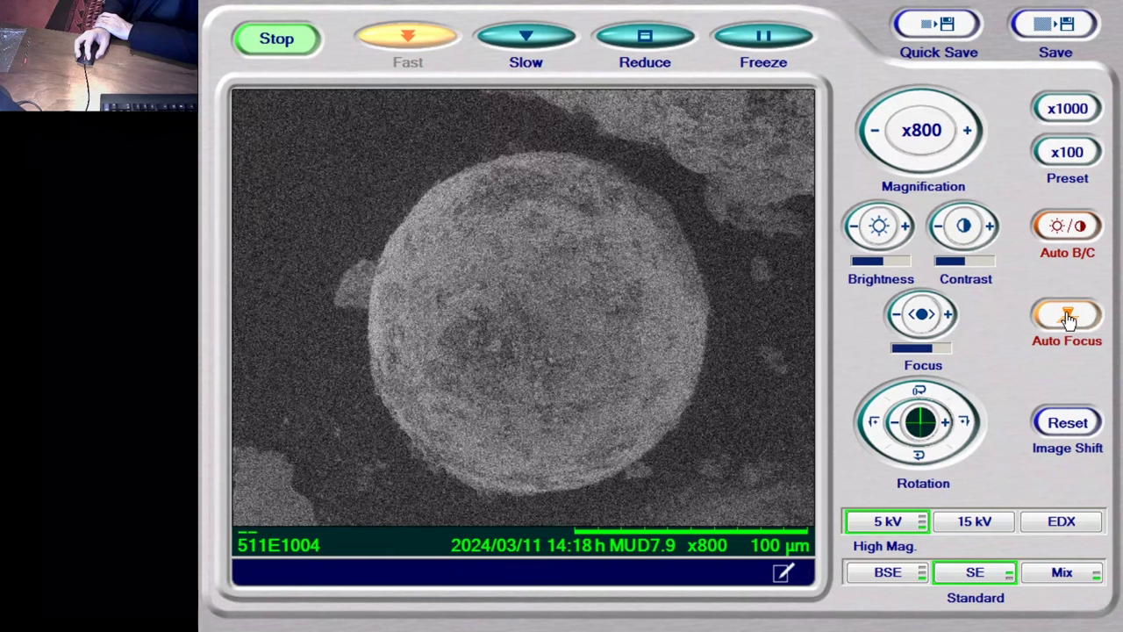
{"action": "left_click", "coordinate": [527, 36]}
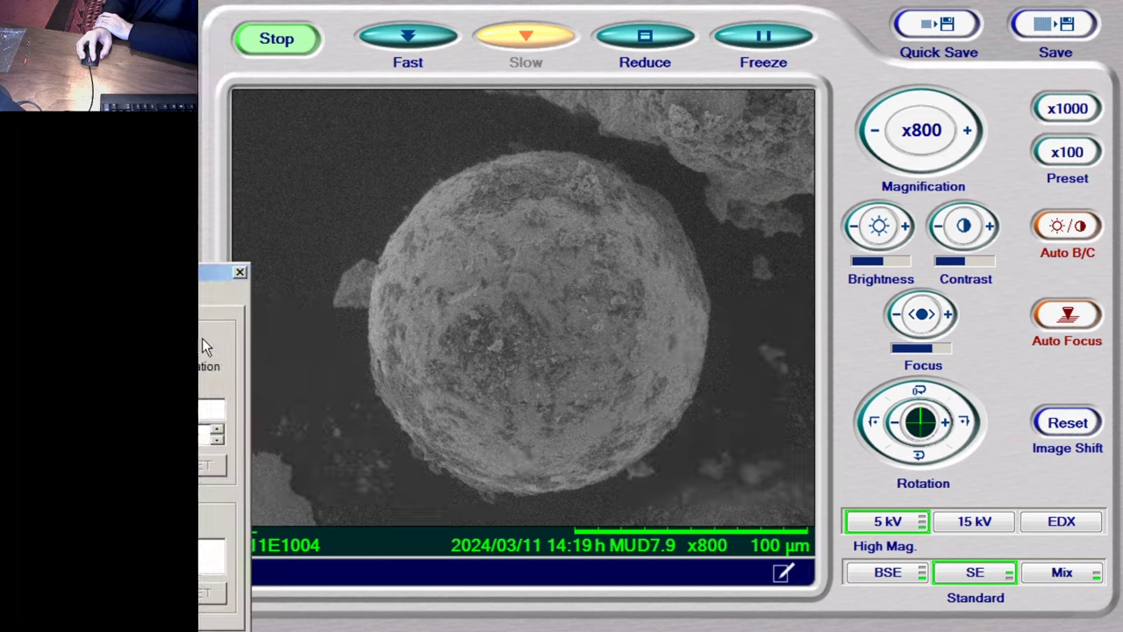
Step: Review the save settings for the image type and the file name
{"action": "left_click_drag", "start_coordinate": [134, 277], "coordinate": [460, 135]}
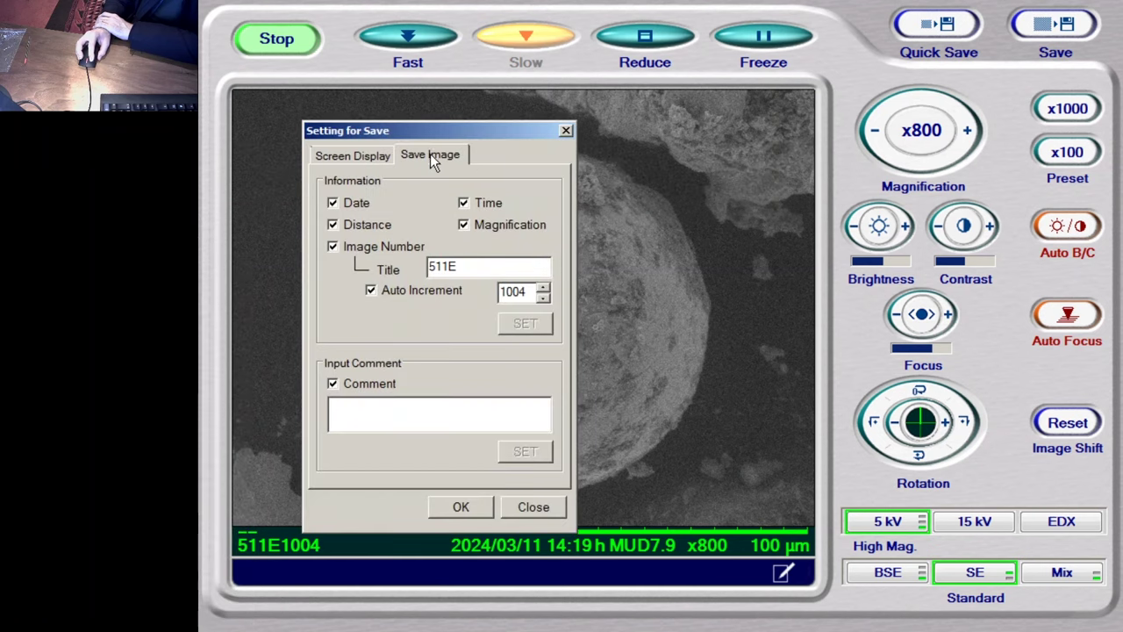
{"action": "left_click", "coordinate": [430, 154]}
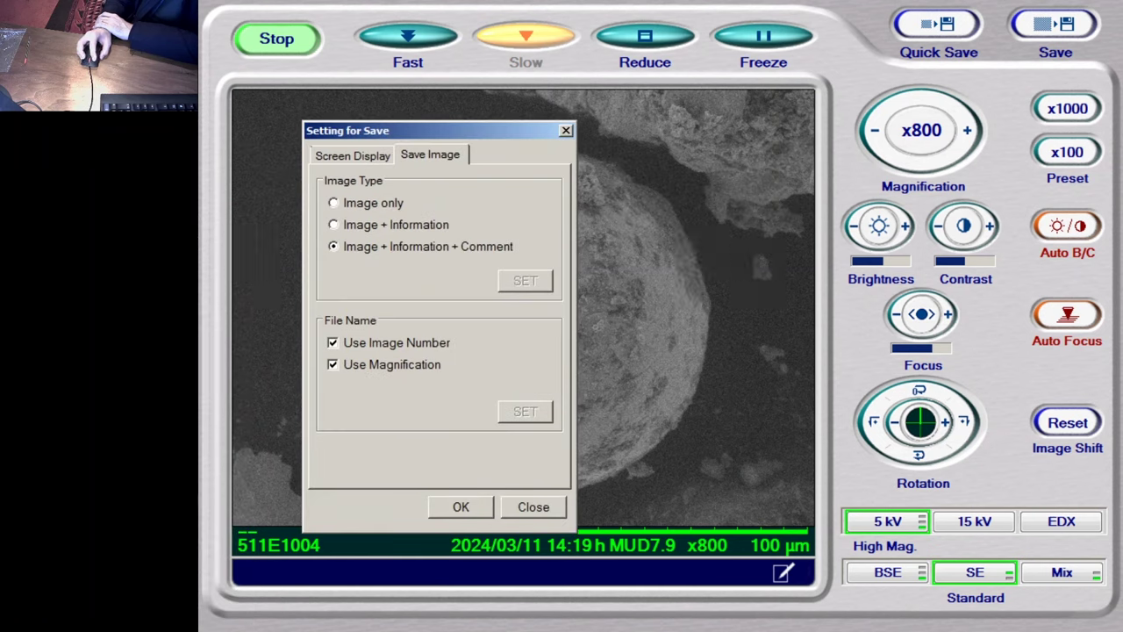
{"action": "key", "text": "Escape"}
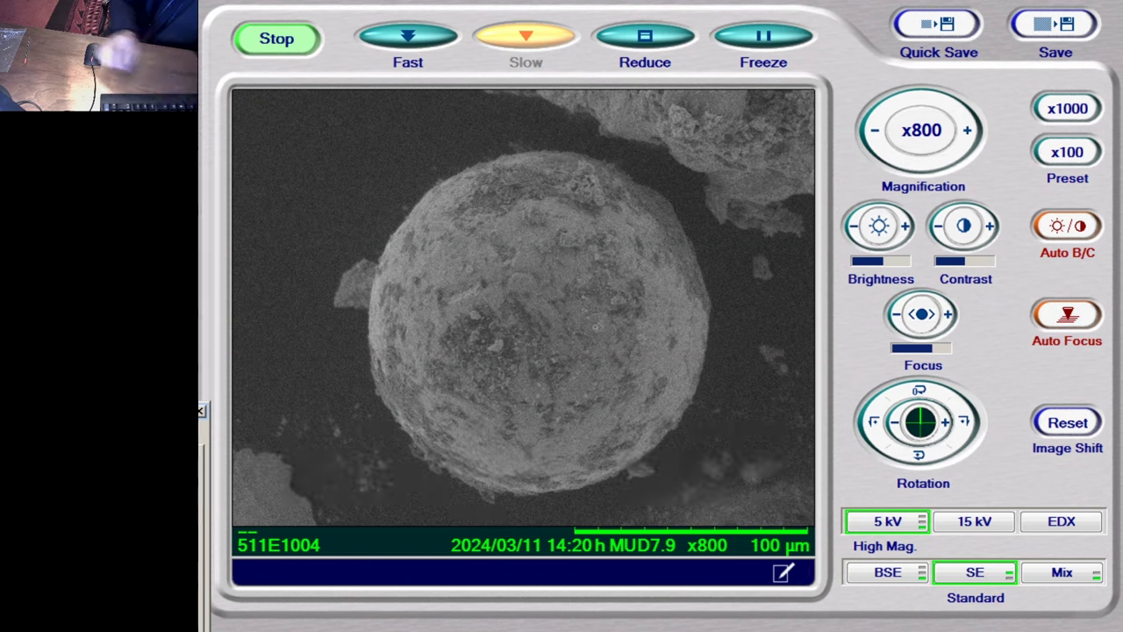
Step: Set the image title in the save settings to VCS-5RT_MG
{"action": "left_click", "coordinate": [783, 573]}
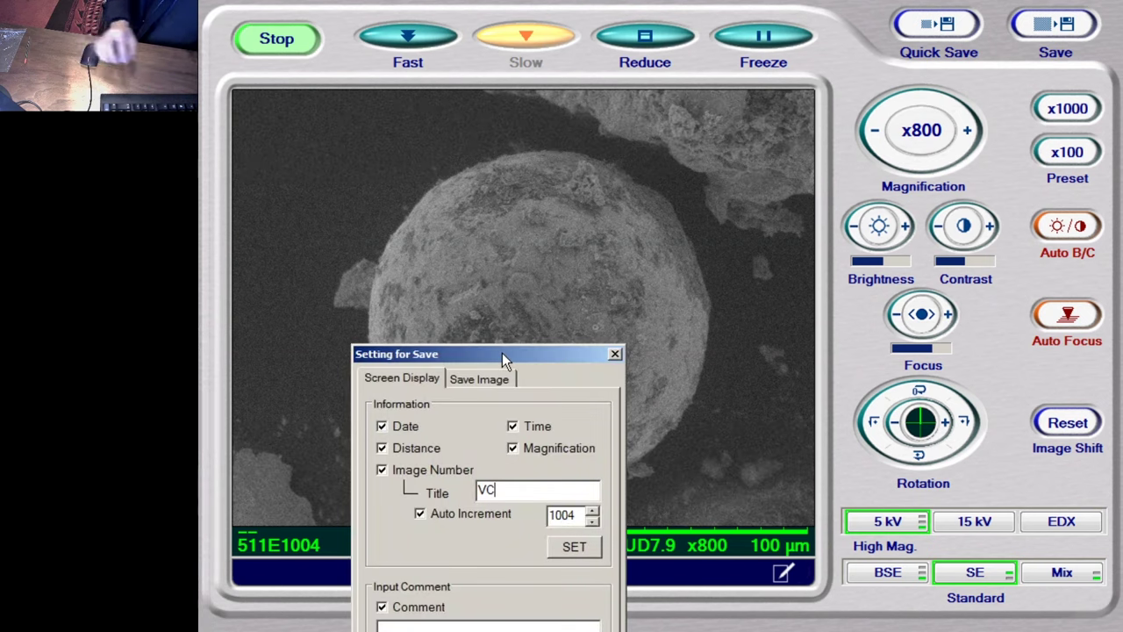
{"action": "type", "text": "S"}
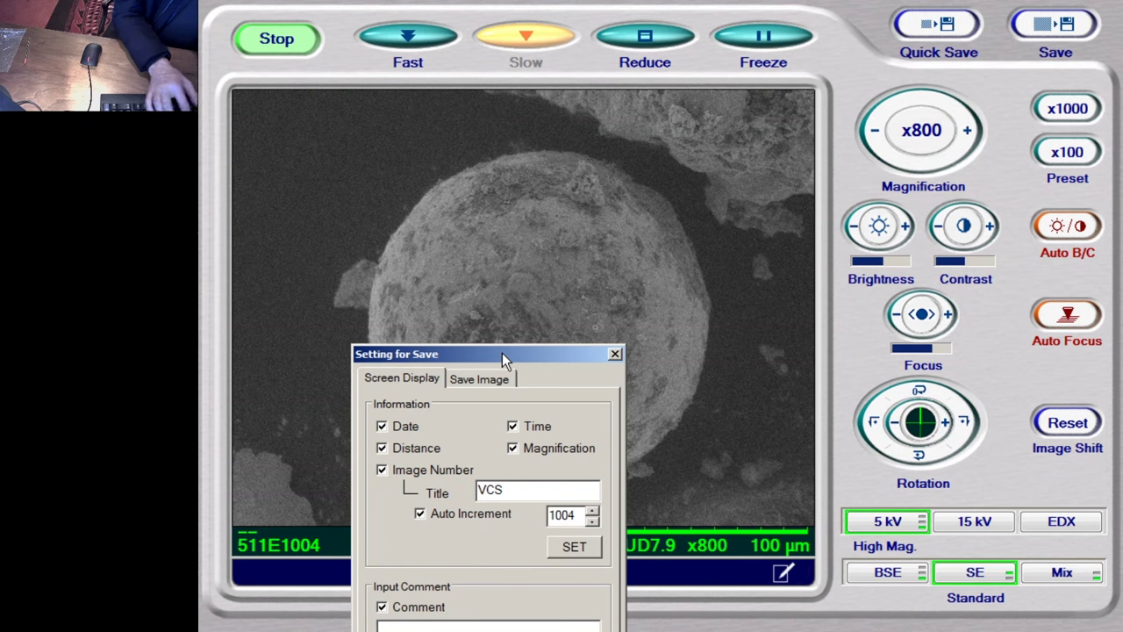
{"action": "type", "text": "_"}
{"action": "key", "text": "BackSpace"}
{"action": "type", "text": "-"}
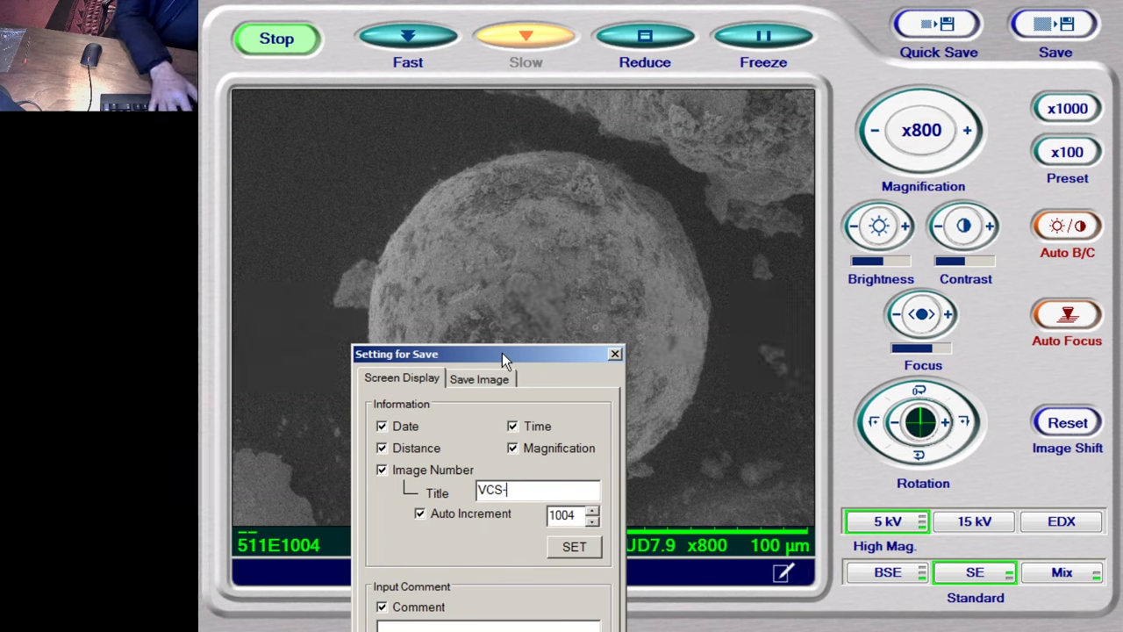
{"action": "type", "text": "5RT"}
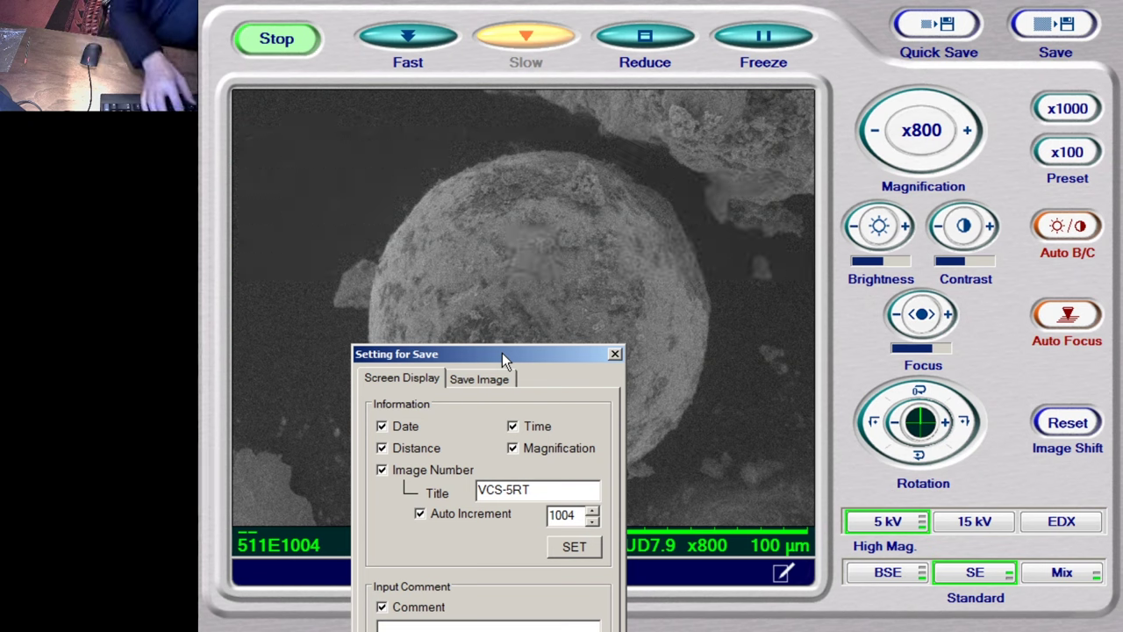
{"action": "type", "text": "_ma"}
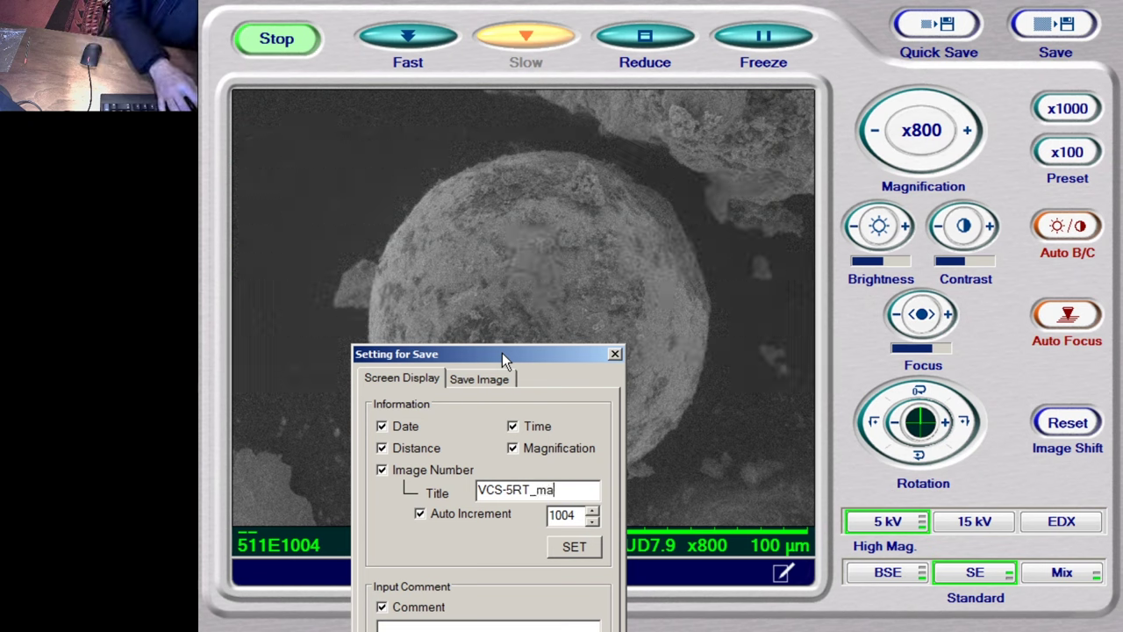
{"action": "key", "text": "Home"}
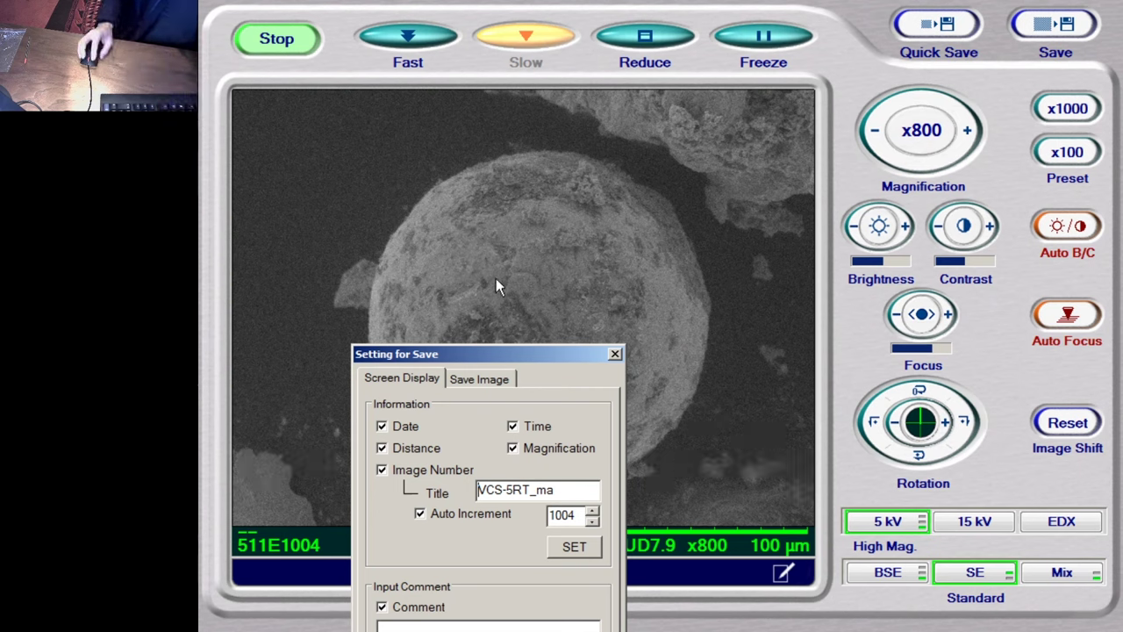
{"action": "left_click_drag", "start_coordinate": [536, 490], "coordinate": [551, 490]}
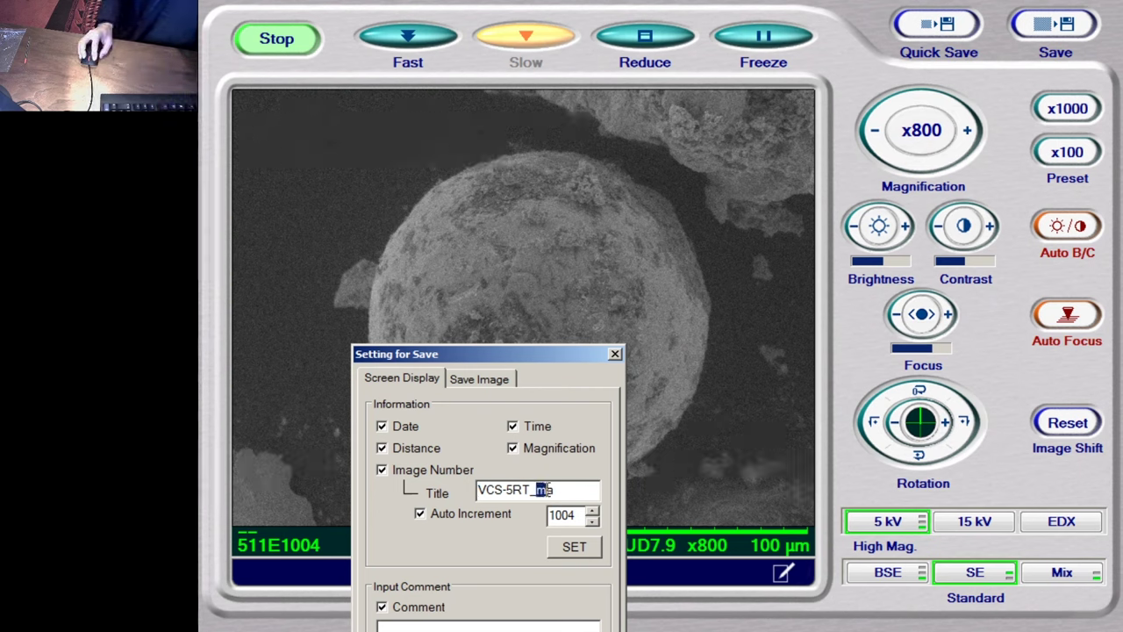
{"action": "type", "text": "MG"}
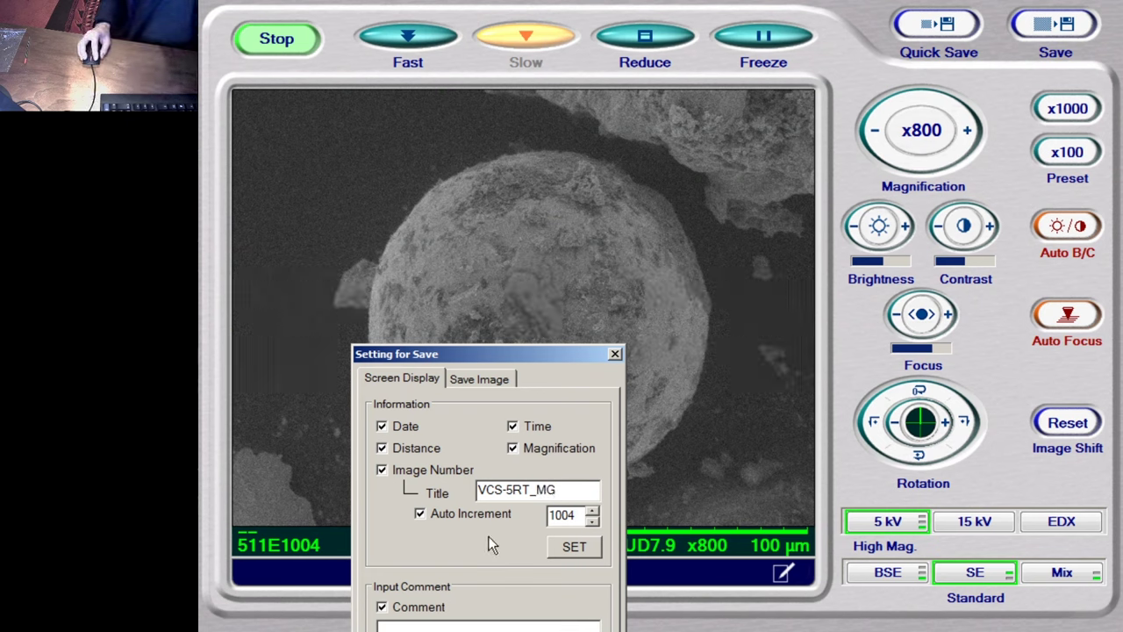
Step: Set the auto-increment image number to 0001, apply it and move the dialog clear of the image label
{"action": "key", "text": "Tab"}
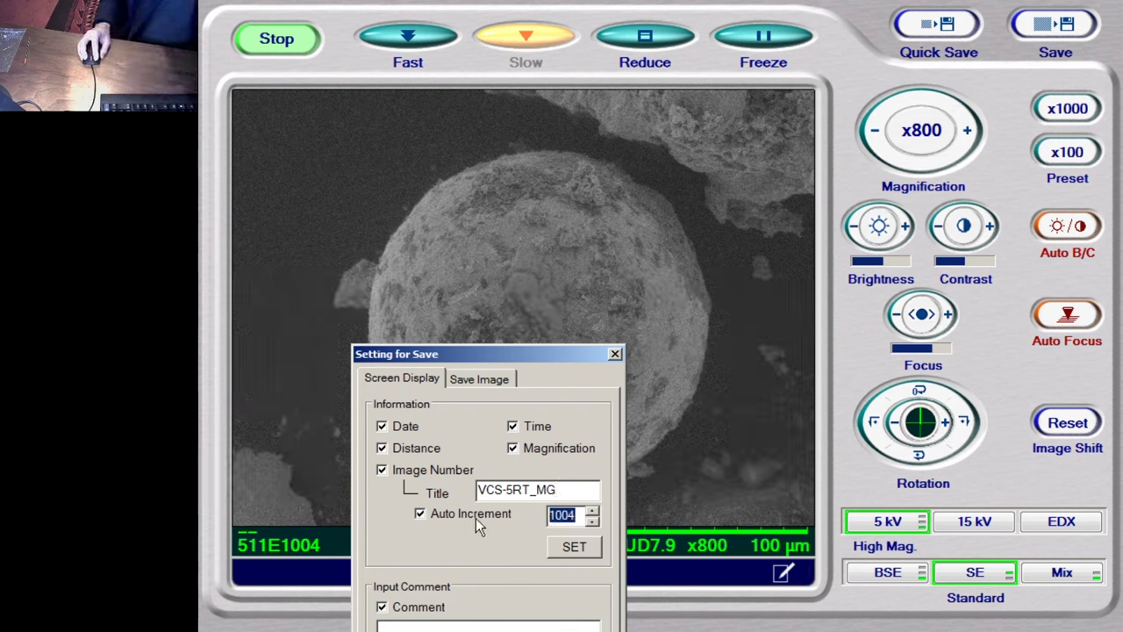
{"action": "type", "text": "001"}
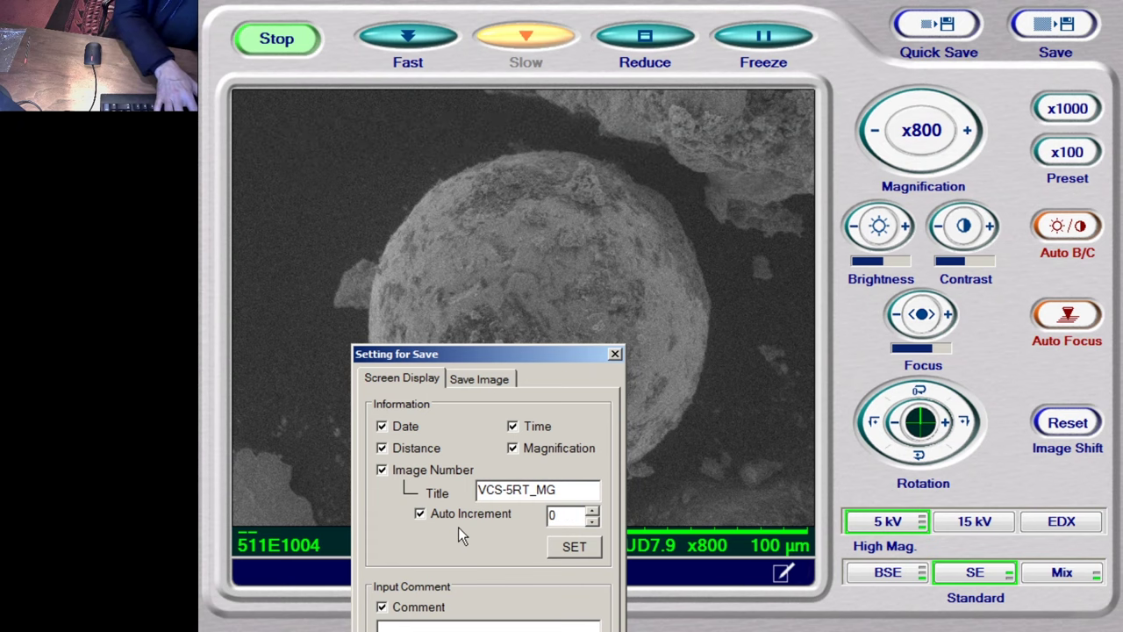
{"action": "left_click", "coordinate": [572, 548]}
{"action": "left_click_drag", "start_coordinate": [523, 354], "coordinate": [733, 59]}
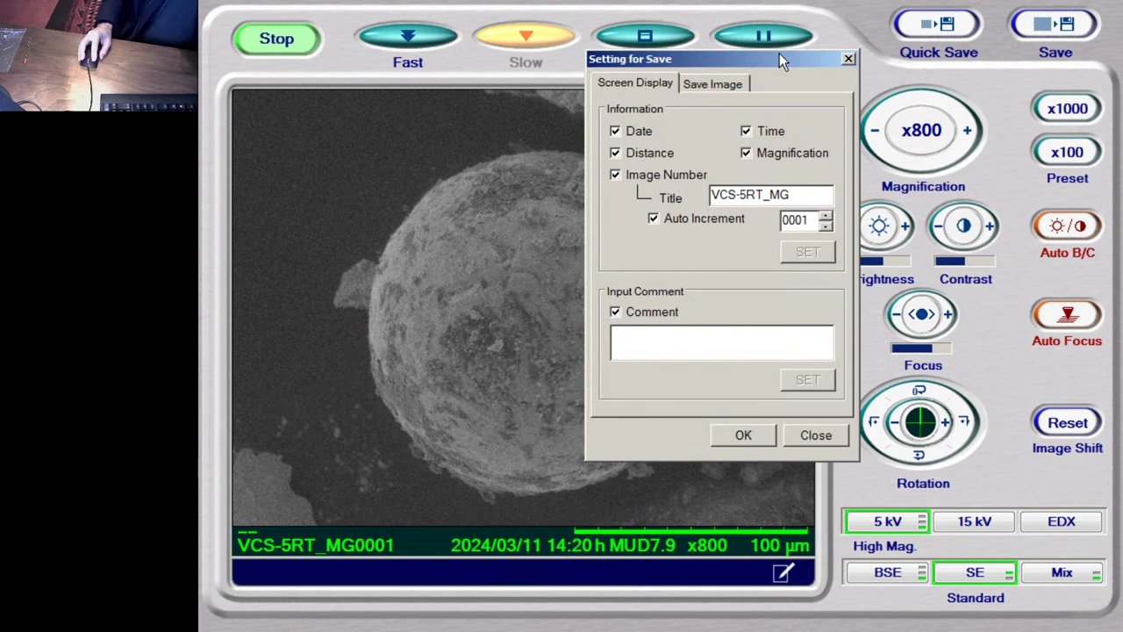
{"action": "left_click_drag", "start_coordinate": [766, 58], "coordinate": [730, 124]}
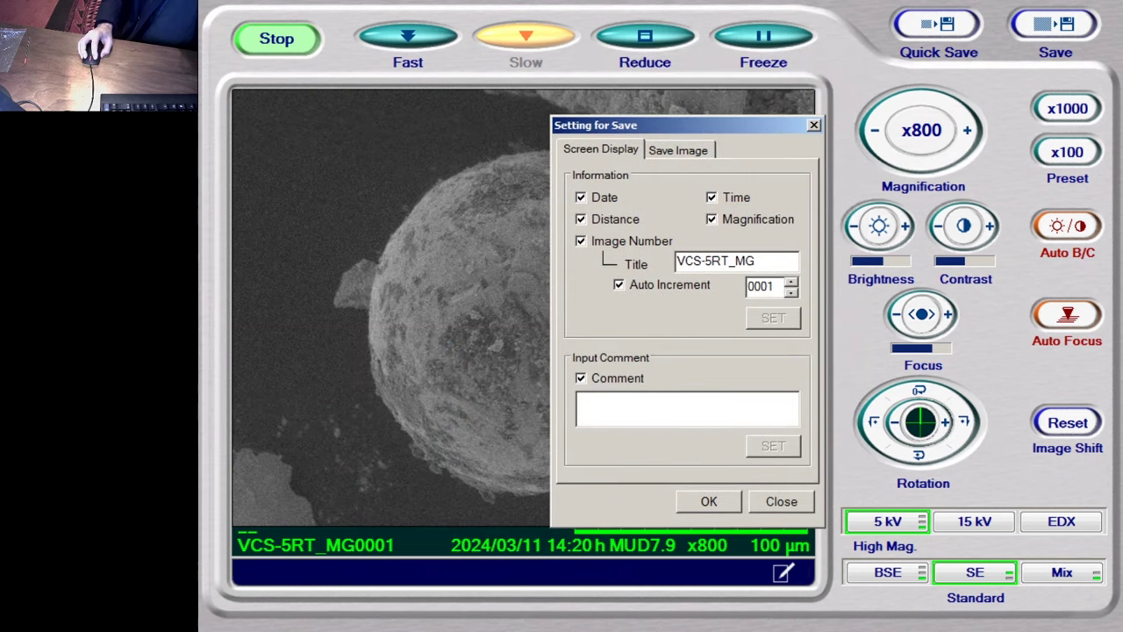
Step: Enter the image comment "This is the magnetically parts" in the save settings and apply it
{"action": "left_click", "coordinate": [621, 419]}
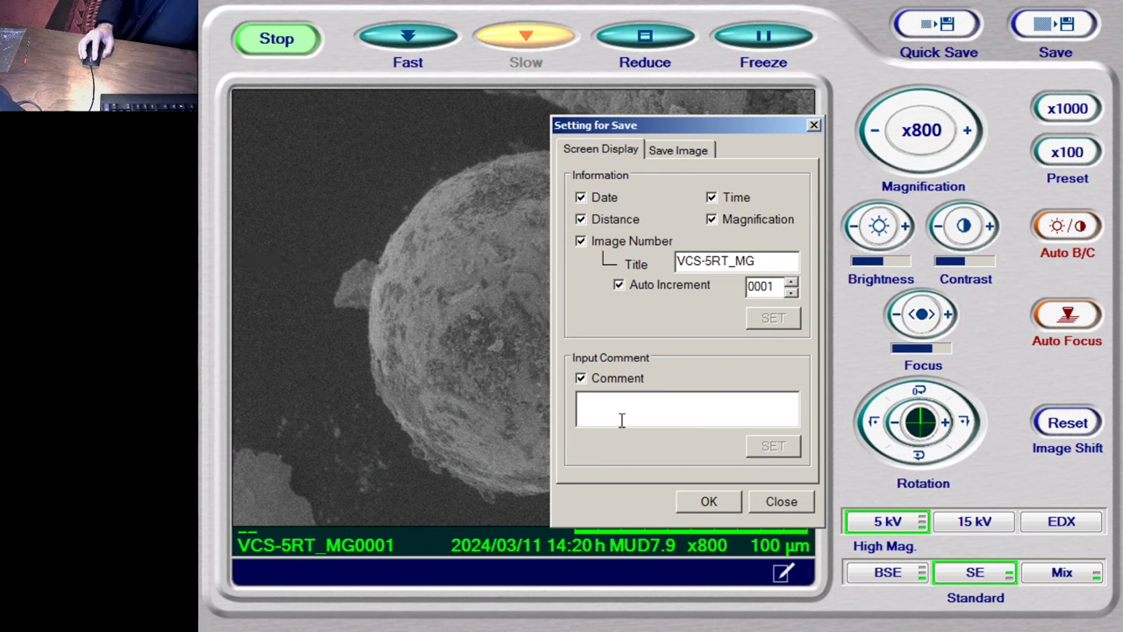
{"action": "type", "text": "Thi"}
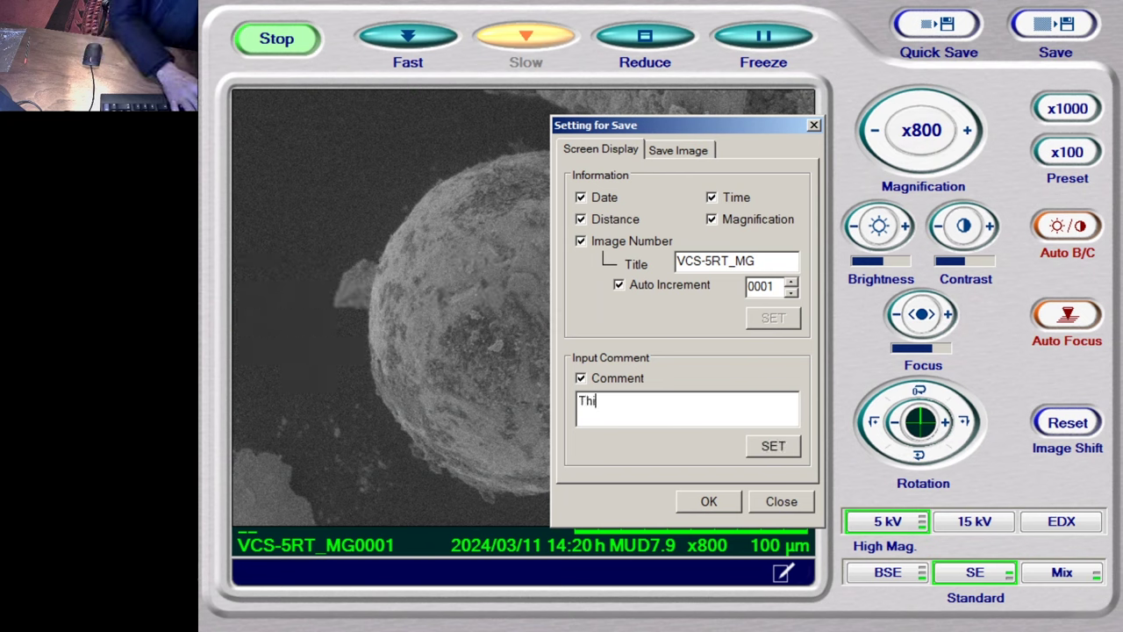
{"action": "type", "text": "s is the ma"}
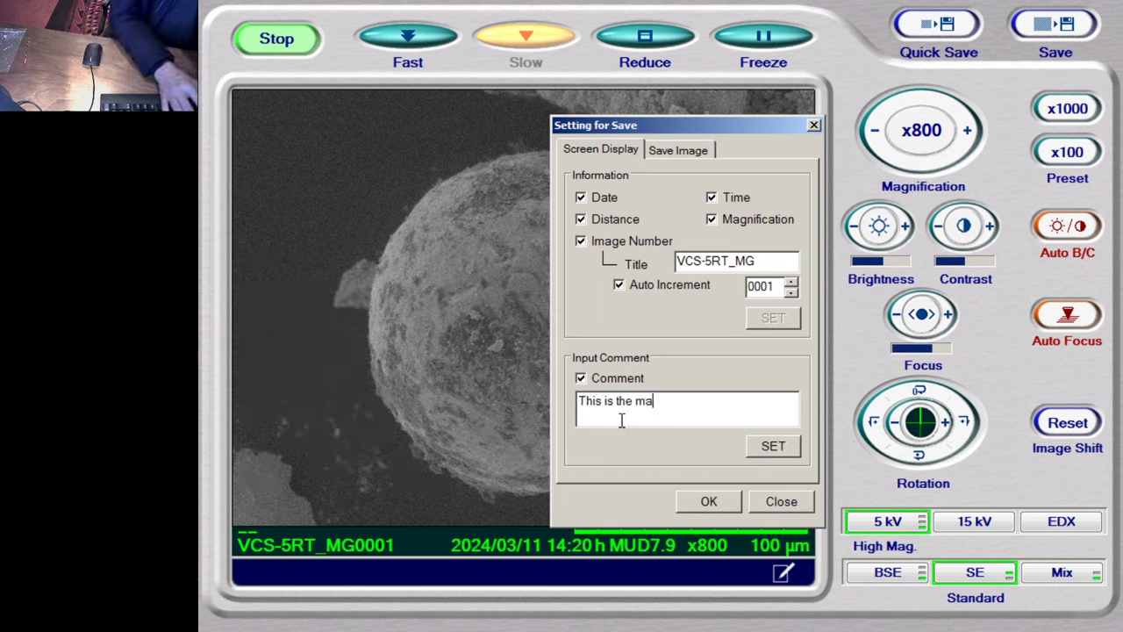
{"action": "type", "text": "gnetic"}
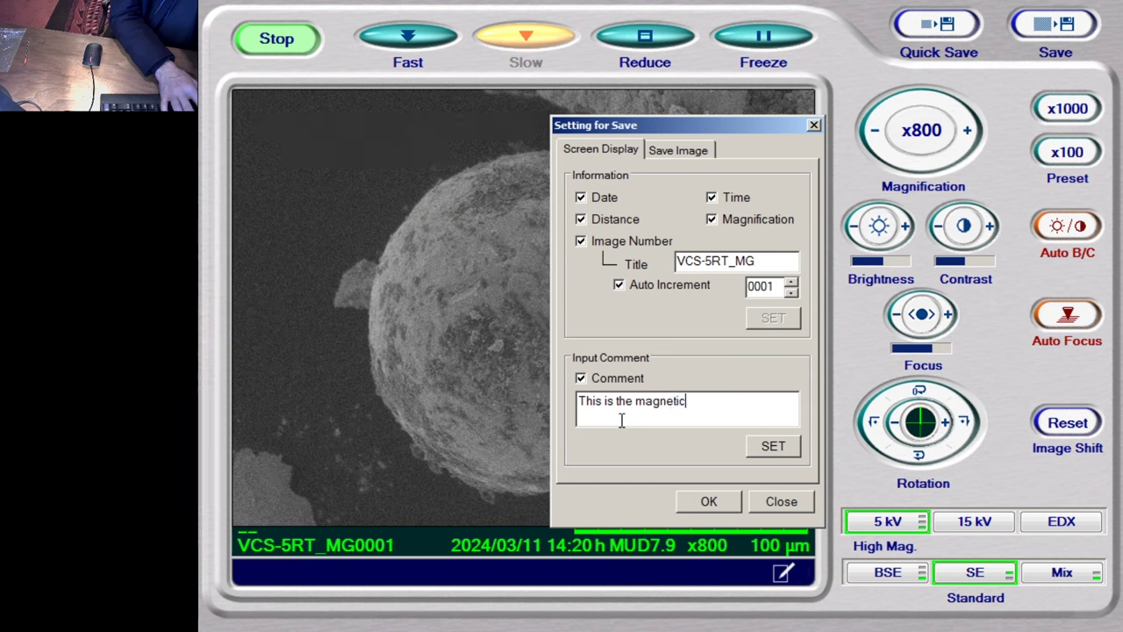
{"action": "type", "text": "a"}
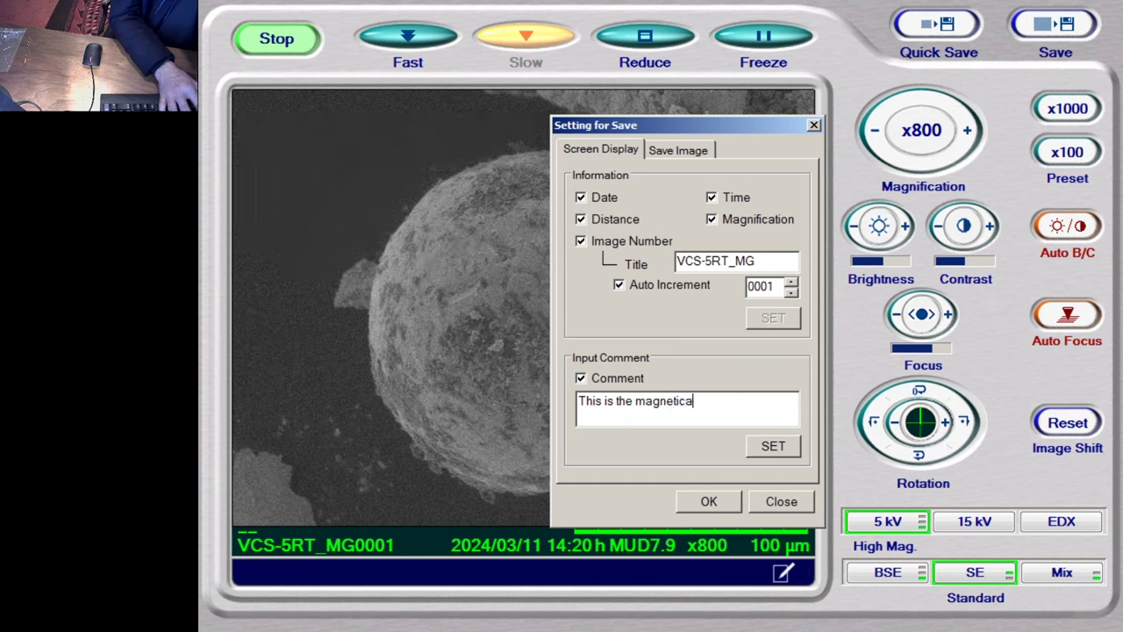
{"action": "type", "text": "lly separ"}
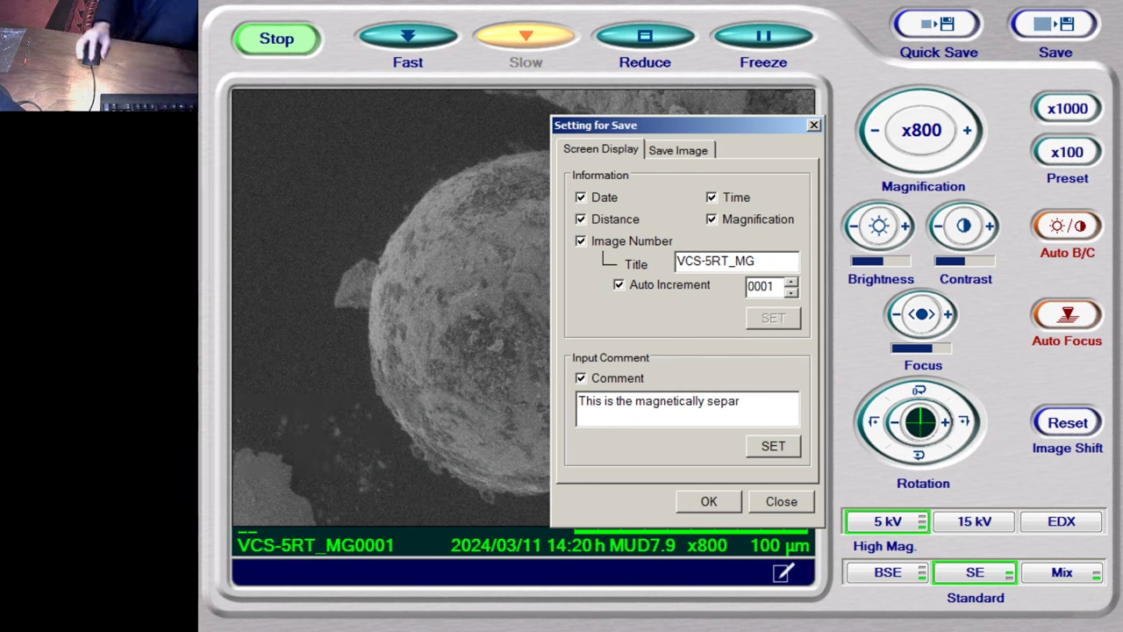
{"action": "left_click_drag", "start_coordinate": [708, 401], "coordinate": [763, 401]}
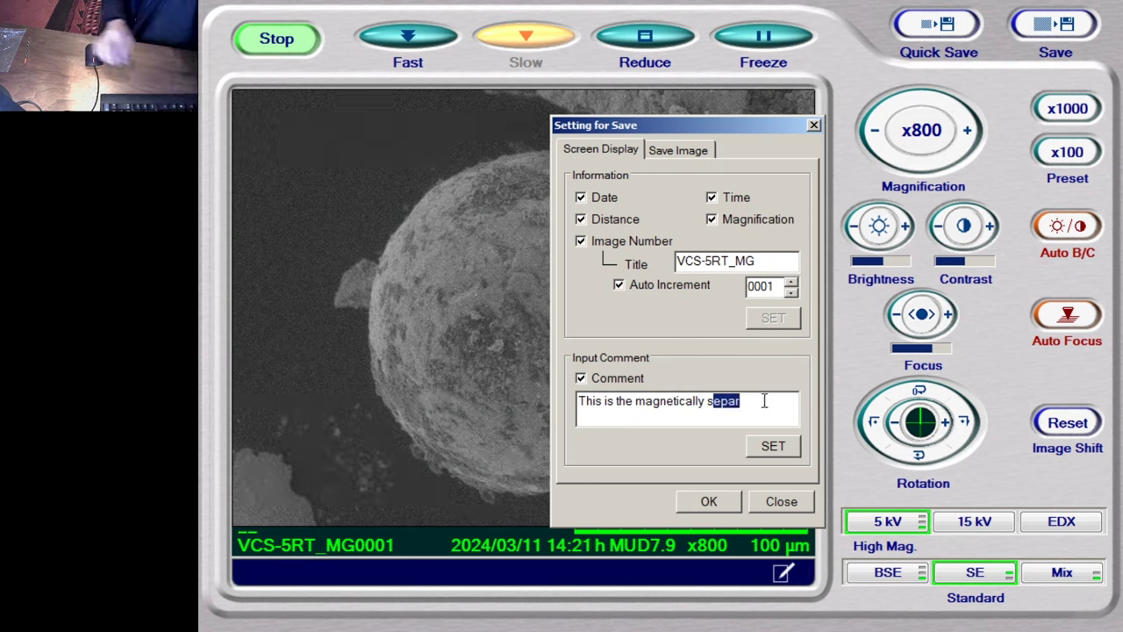
{"action": "key", "text": "BackSpace"}
{"action": "key", "text": "BackSpace"}
{"action": "type", "text": "par"}
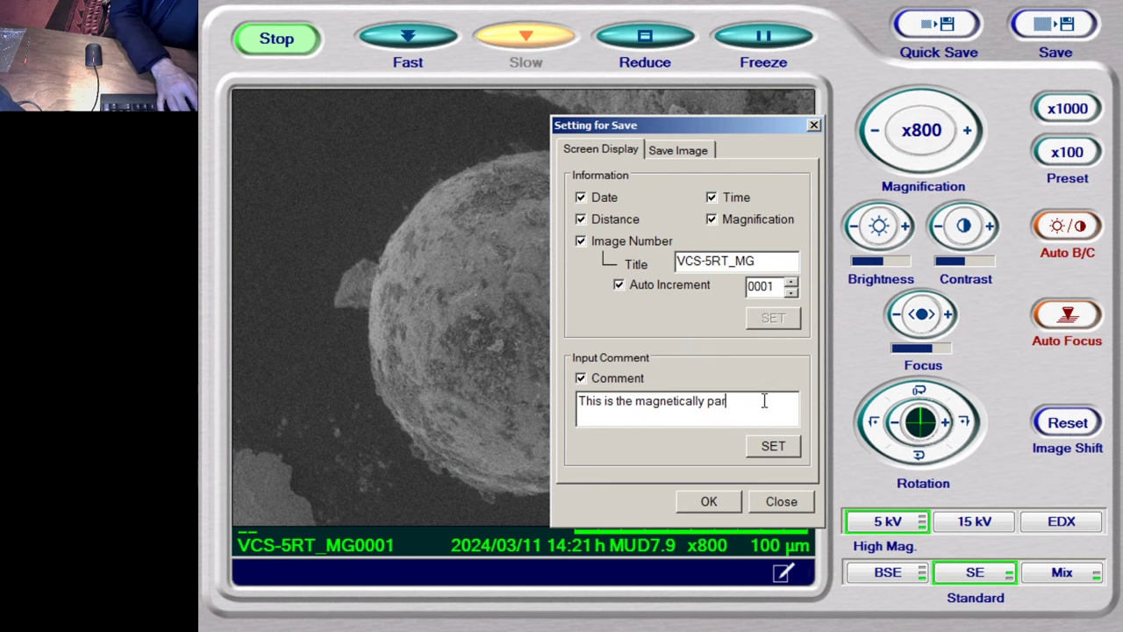
{"action": "type", "text": "ts"}
{"action": "left_click", "coordinate": [762, 446]}
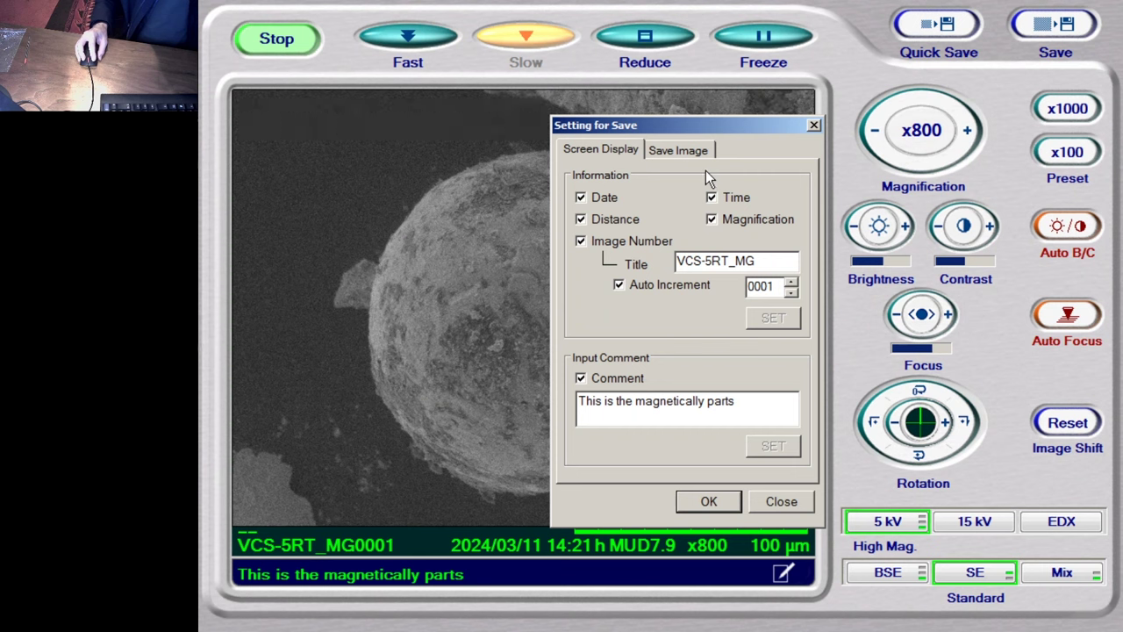
Step: Reword the comment to "Magnetically separated parts"
{"action": "left_click_drag", "start_coordinate": [641, 402], "coordinate": [577, 402]}
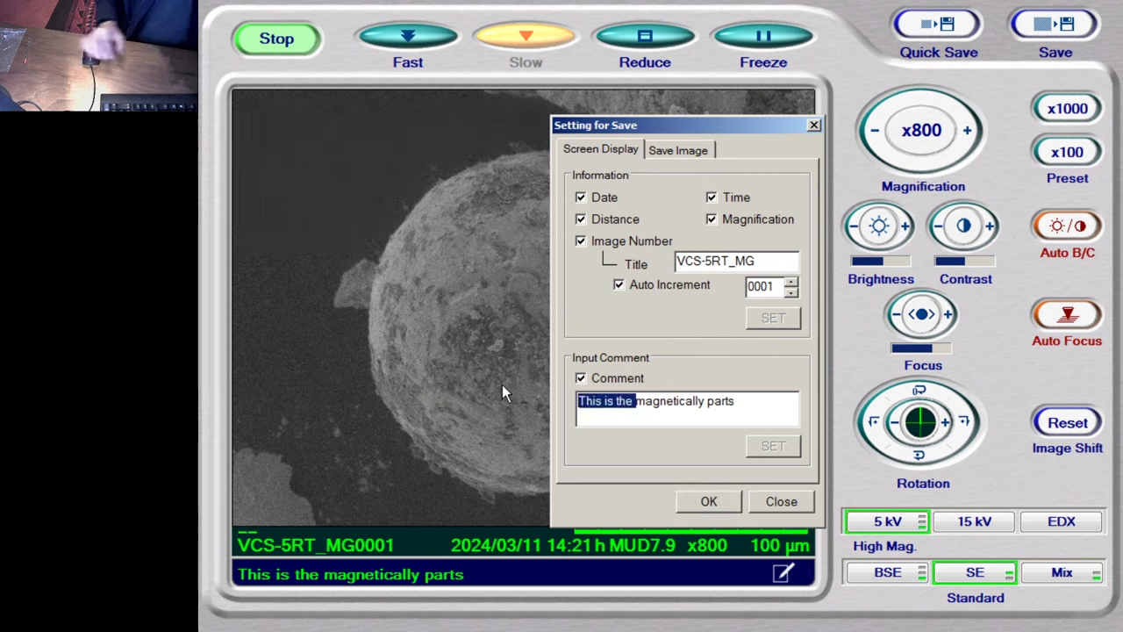
{"action": "key", "text": "BackSpace"}
{"action": "key", "text": "BackSpace"}
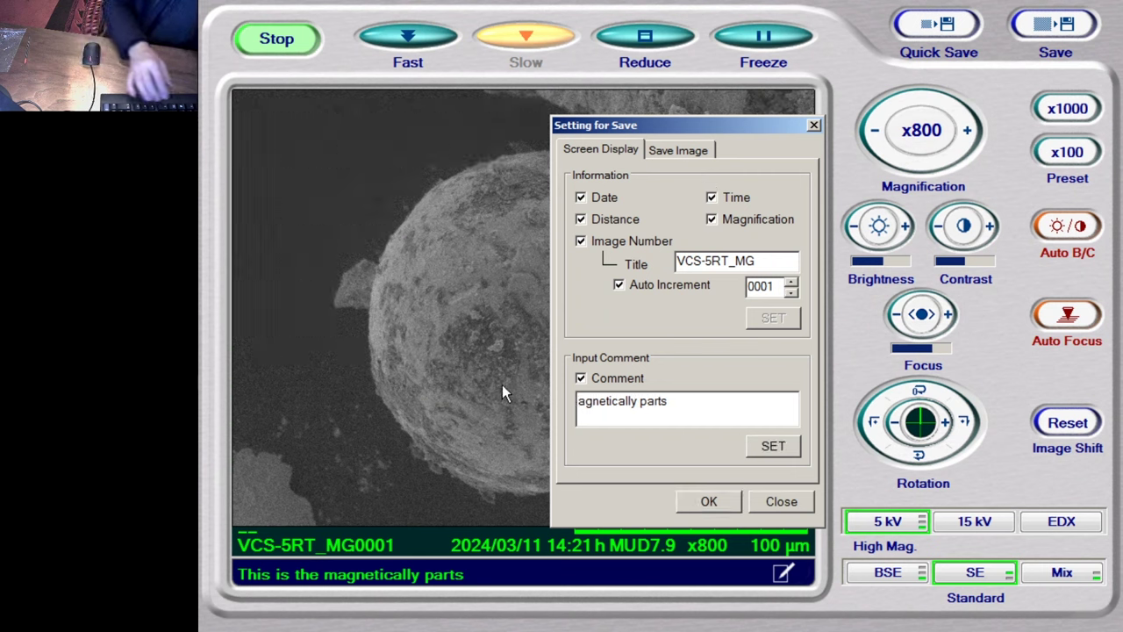
{"action": "type", "text": "M"}
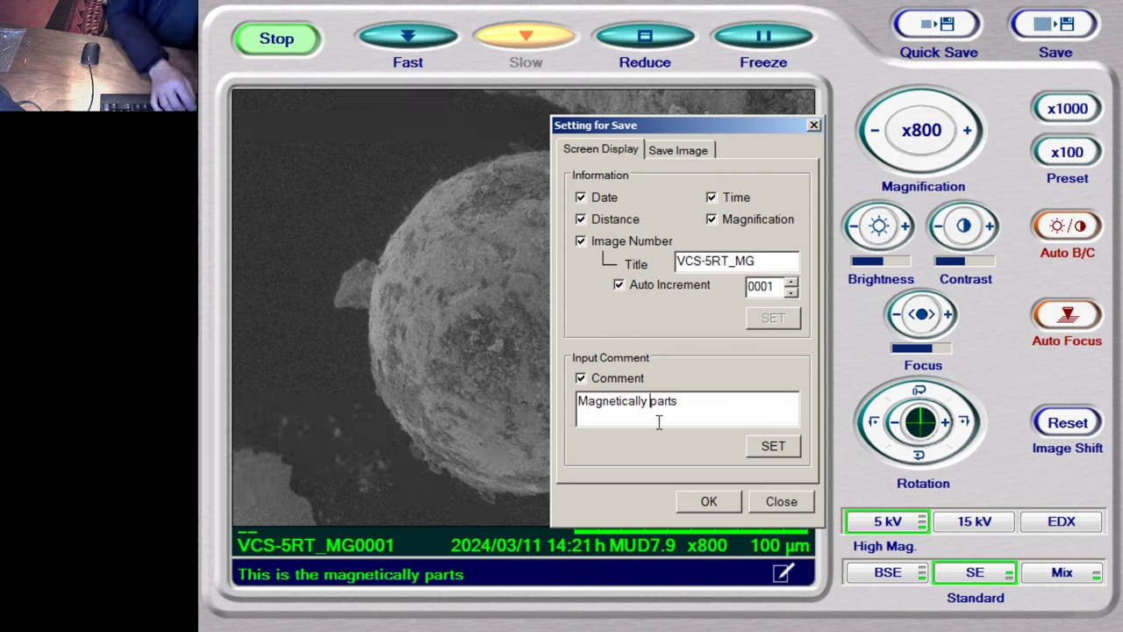
{"action": "type", "text": "separated"}
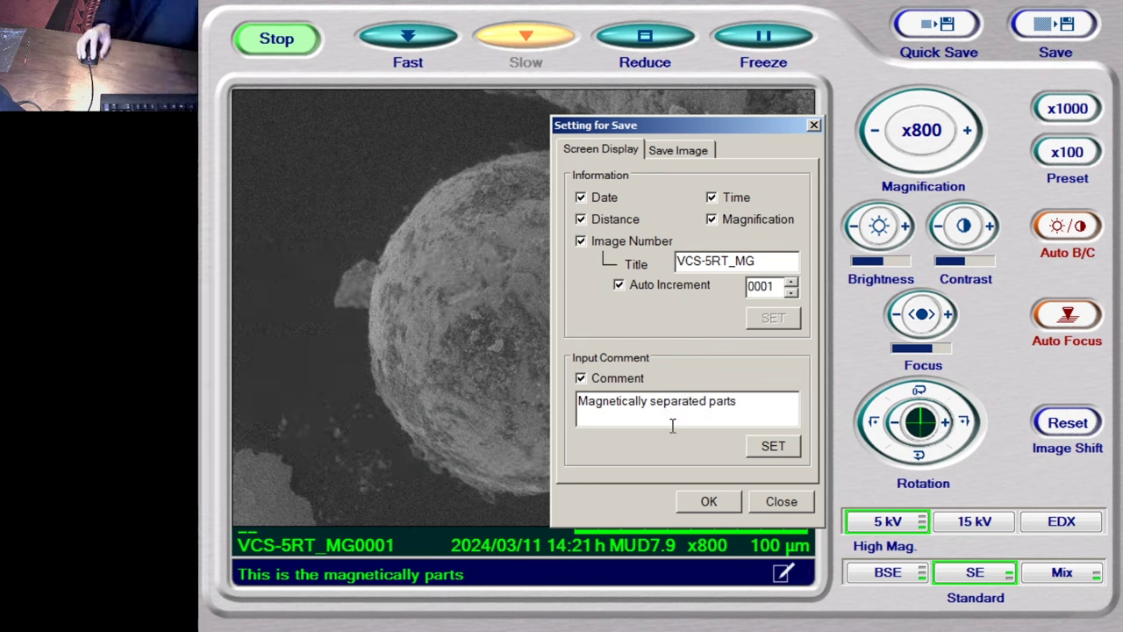
Step: Shorten the comment to "Magnetically sep parts", apply it and accept the save settings after checking the image type and file name options
{"action": "left_click_drag", "start_coordinate": [708, 397], "coordinate": [673, 398]}
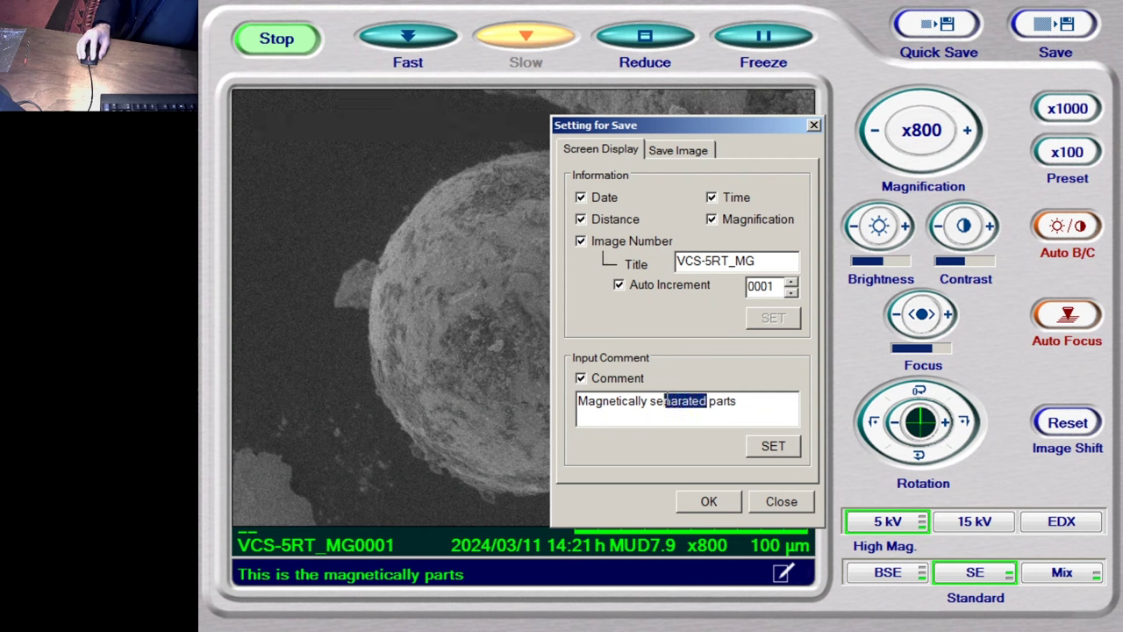
{"action": "key", "text": "BackSpace"}
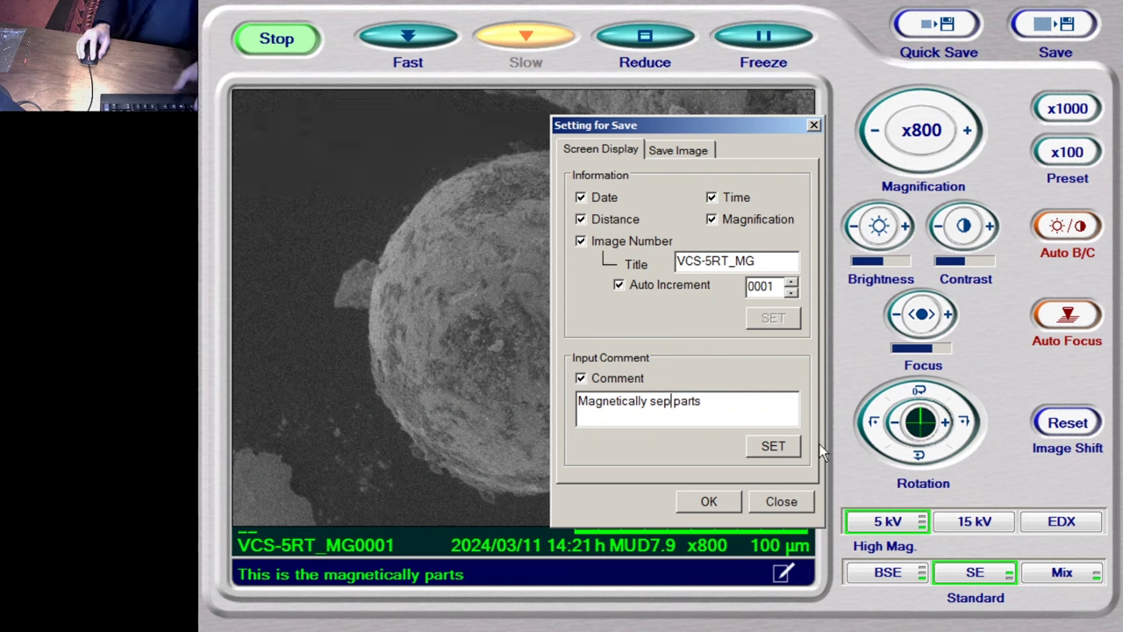
{"action": "left_click", "coordinate": [772, 447]}
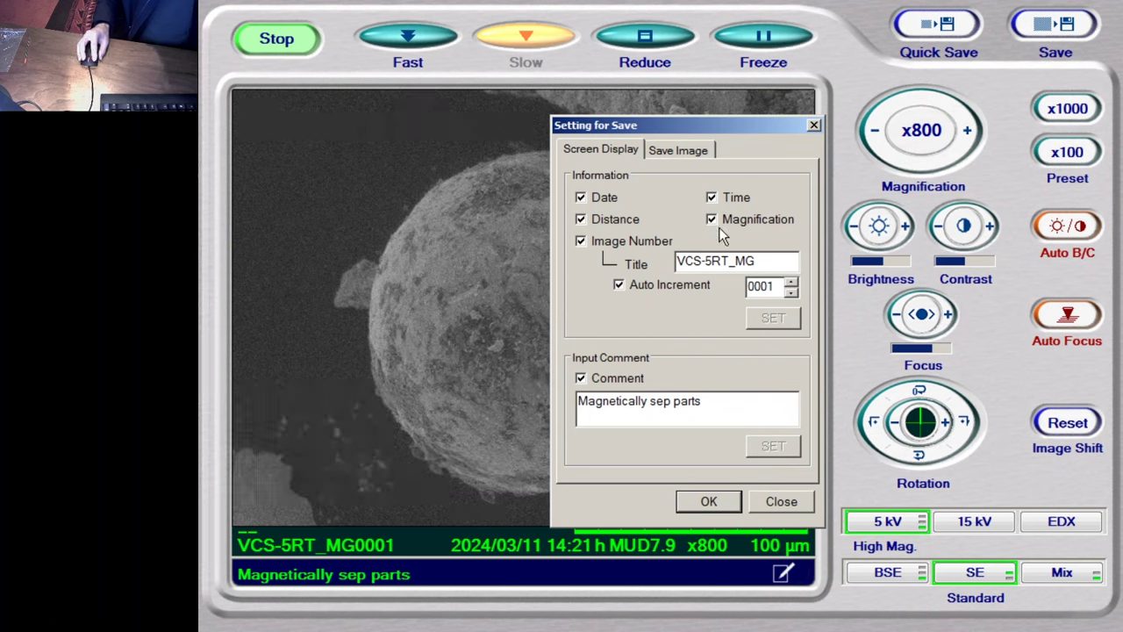
{"action": "left_click", "coordinate": [666, 151]}
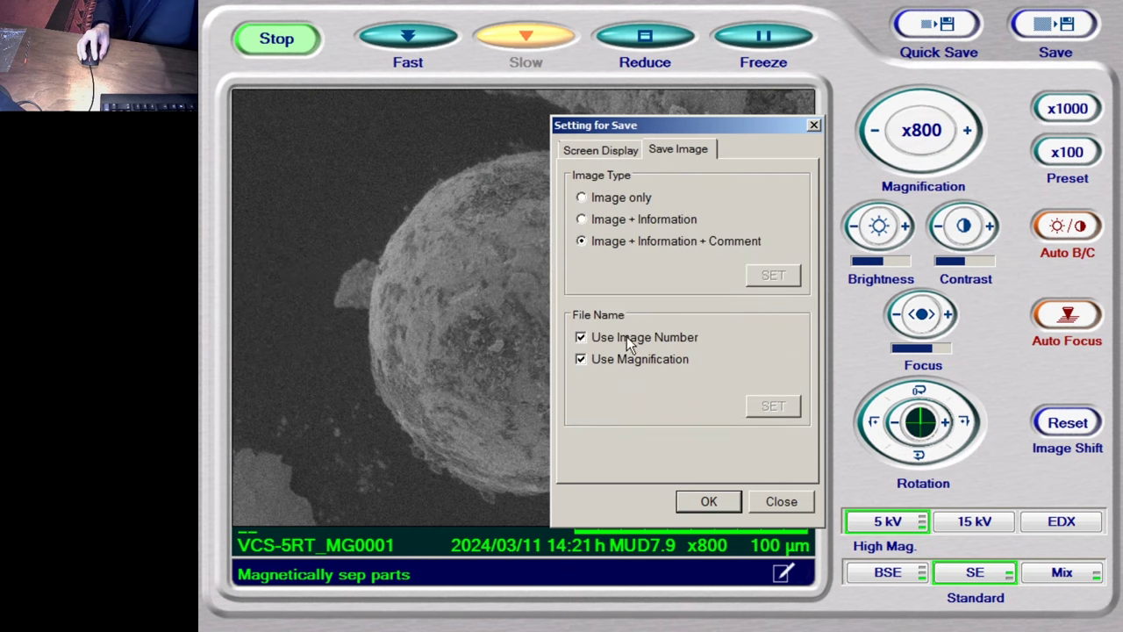
{"action": "left_click", "coordinate": [709, 502]}
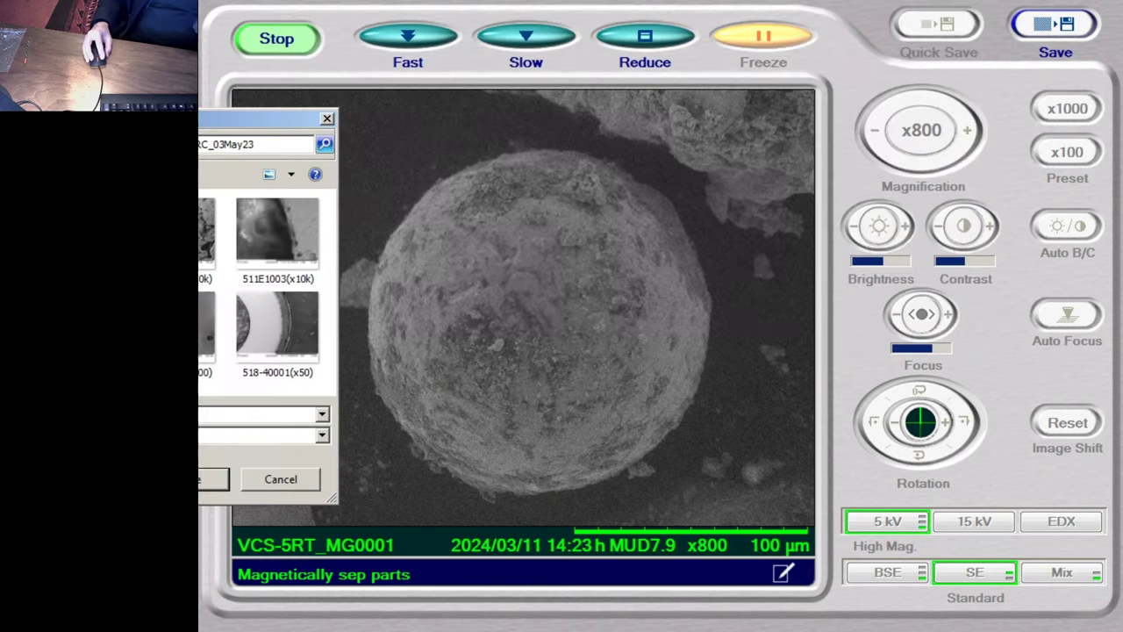
Step: Browse to the VCS-5RT folder on drive D: as the save location for the image
{"action": "left_click_drag", "start_coordinate": [878, 0], "coordinate": [231, 119]}
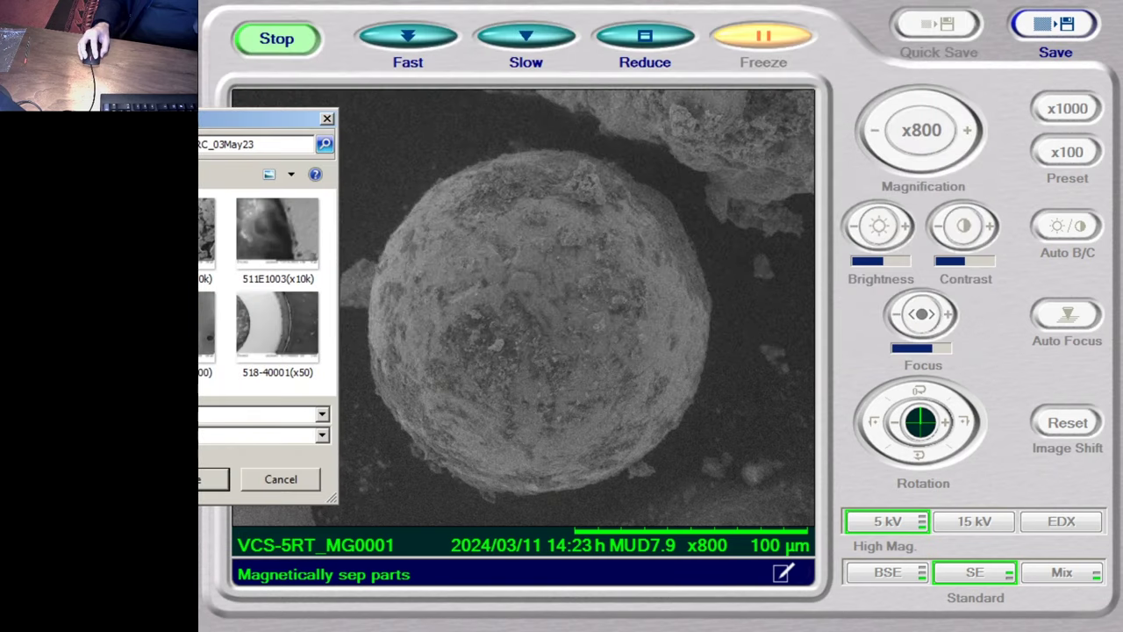
{"action": "key", "text": "BackSpace"}
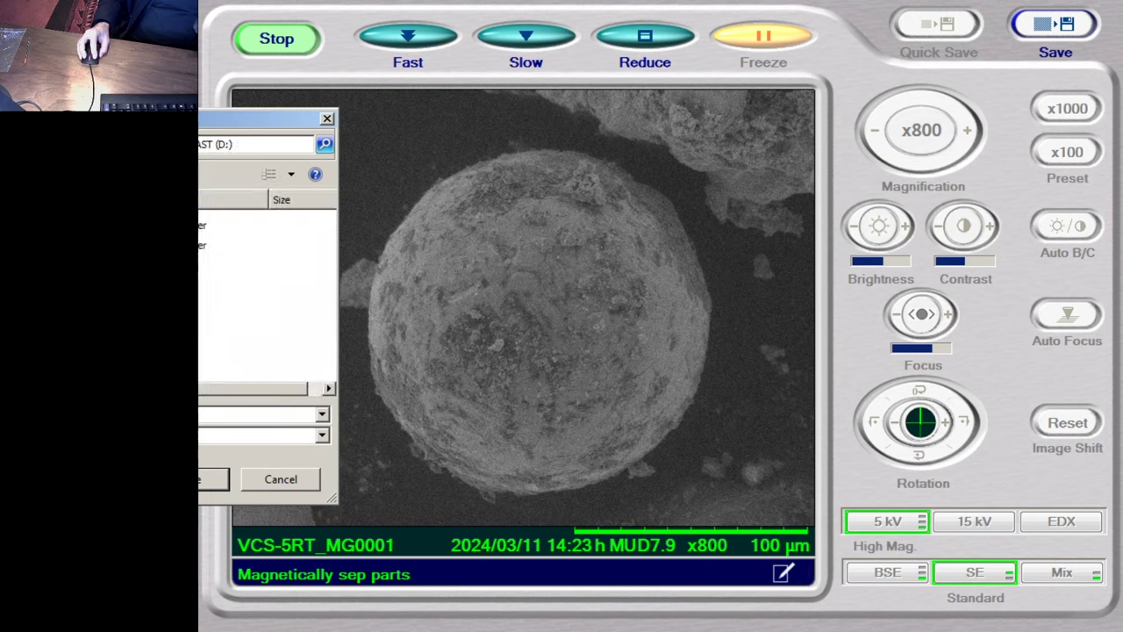
{"action": "left_click", "coordinate": [263, 226]}
{"action": "key", "text": "Return"}
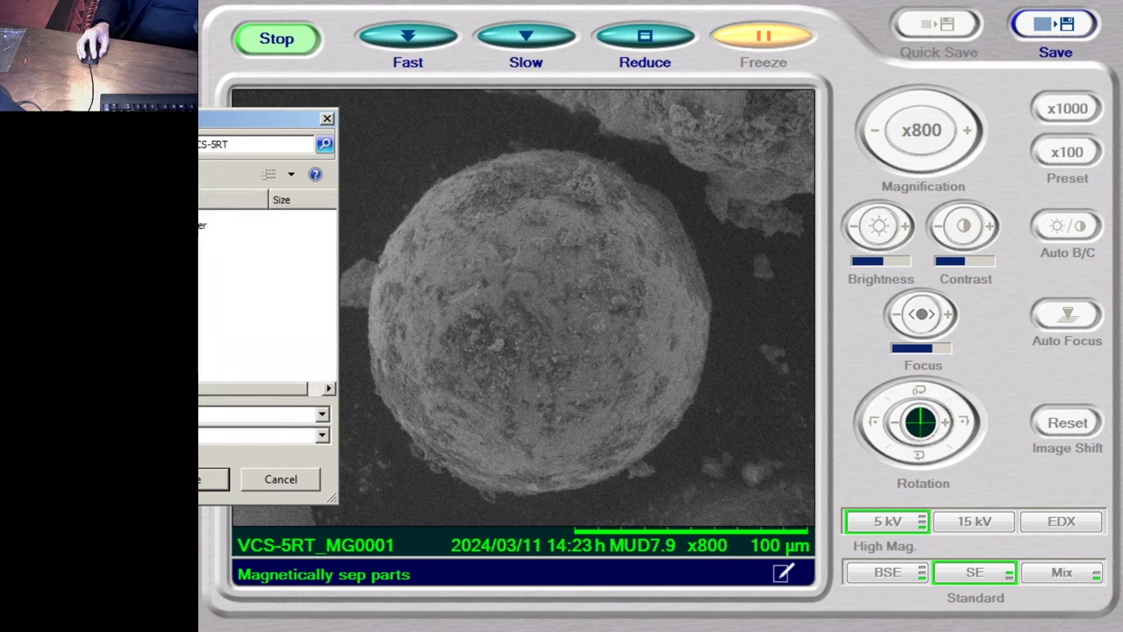
Step: Delete the subfolder inside the VCS-5RT folder
{"action": "left_click", "coordinate": [263, 226]}
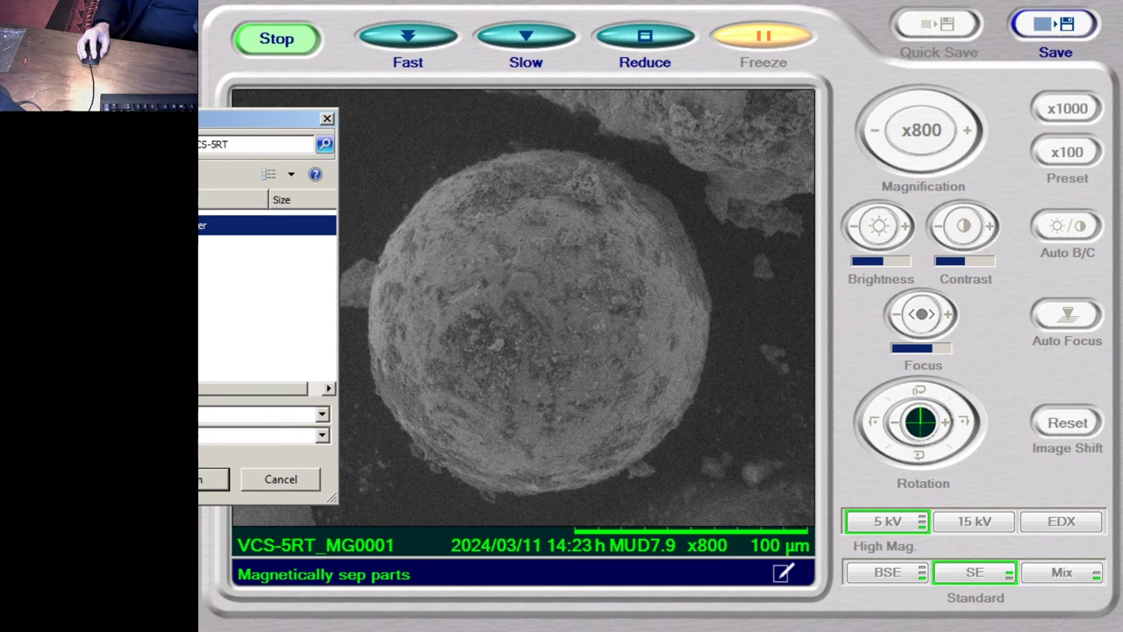
{"action": "key", "text": "Delete"}
{"action": "left_click", "coordinate": [364, 515]}
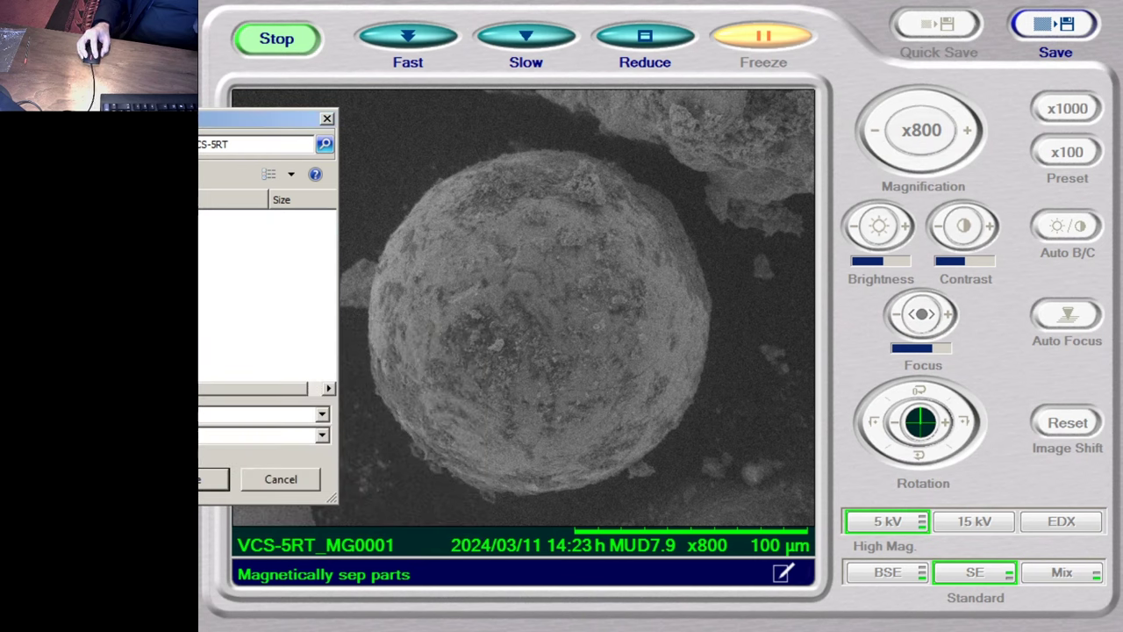
Step: Reopen the VCS-5RT folder from the root of drive D: and save the frozen image there
{"action": "left_click", "coordinate": [199, 481]}
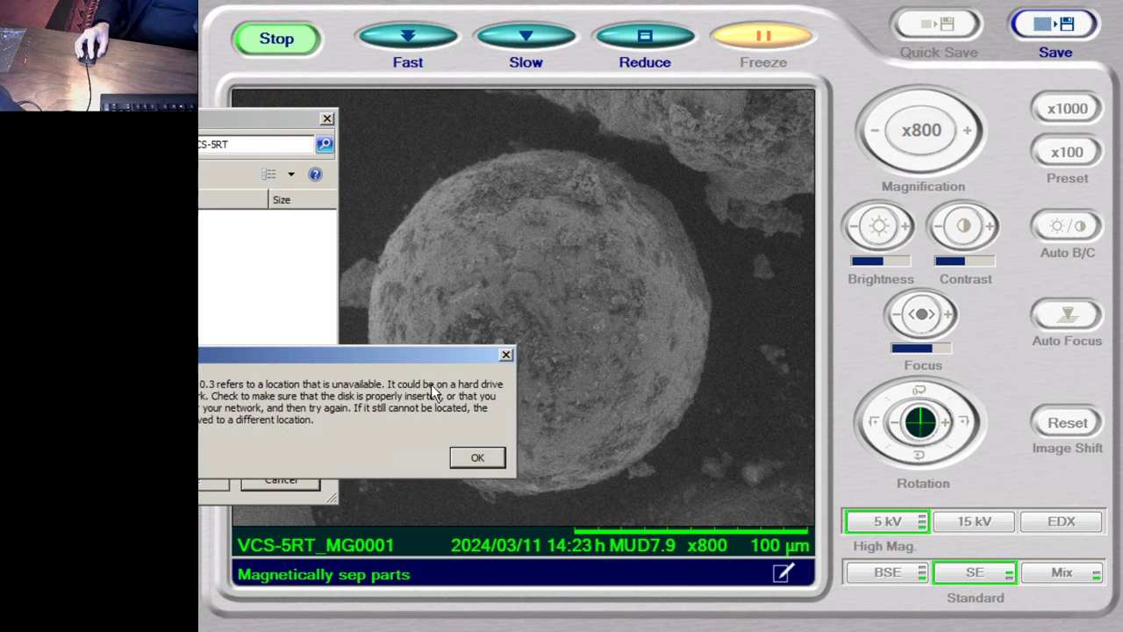
{"action": "left_click", "coordinate": [474, 461]}
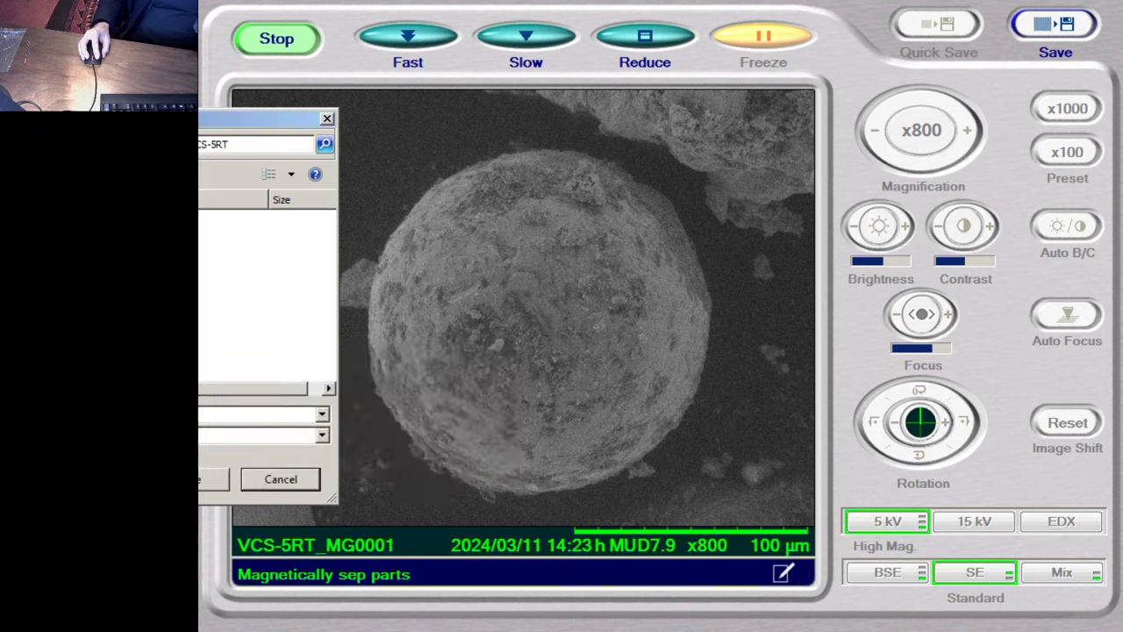
{"action": "key", "text": "alt+Up"}
{"action": "key", "text": "Down"}
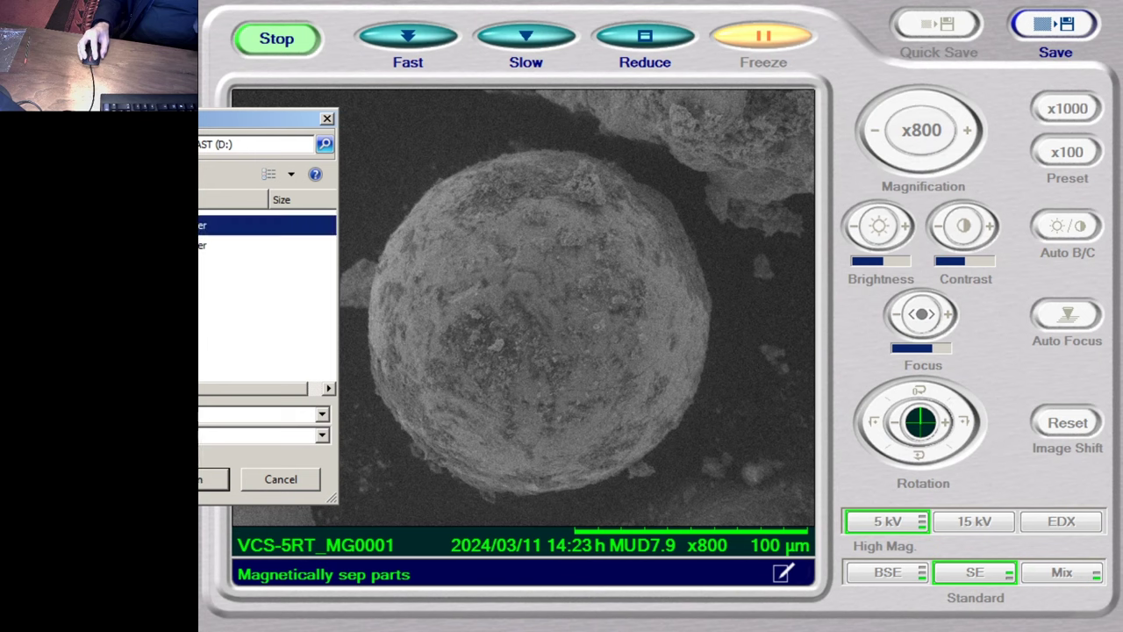
{"action": "key", "text": "Return"}
{"action": "left_click", "coordinate": [208, 481]}
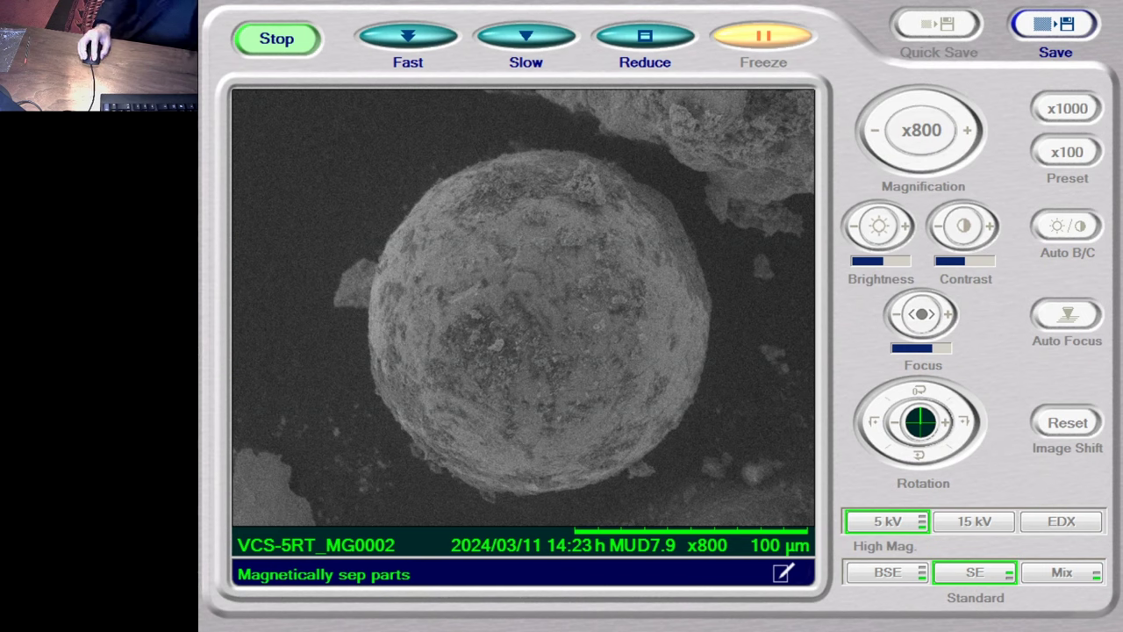
Step: Permanently delete the Stream_Deck_6.5.2.19936 installer file
{"action": "key", "text": "shift+Delete"}
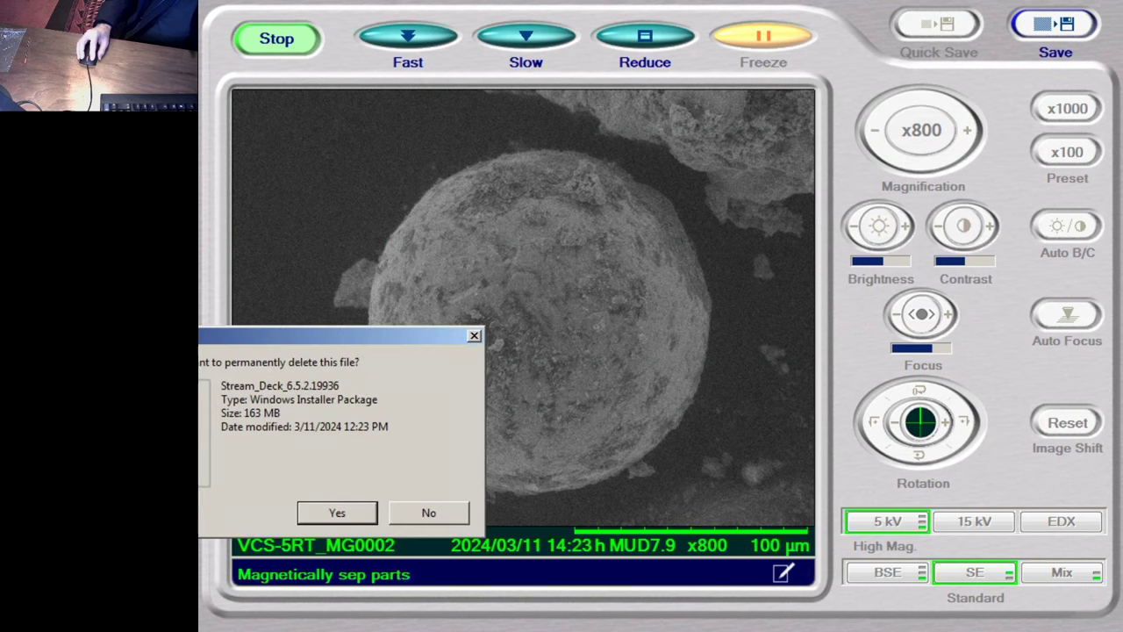
{"action": "key", "text": "Return"}
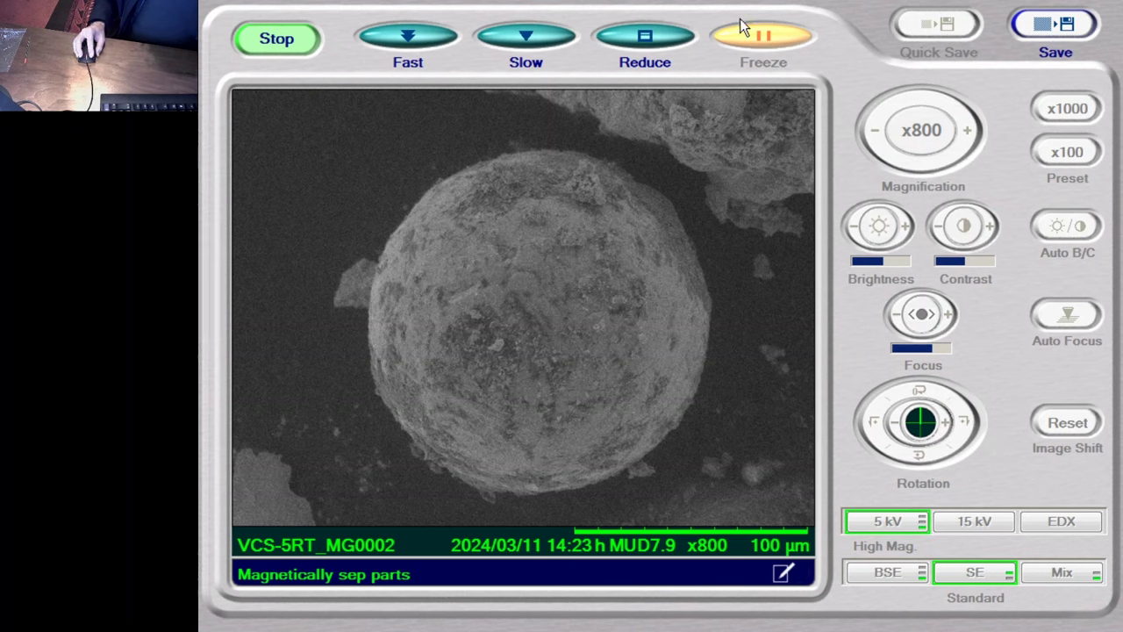
Step: Resume live imaging with the slow scan and switch the accelerating voltage to 15 kV
{"action": "left_click", "coordinate": [520, 37]}
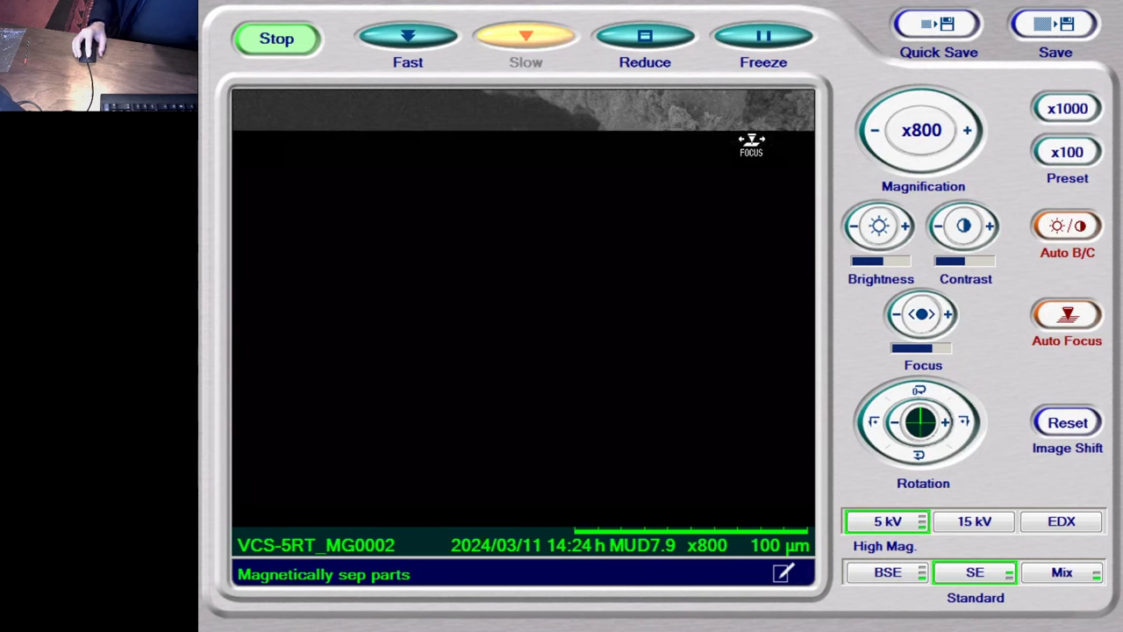
{"action": "left_click", "coordinate": [990, 523]}
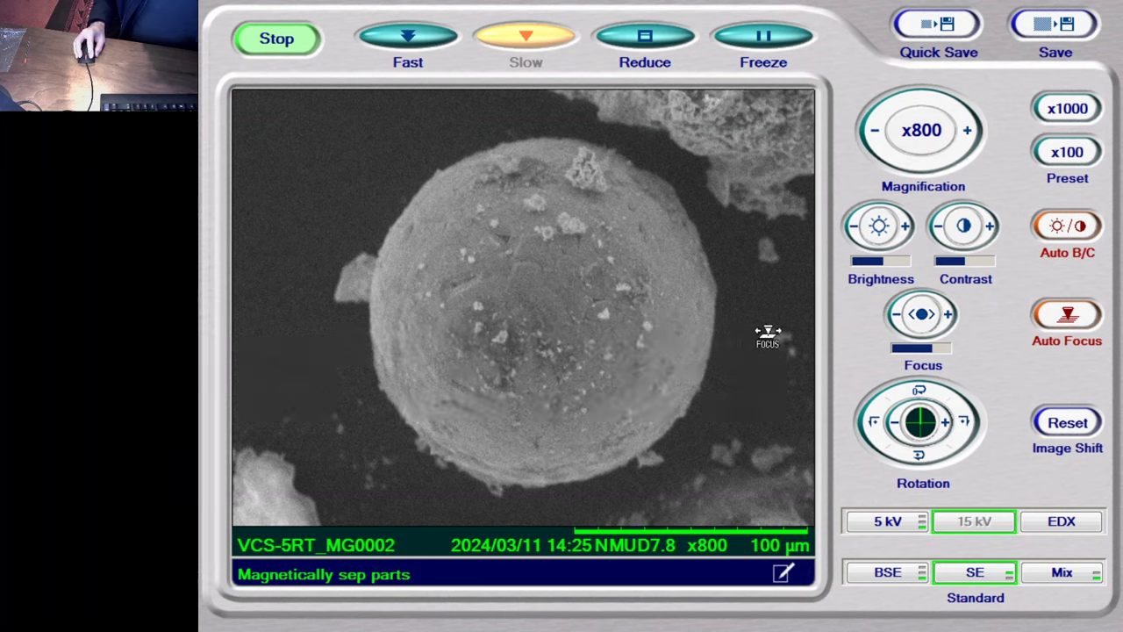
Step: Refocus the 15 kV particle image in fast scan and check its sharpness with a slow scan
{"action": "left_click", "coordinate": [425, 40]}
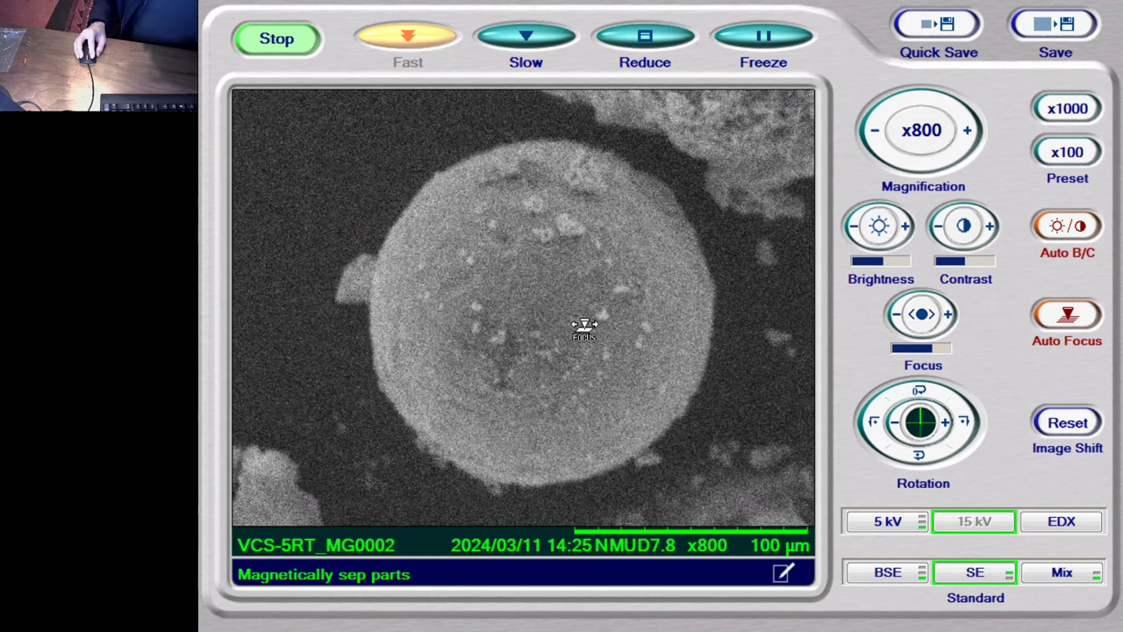
{"action": "left_click_drag", "start_coordinate": [566, 327], "coordinate": [454, 336]}
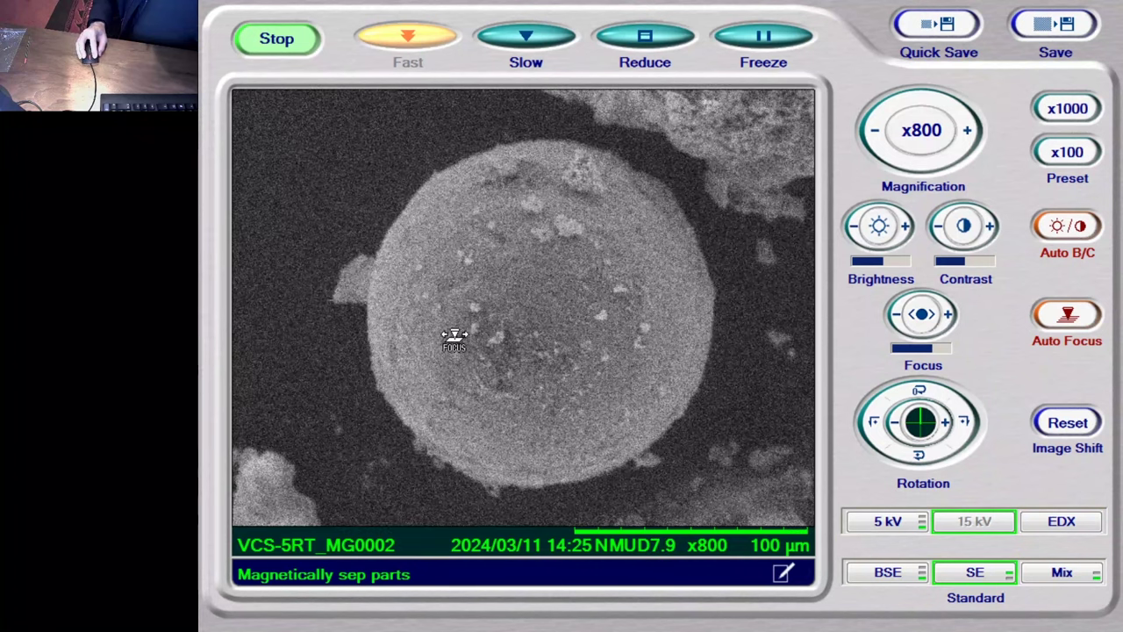
{"action": "left_click", "coordinate": [525, 37]}
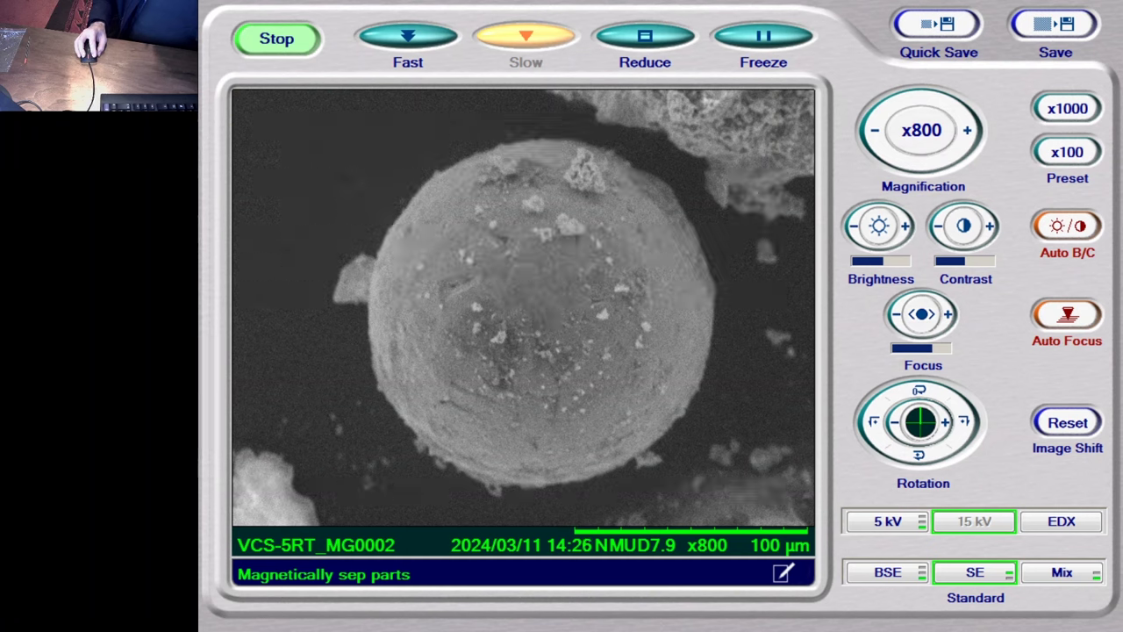
{"action": "left_click", "coordinate": [385, 39]}
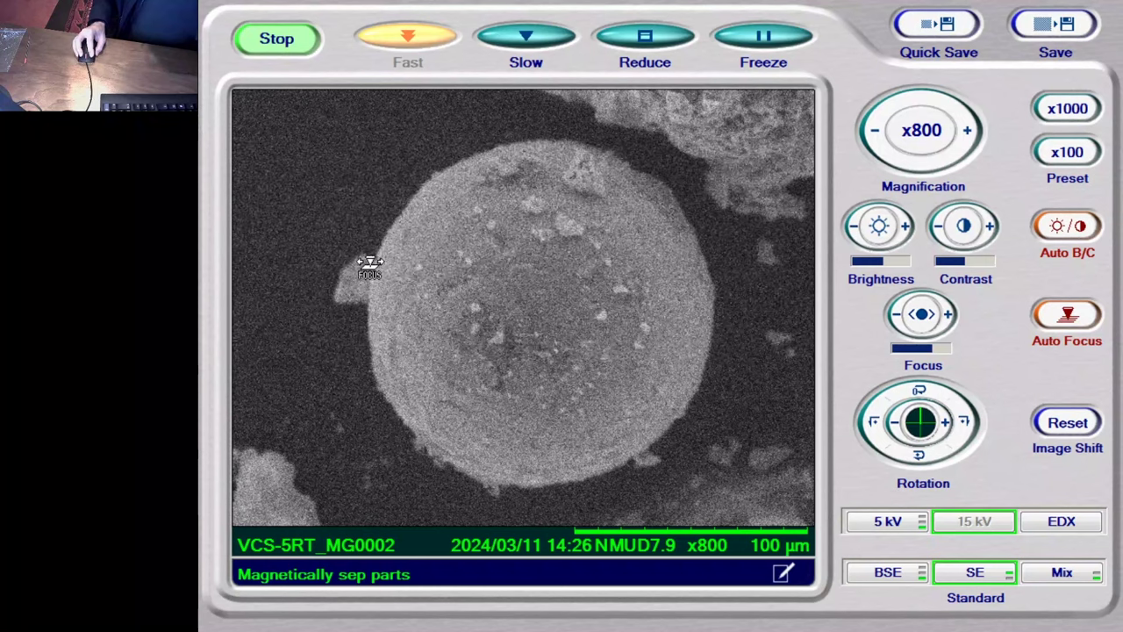
Step: Raise the magnification to x2000 and refine the focus on the particle's surface
{"action": "left_click", "coordinate": [969, 130]}
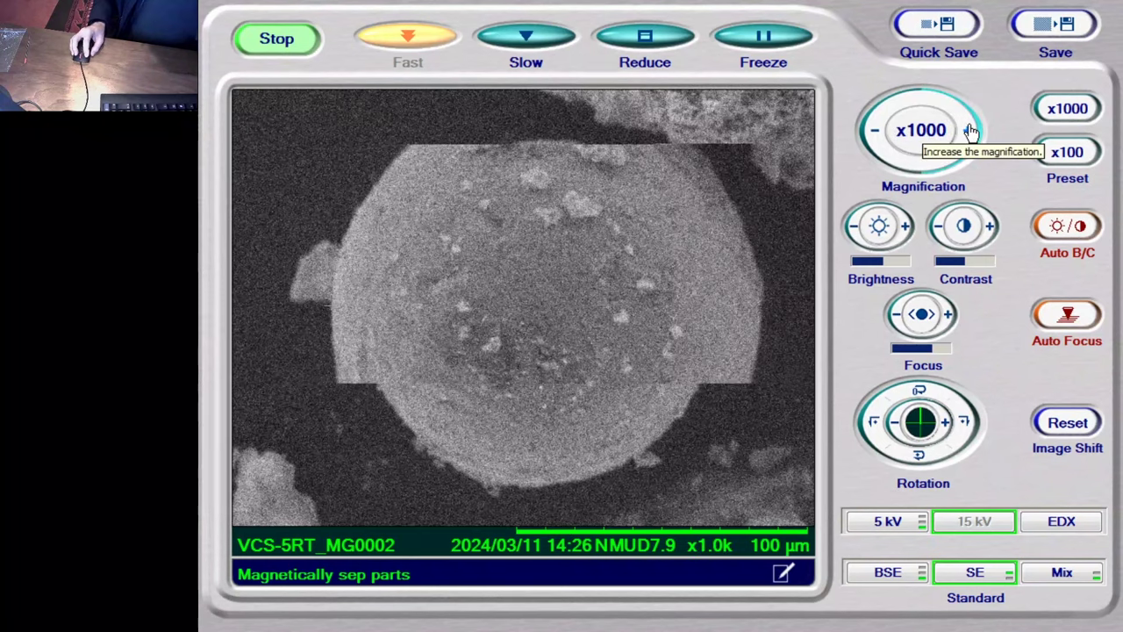
{"action": "left_click", "coordinate": [971, 130]}
{"action": "left_click", "coordinate": [971, 129]}
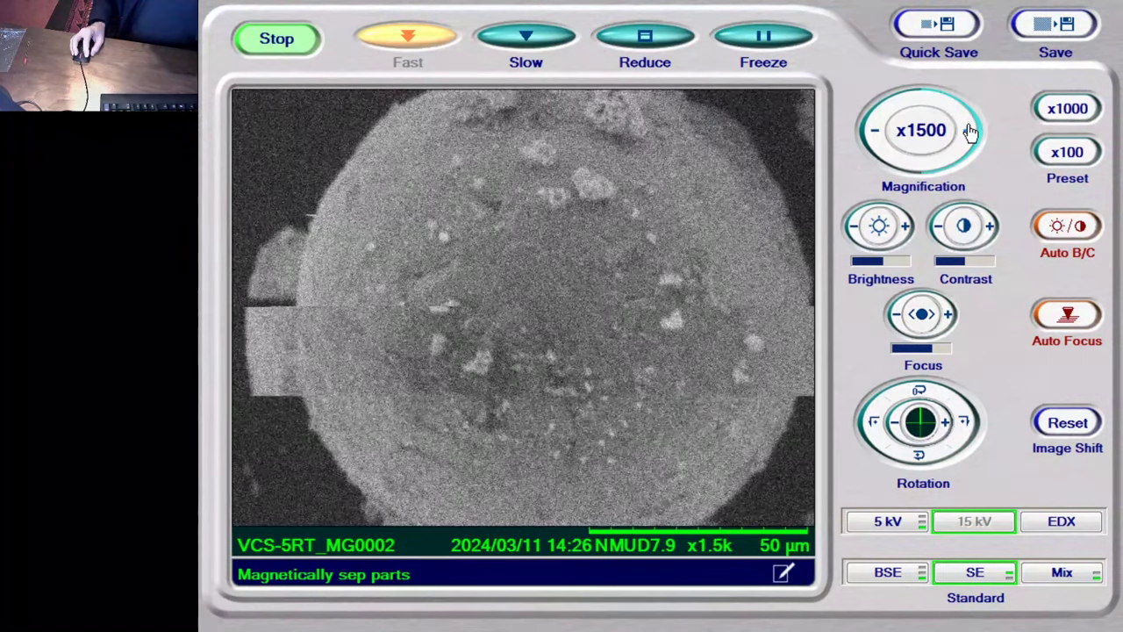
{"action": "left_click", "coordinate": [971, 130]}
{"action": "left_click", "coordinate": [971, 130]}
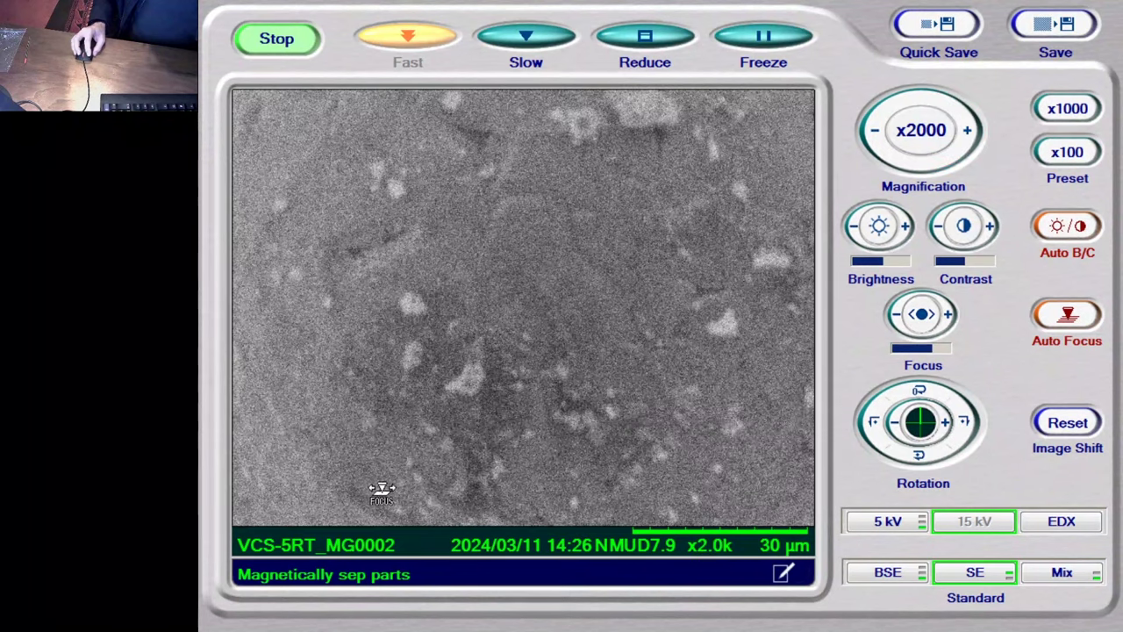
{"action": "left_click_drag", "start_coordinate": [484, 383], "coordinate": [292, 399]}
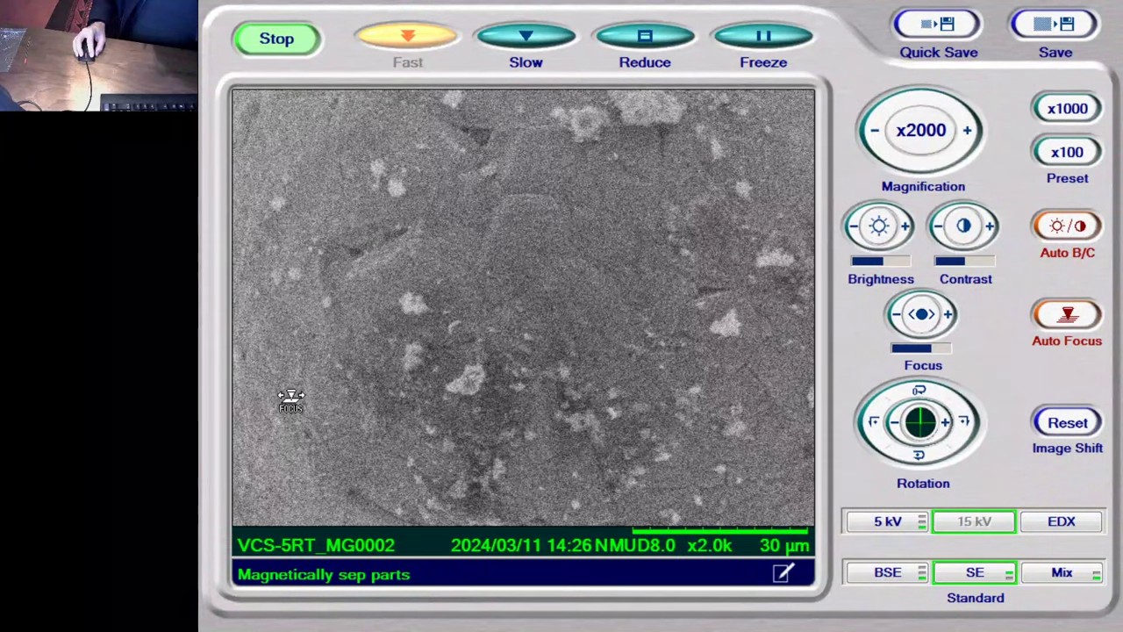
Step: Reduce the magnification to x800 to frame the whole particle
{"action": "left_click", "coordinate": [876, 133]}
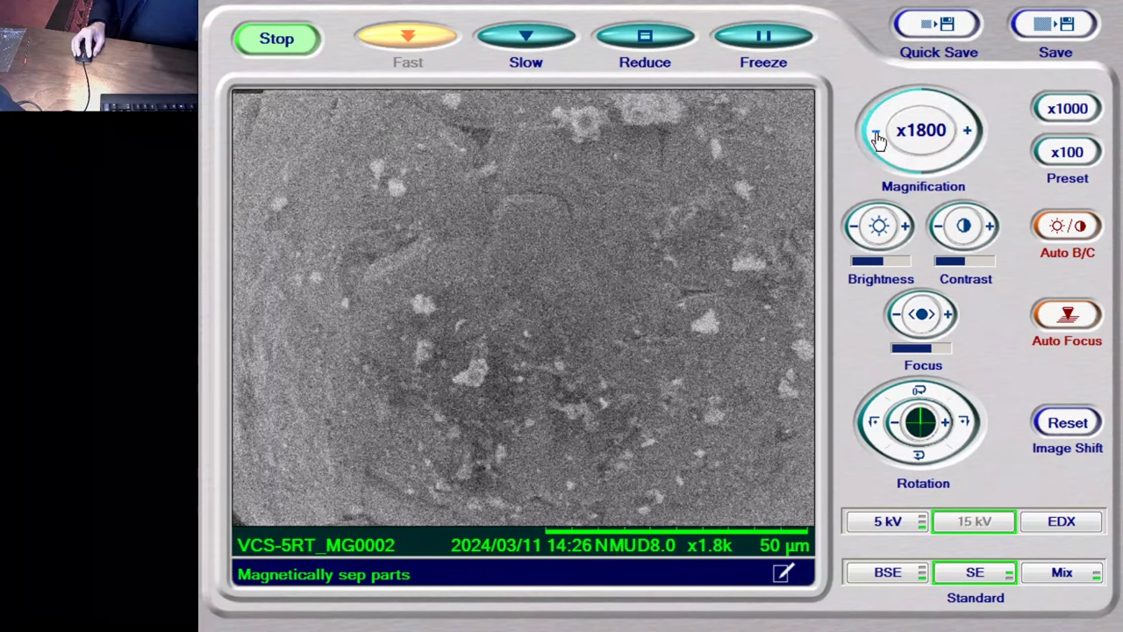
{"action": "left_click", "coordinate": [876, 134]}
{"action": "left_click", "coordinate": [876, 133]}
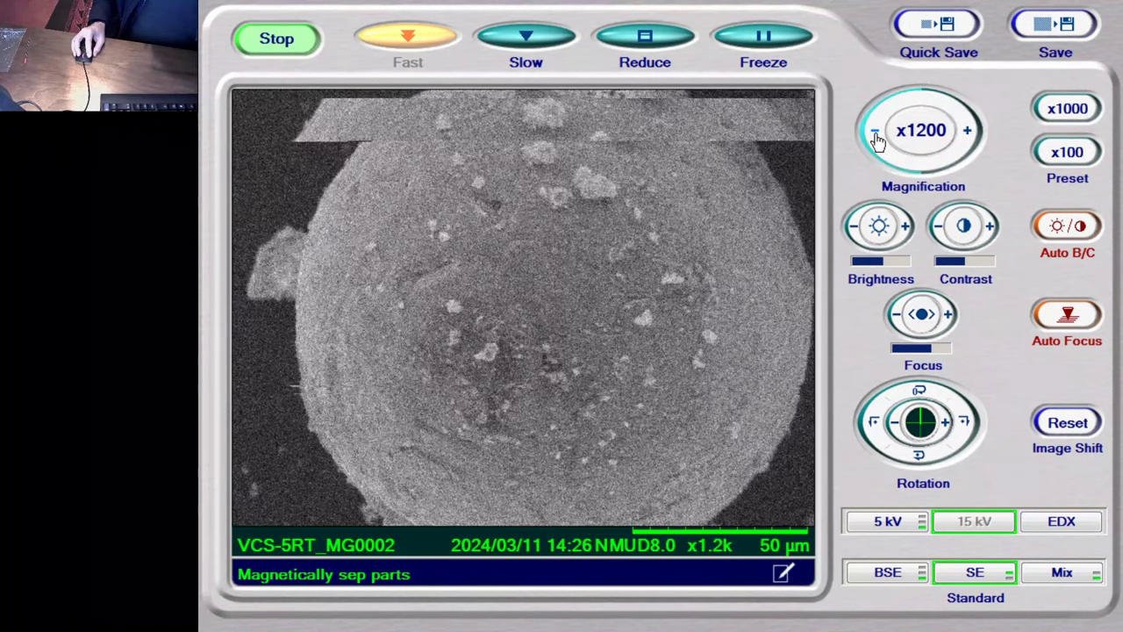
{"action": "left_click", "coordinate": [876, 133]}
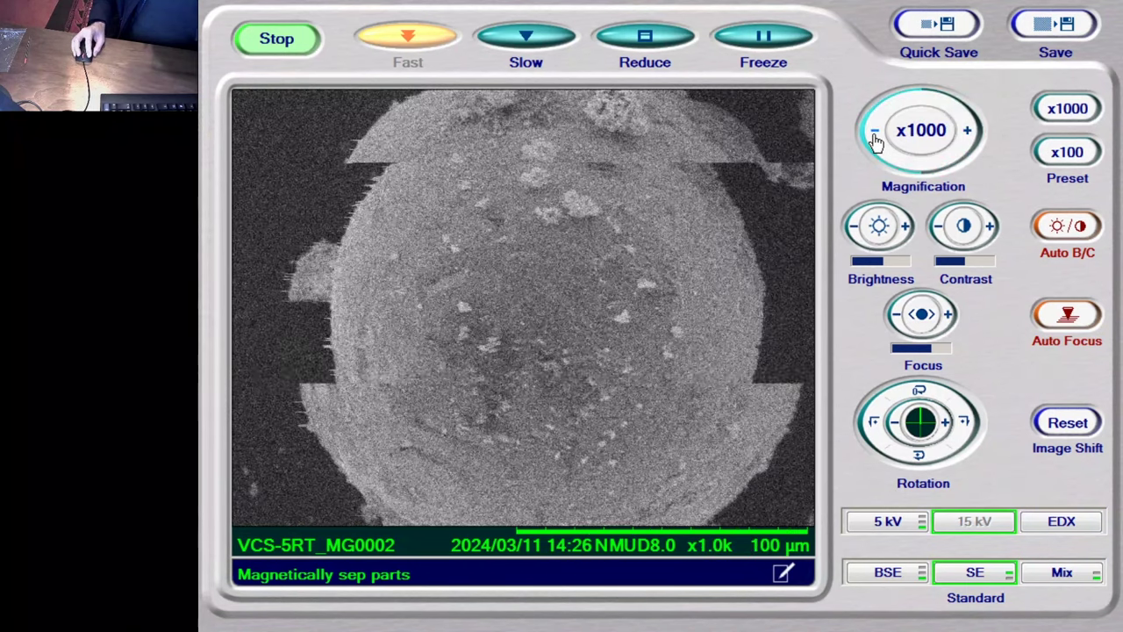
{"action": "left_click", "coordinate": [876, 133]}
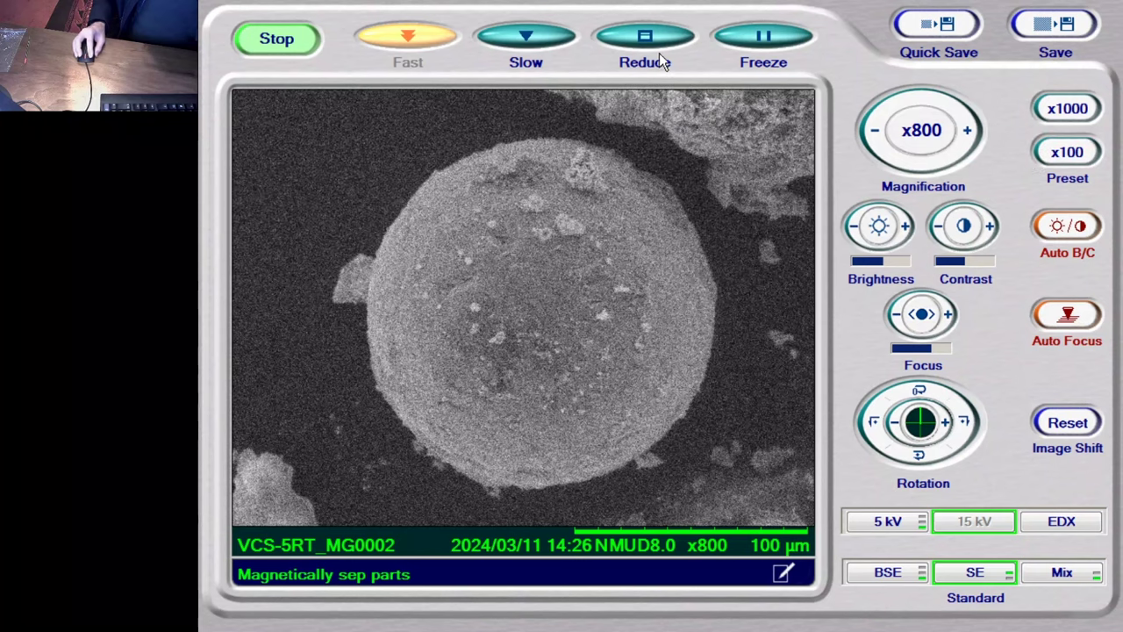
Step: Slow-scan the 15 kV SE view and store both a quick save and a full save of it in the VCS-5RT folder
{"action": "left_click", "coordinate": [526, 36]}
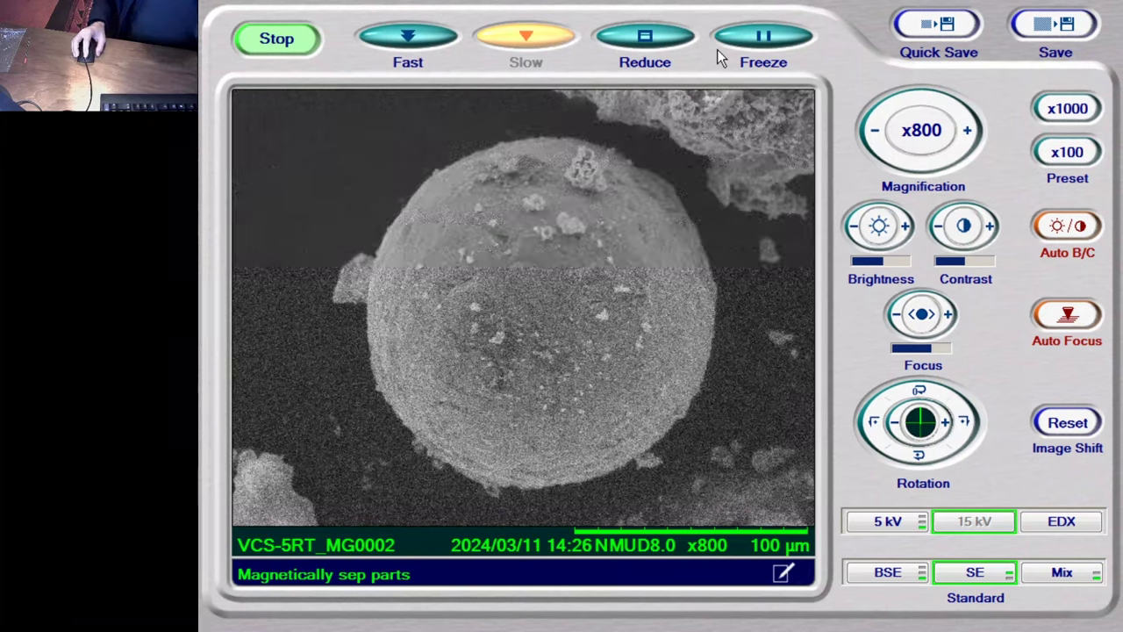
{"action": "left_click", "coordinate": [935, 28]}
{"action": "left_click", "coordinate": [932, 25]}
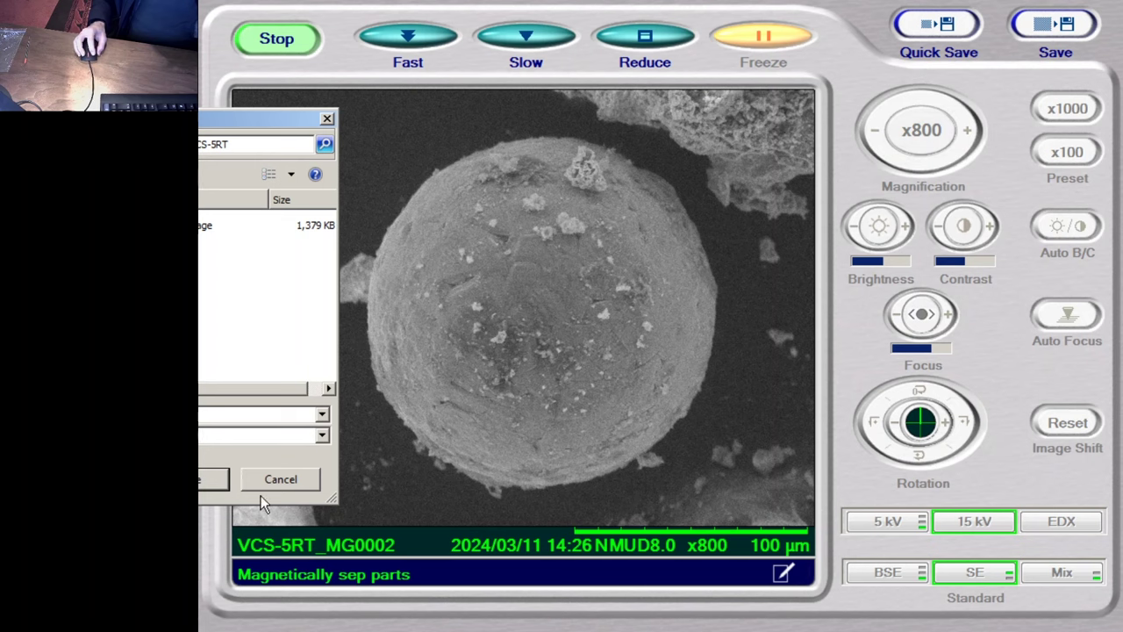
{"action": "left_click", "coordinate": [200, 486]}
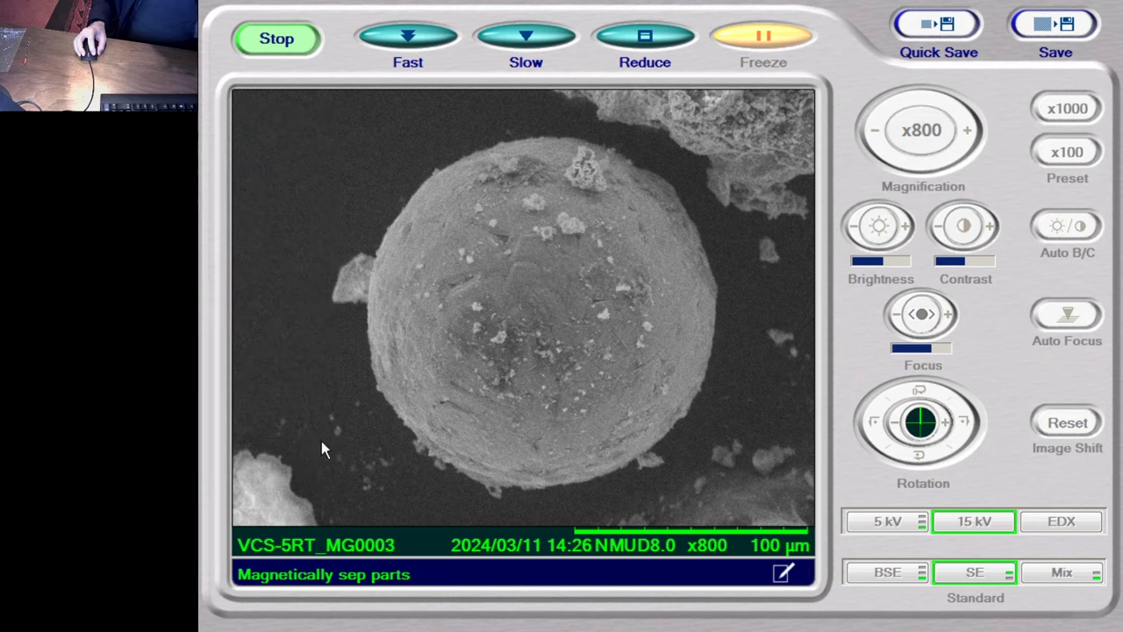
{"action": "left_click", "coordinate": [1036, 31]}
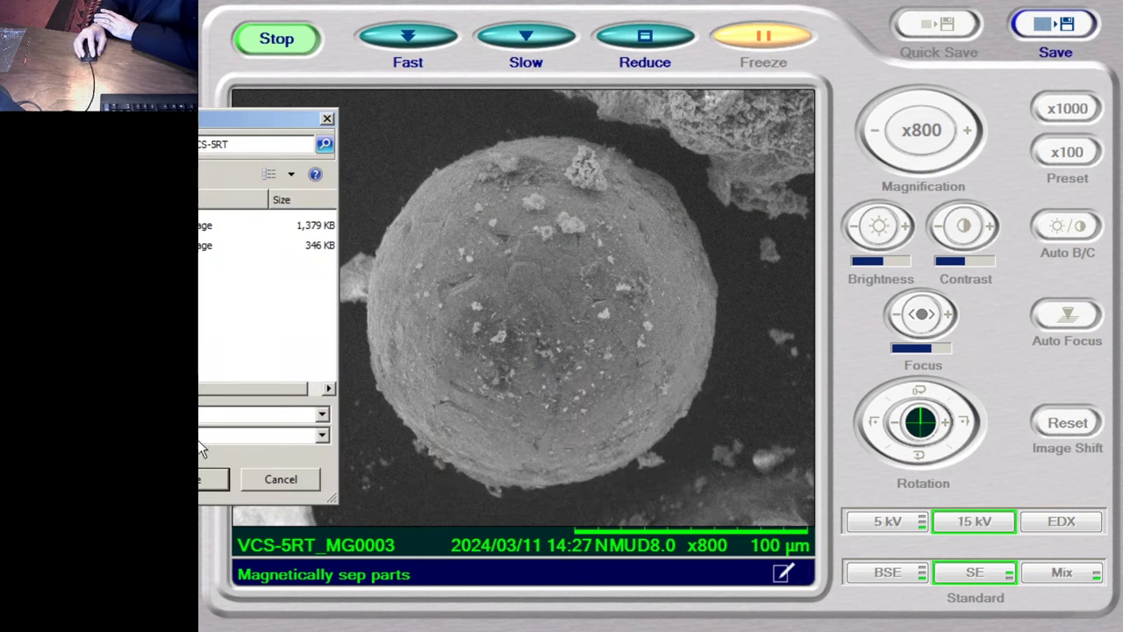
{"action": "left_click", "coordinate": [200, 485]}
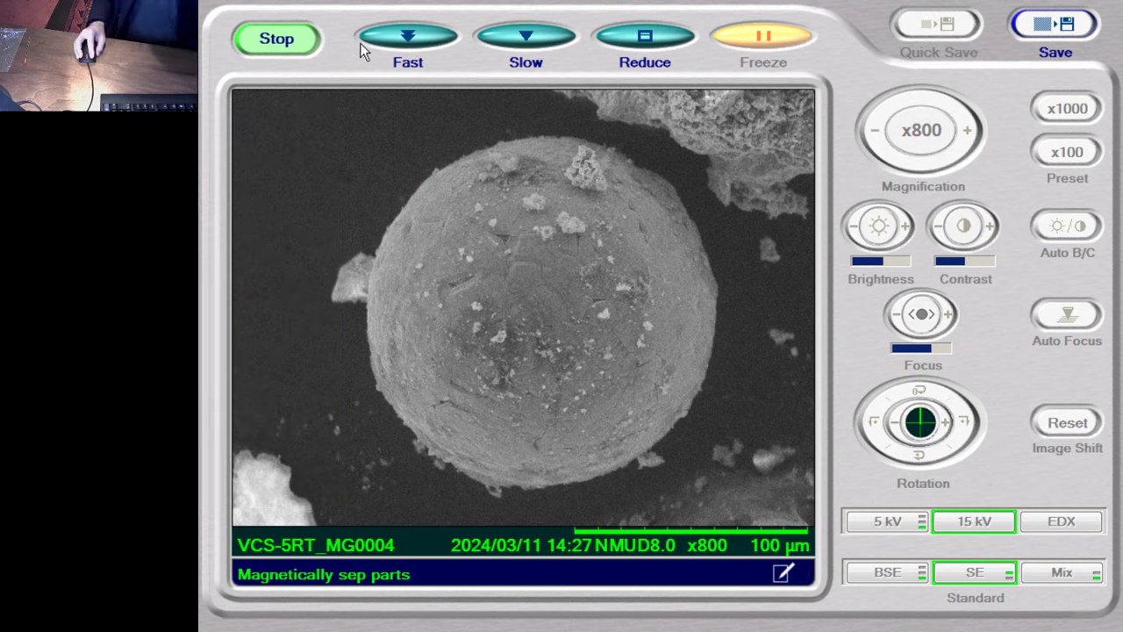
{"action": "left_click", "coordinate": [315, 1]}
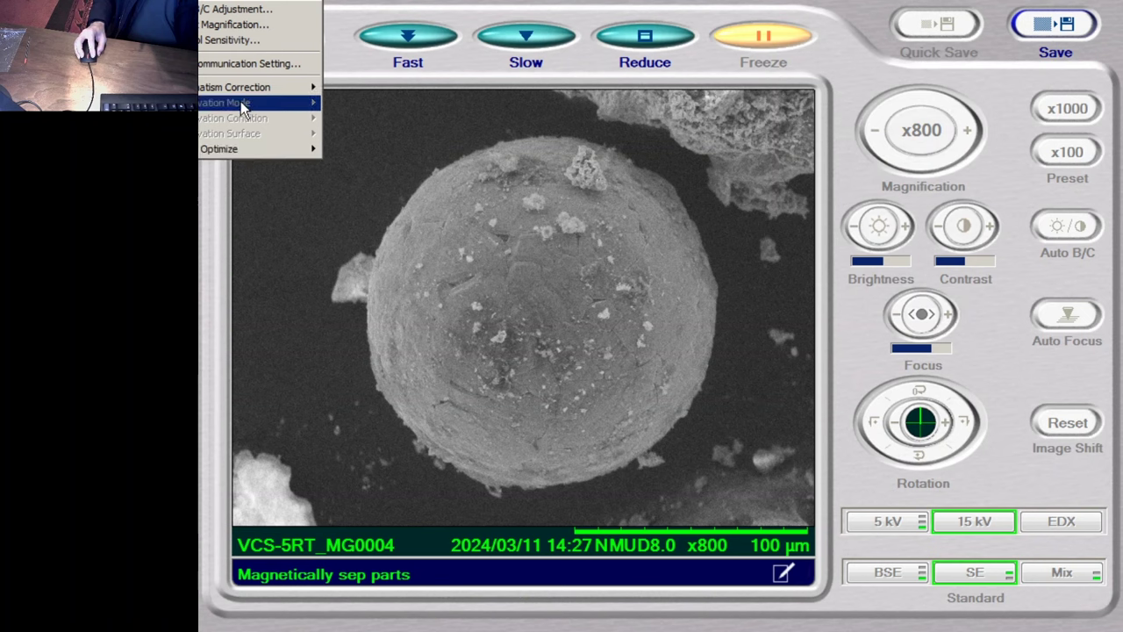
{"action": "left_click", "coordinate": [229, 27]}
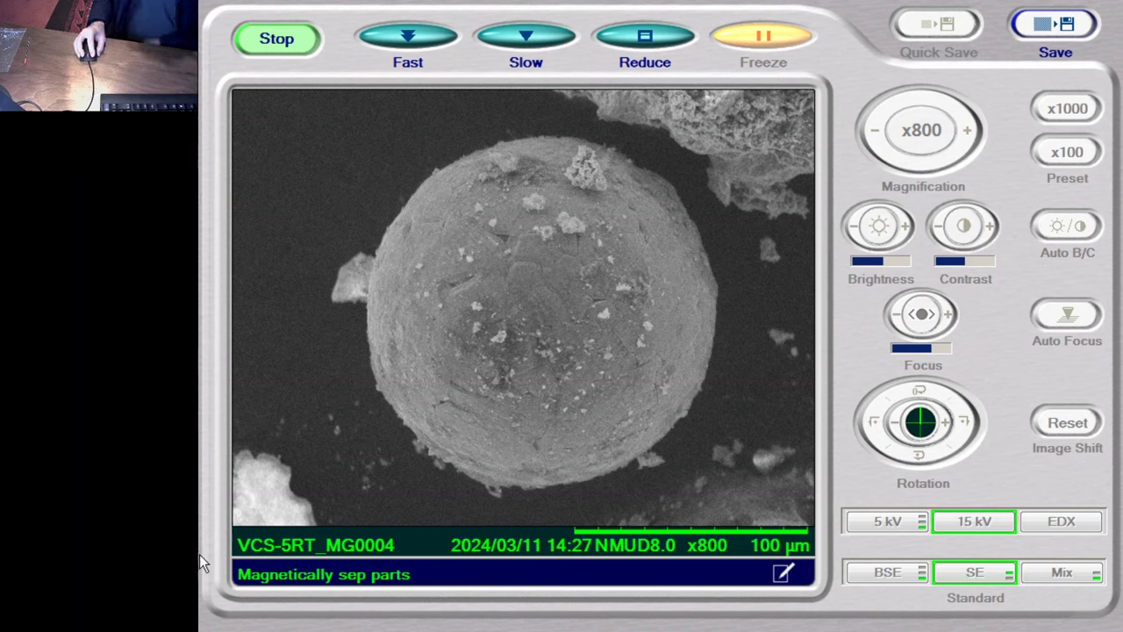
Step: Resume live imaging in fast scan with the BSE detector and auto-adjust the brightness and contrast
{"action": "left_click", "coordinate": [526, 42]}
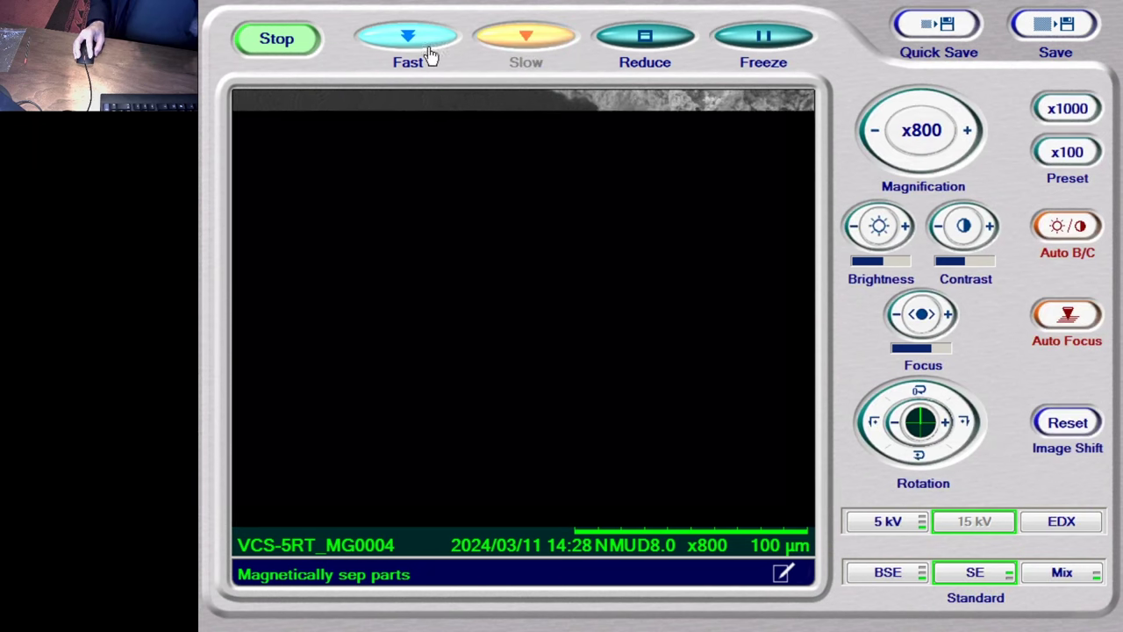
{"action": "left_click", "coordinate": [425, 46]}
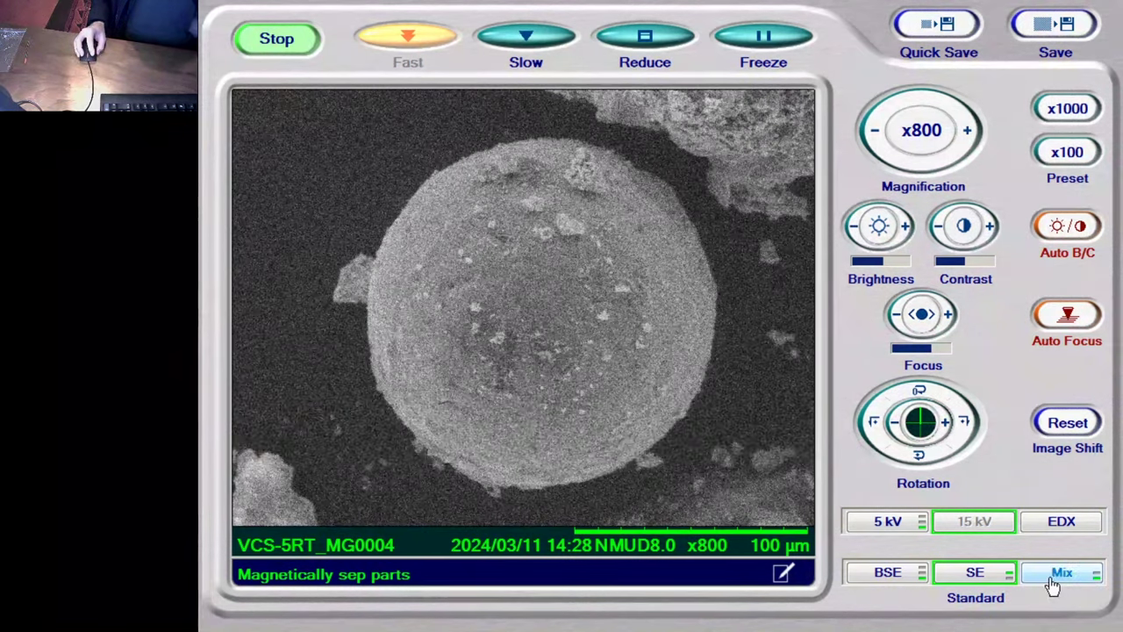
{"action": "left_click", "coordinate": [887, 575]}
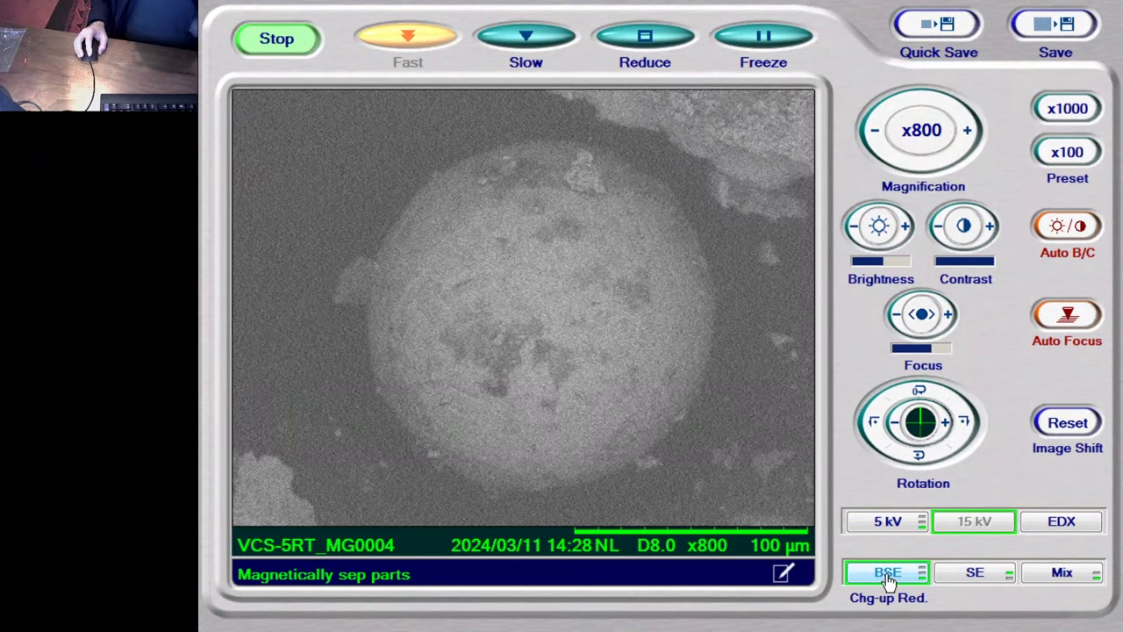
{"action": "left_click", "coordinate": [1083, 231]}
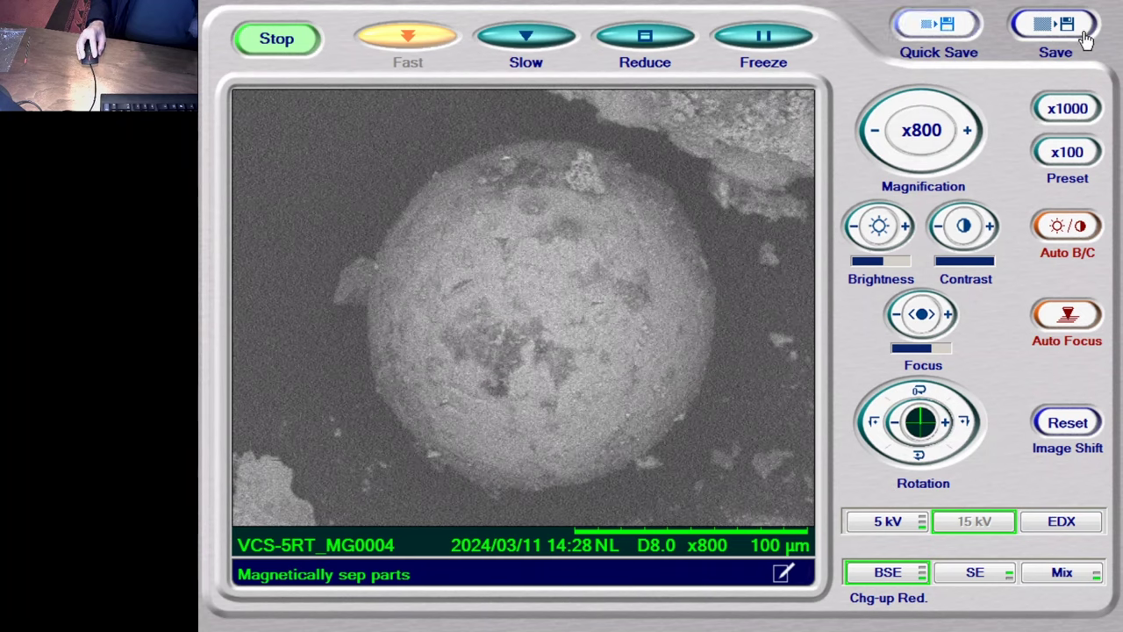
Step: Save the BSE image of the particle at 15 kV and another in EDX mode, both in the VCS-5RT folder
{"action": "left_click", "coordinate": [1056, 25]}
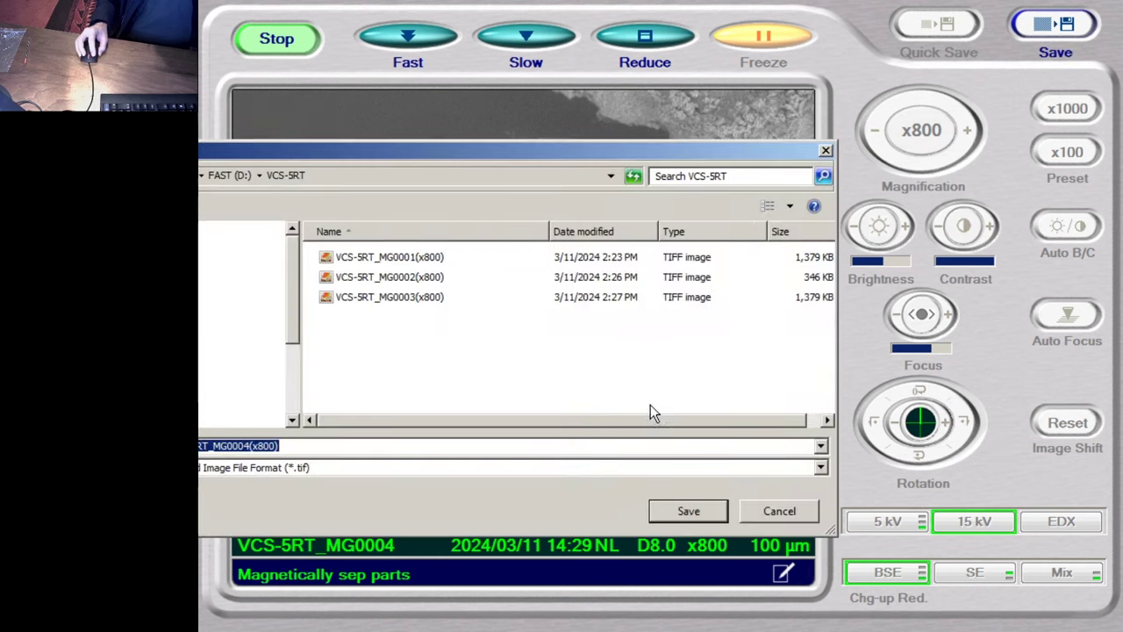
{"action": "left_click", "coordinate": [664, 510]}
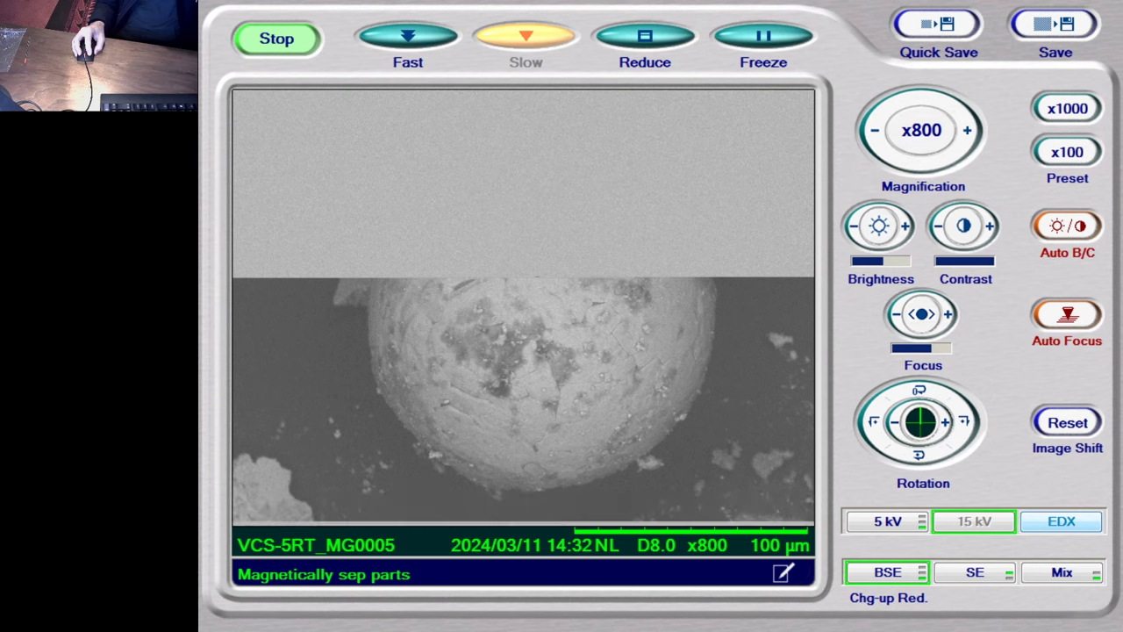
{"action": "left_click", "coordinate": [1062, 521]}
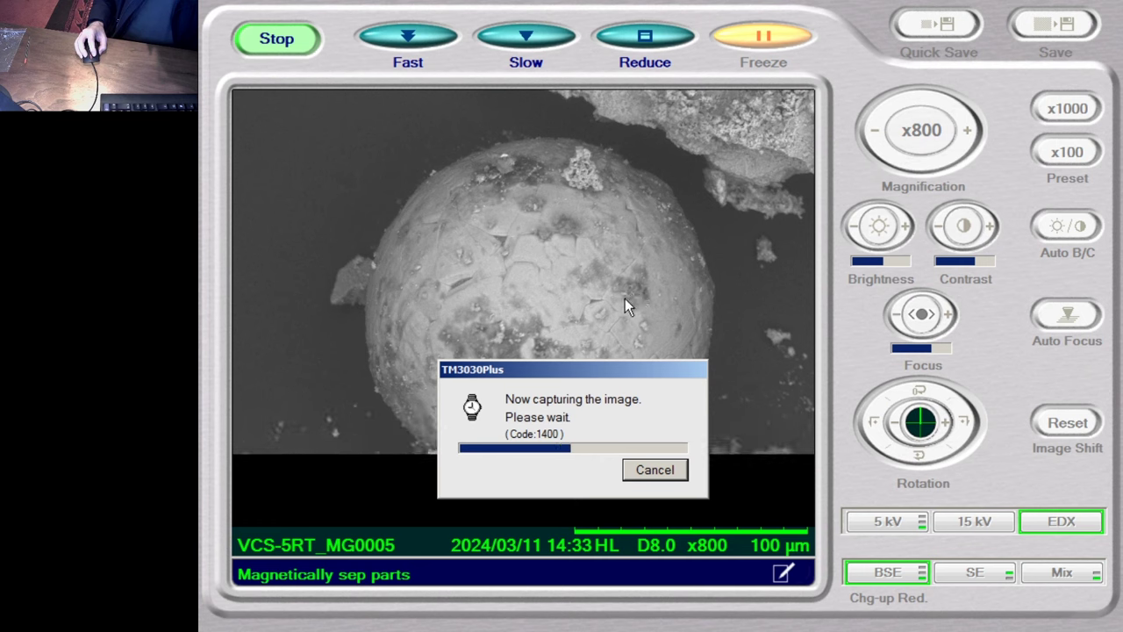
{"action": "left_click_drag", "start_coordinate": [557, 366], "coordinate": [258, 135]}
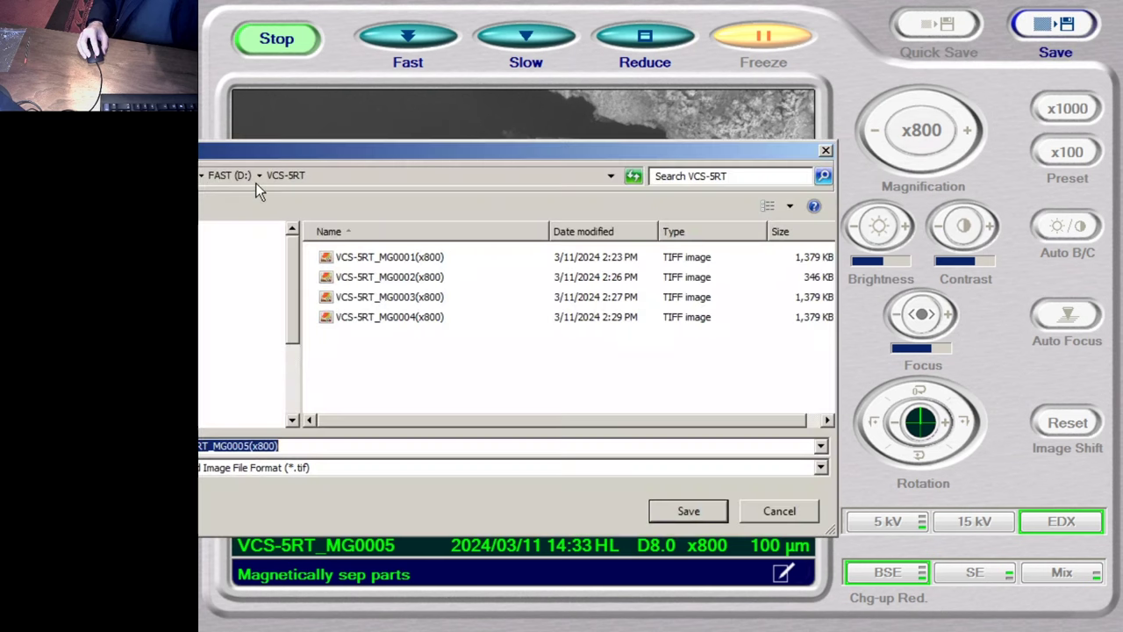
{"action": "left_click", "coordinate": [681, 516]}
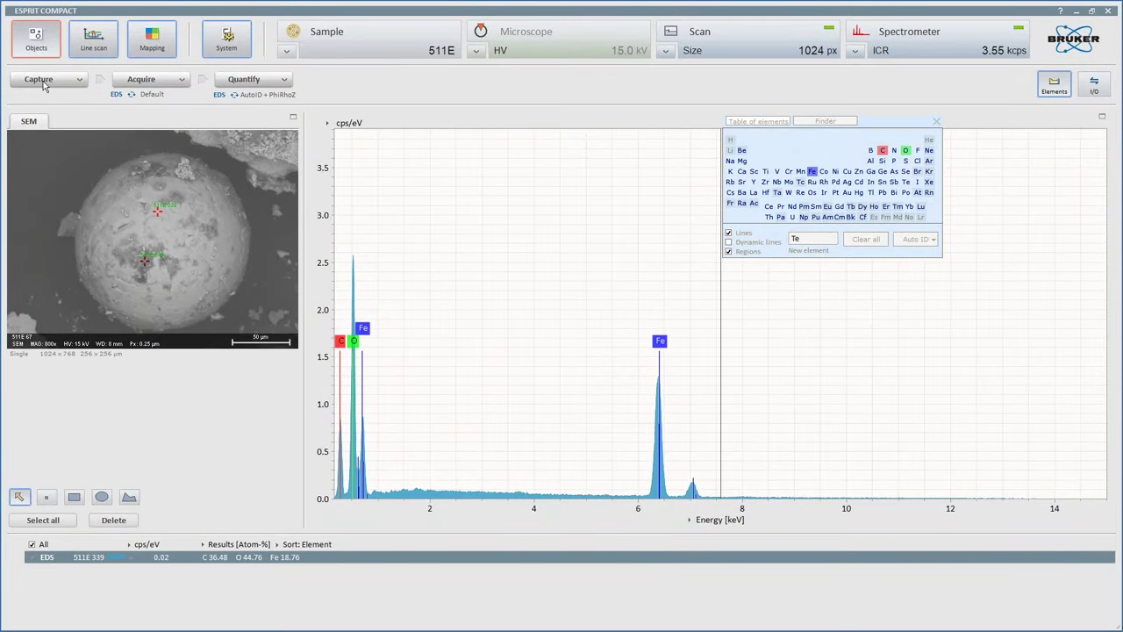
Step: In ESPRIT Compact, capture a new SEM image of the particle and clear the old point markers and the 511E 339 spectrum
{"action": "left_click", "coordinate": [42, 82]}
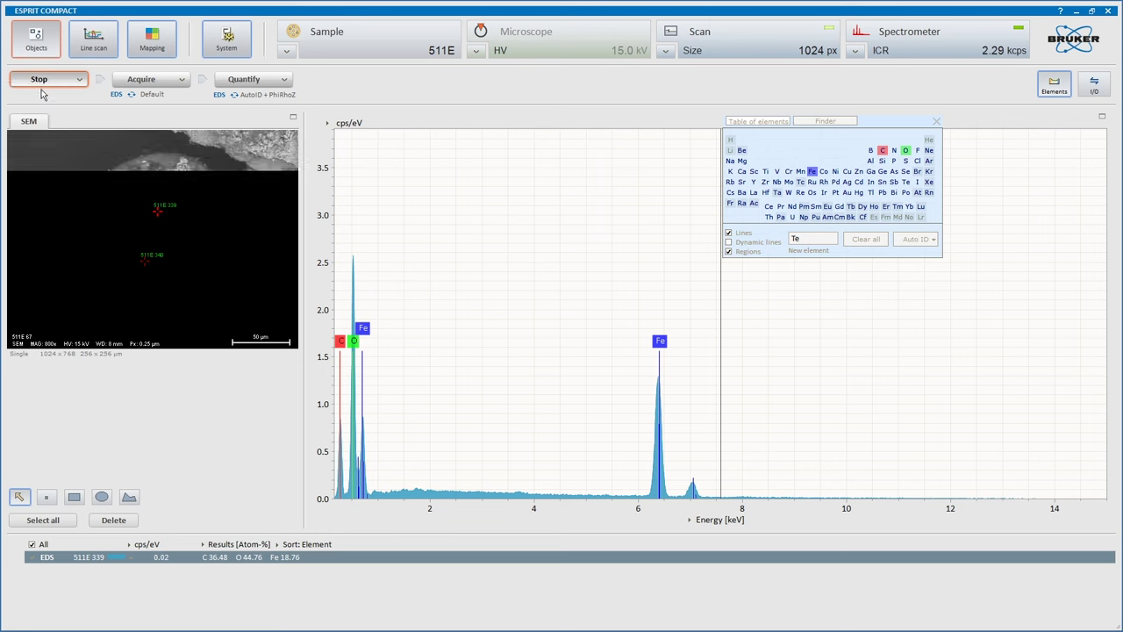
{"action": "left_click", "coordinate": [107, 521]}
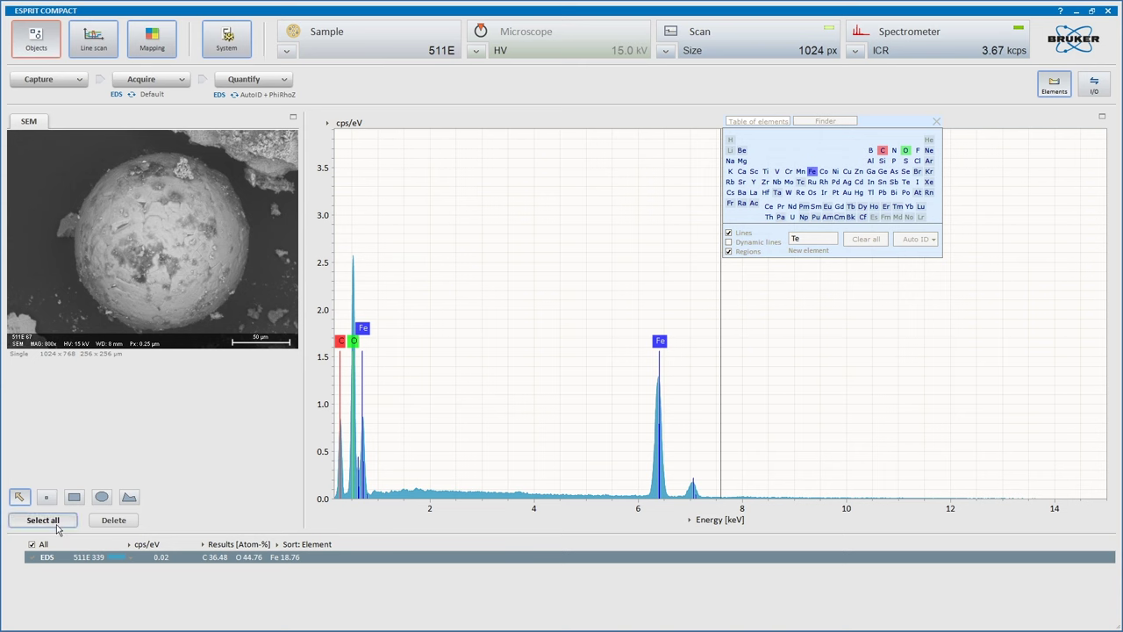
{"action": "right_click", "coordinate": [35, 557]}
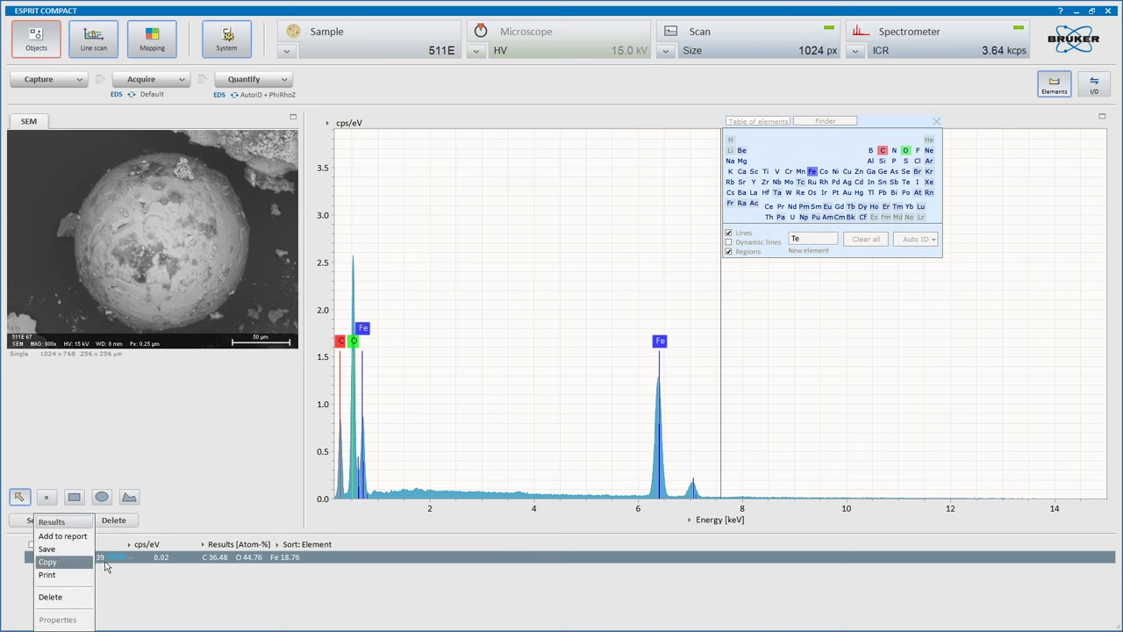
{"action": "left_click", "coordinate": [51, 598]}
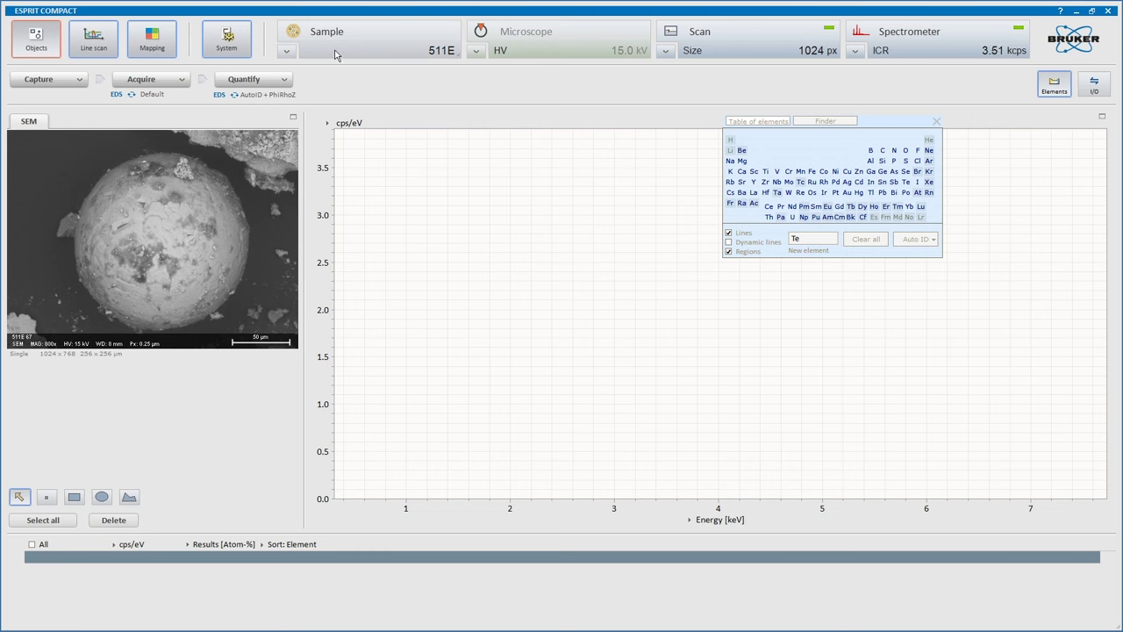
Step: Name the sample VCS-5RT - Magnetic Particles and acquire EDS spectra at three points: the bright upper surface, the dark lower patch and the top debris cluster
{"action": "left_click", "coordinate": [286, 53]}
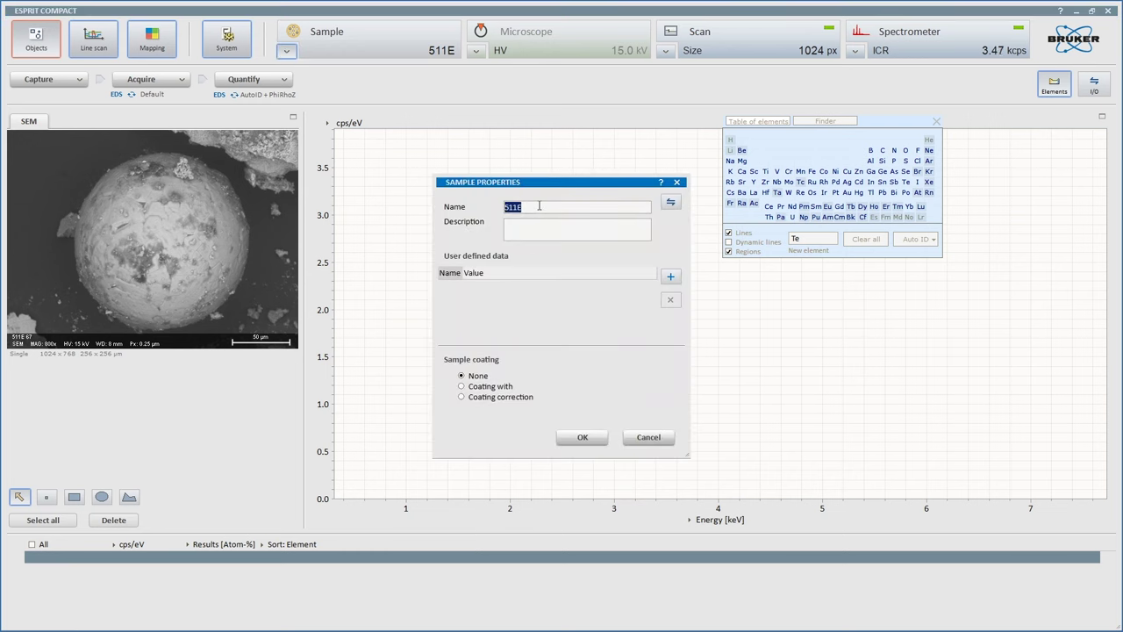
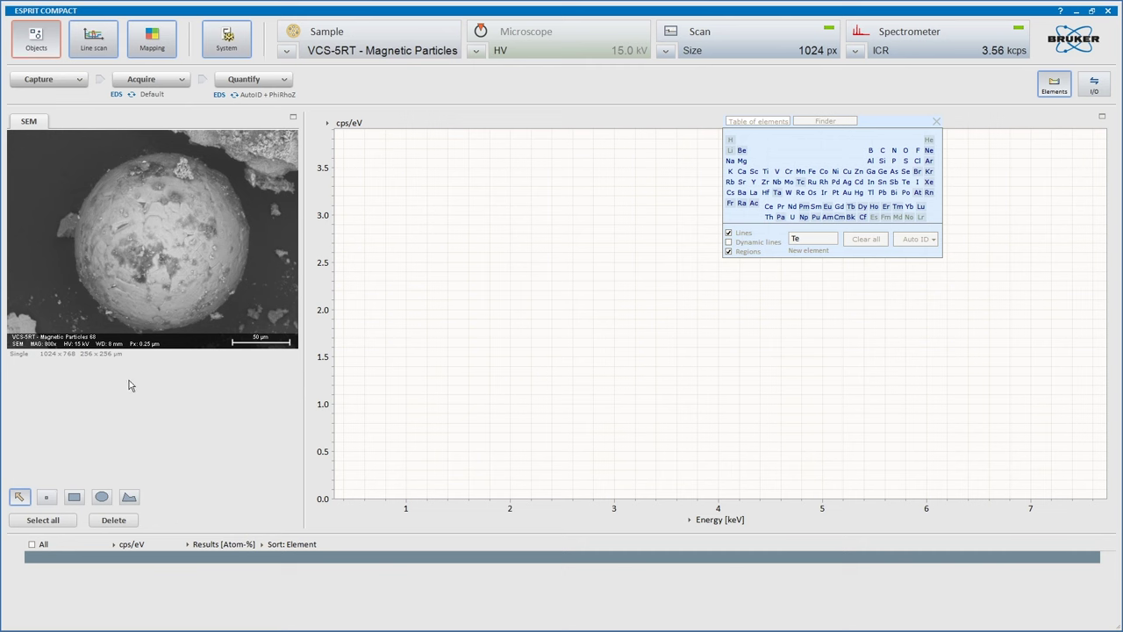
{"action": "left_click", "coordinate": [47, 497]}
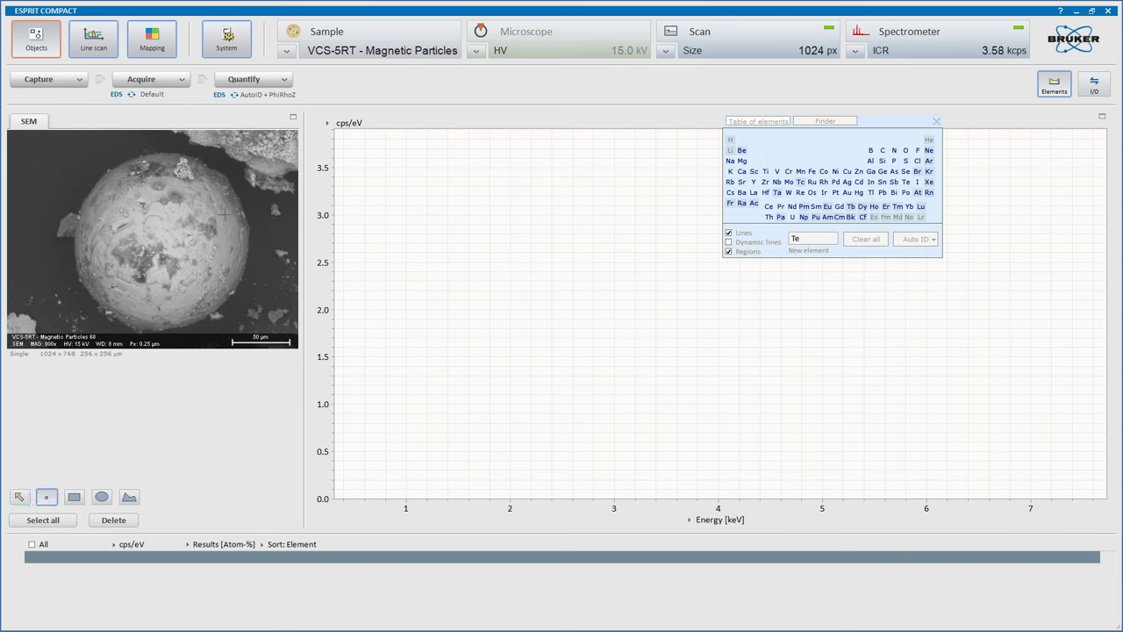
{"action": "left_click", "coordinate": [157, 210]}
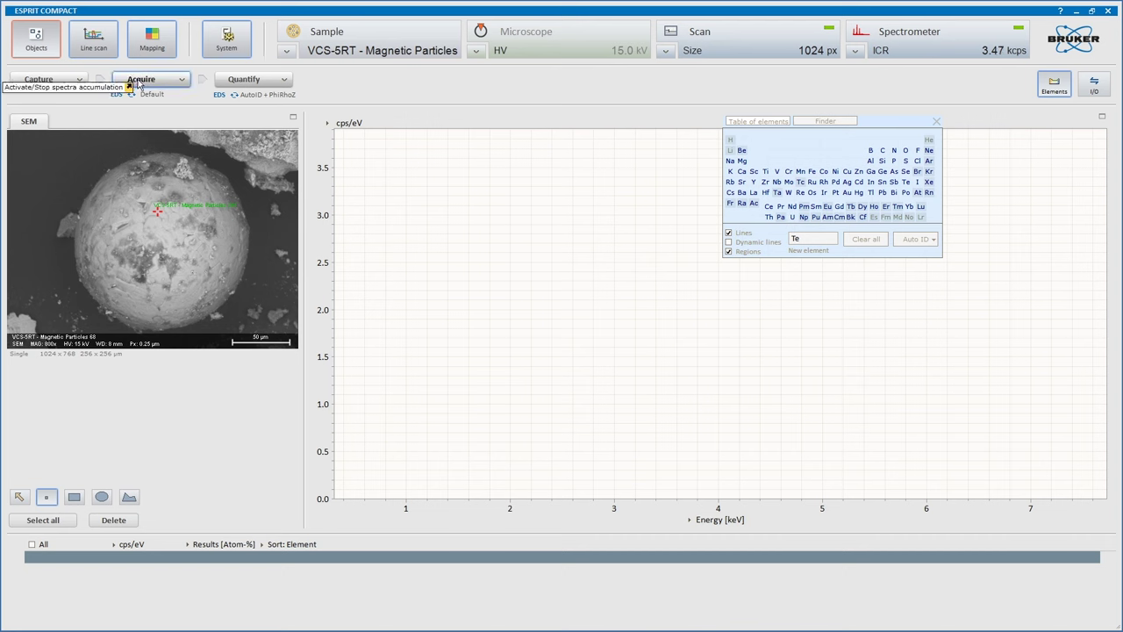
{"action": "left_click", "coordinate": [141, 278]}
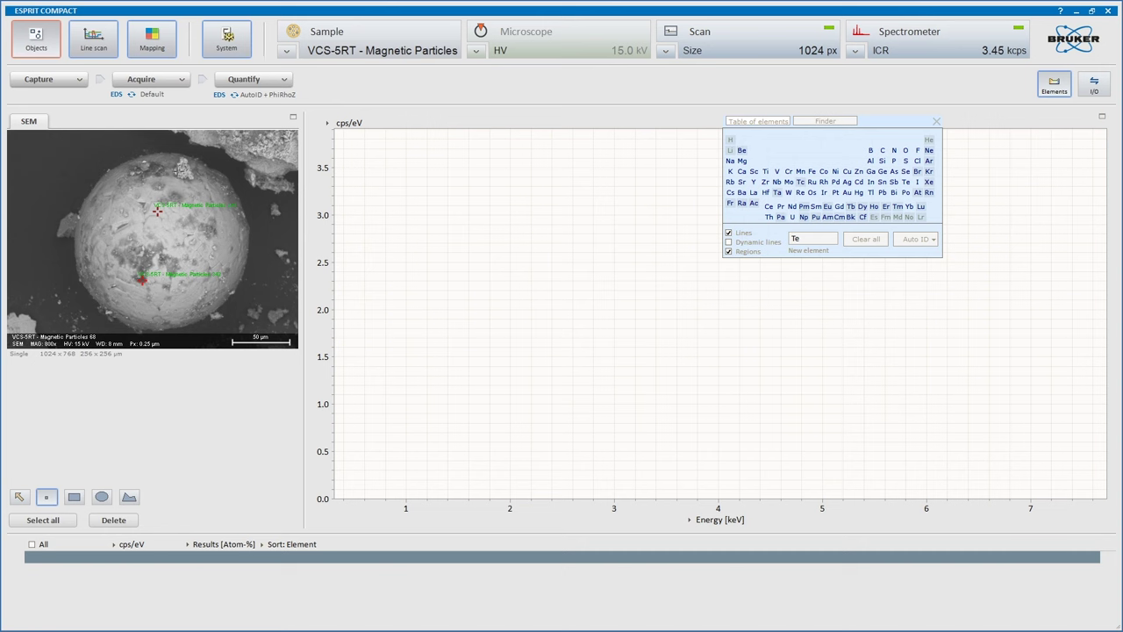
{"action": "left_click", "coordinate": [181, 165]}
{"action": "left_click", "coordinate": [145, 79]}
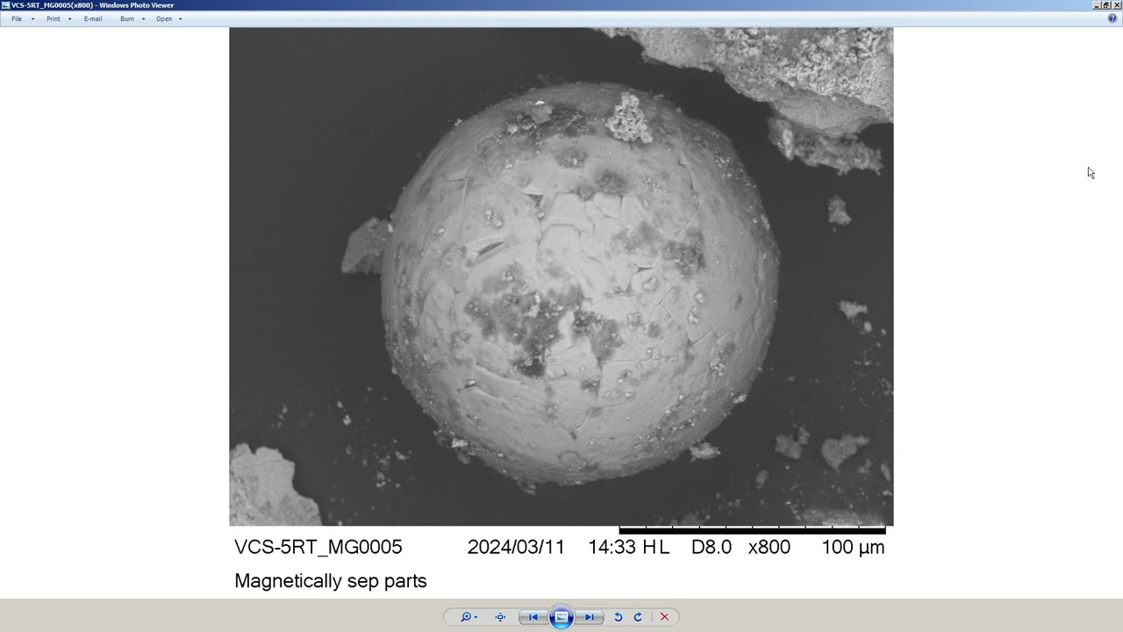
Step: Close the enlarged view of VCS-5RT_MG0005(x800) in Windows Photo Viewer and return to ESPRIT Compact
{"action": "left_click", "coordinate": [1117, 4]}
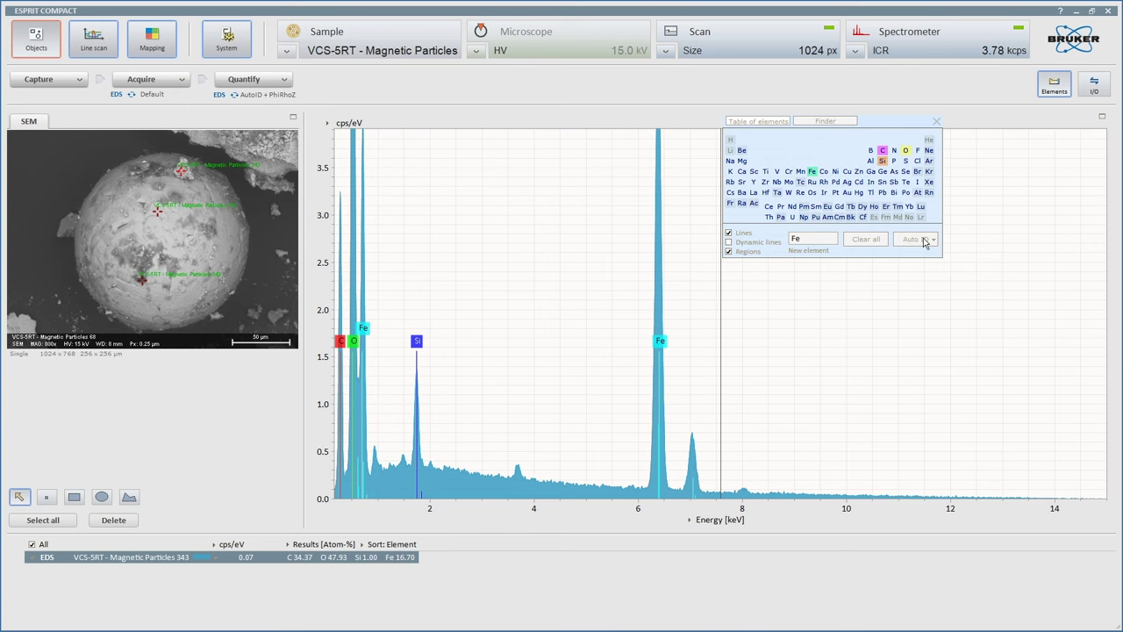
Step: Close the periodic table, rescale the spectrum to about 0–8 keV and 12 cps/eV, and inspect the small unlabelled peaks near 0.9 and 3.7 keV
{"action": "left_click_drag", "start_coordinate": [904, 123], "coordinate": [975, 118]}
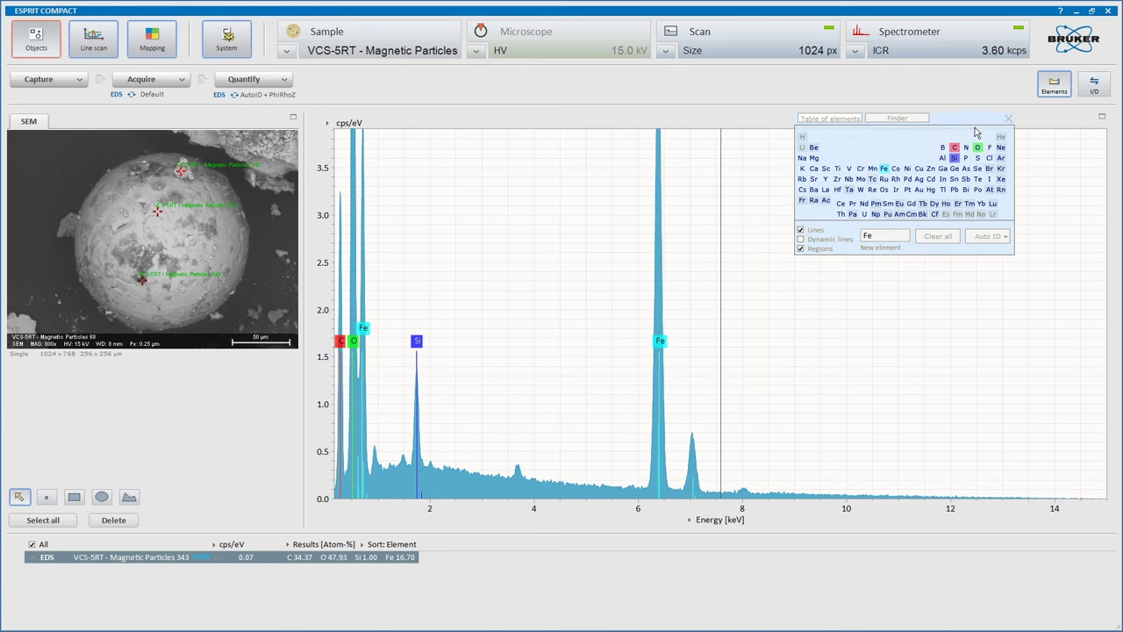
{"action": "left_click_drag", "start_coordinate": [326, 247], "coordinate": [323, 297]}
{"action": "left_click_drag", "start_coordinate": [548, 516], "coordinate": [715, 518]}
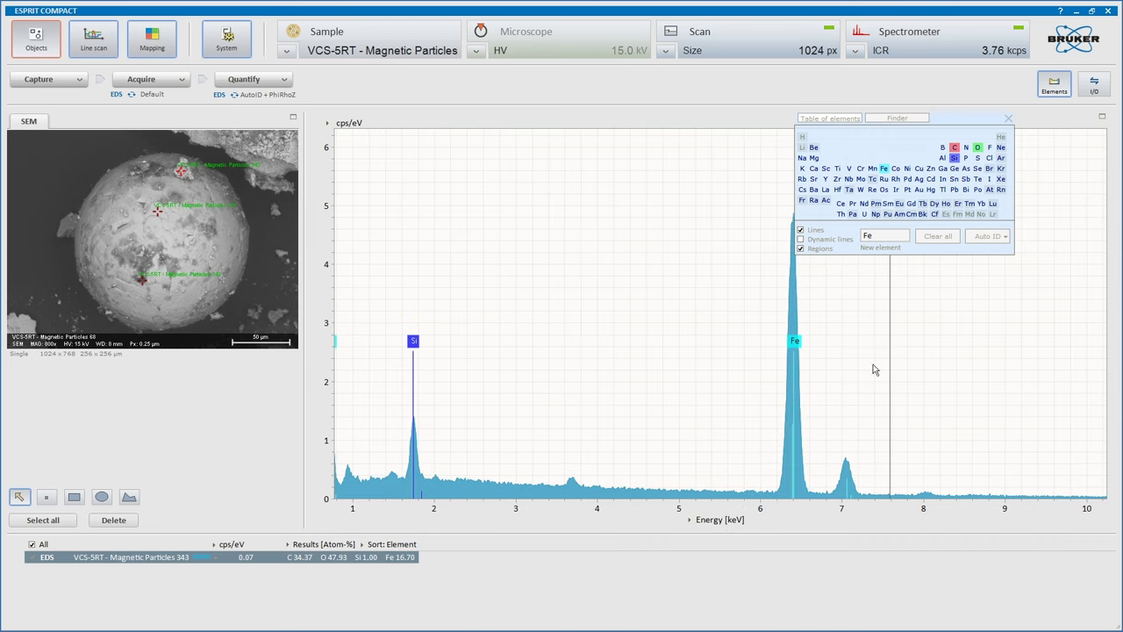
{"action": "left_click", "coordinate": [1008, 118]}
{"action": "left_click_drag", "start_coordinate": [794, 507], "coordinate": [924, 507]}
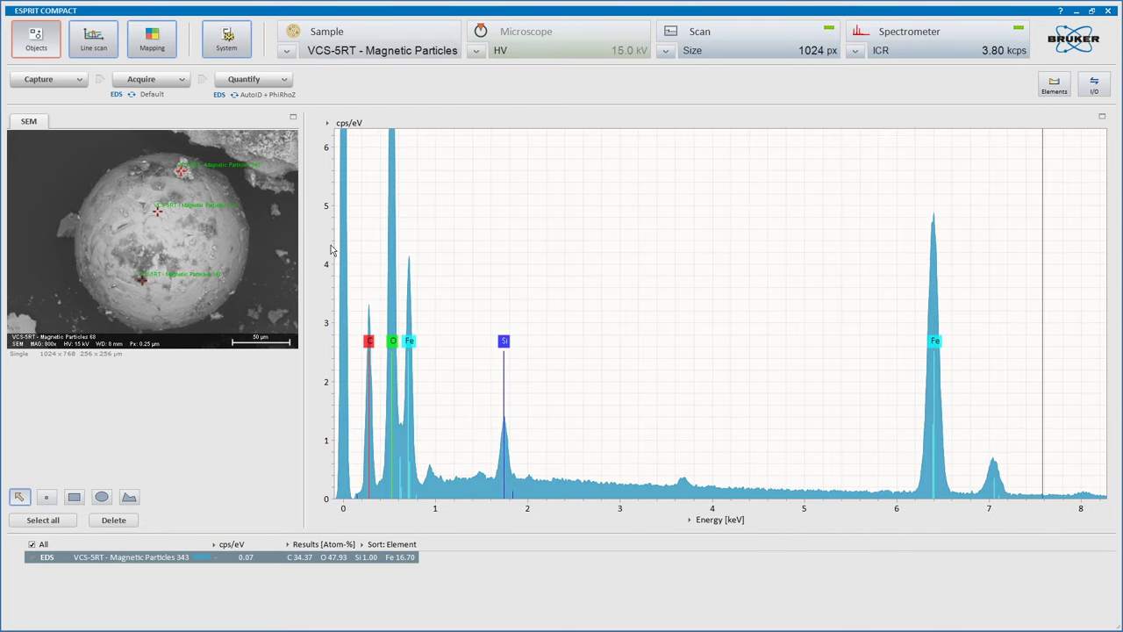
{"action": "left_click_drag", "start_coordinate": [332, 254], "coordinate": [334, 333]}
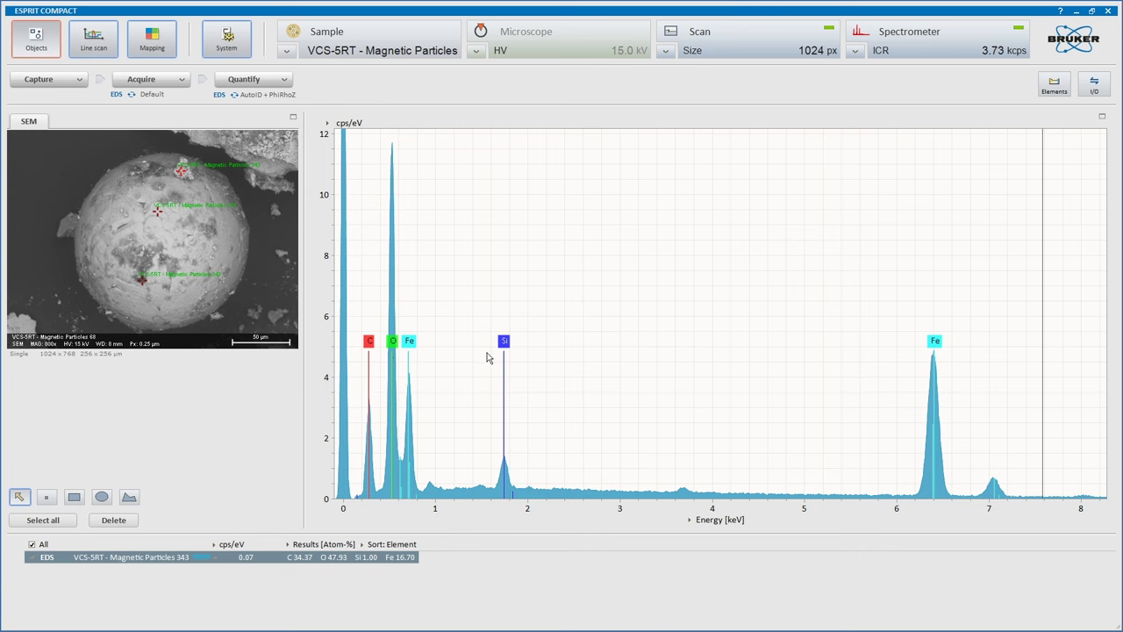
{"action": "left_click", "coordinate": [432, 493]}
{"action": "left_click", "coordinate": [430, 492]}
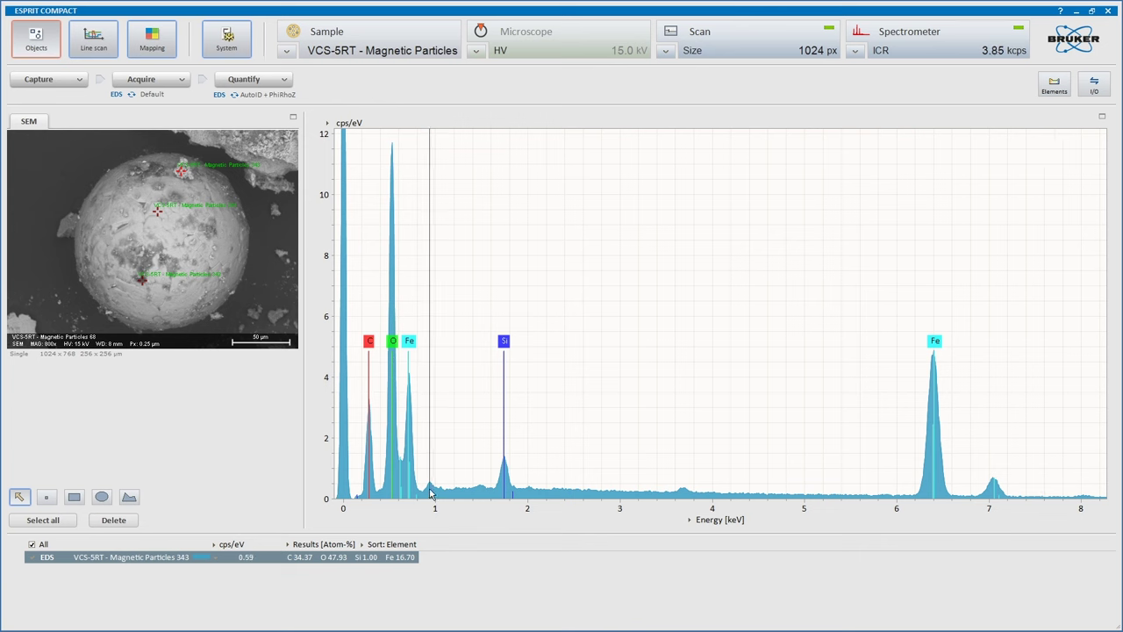
{"action": "left_click", "coordinate": [687, 497]}
{"action": "left_click", "coordinate": [682, 497]}
{"action": "left_click", "coordinate": [680, 497]}
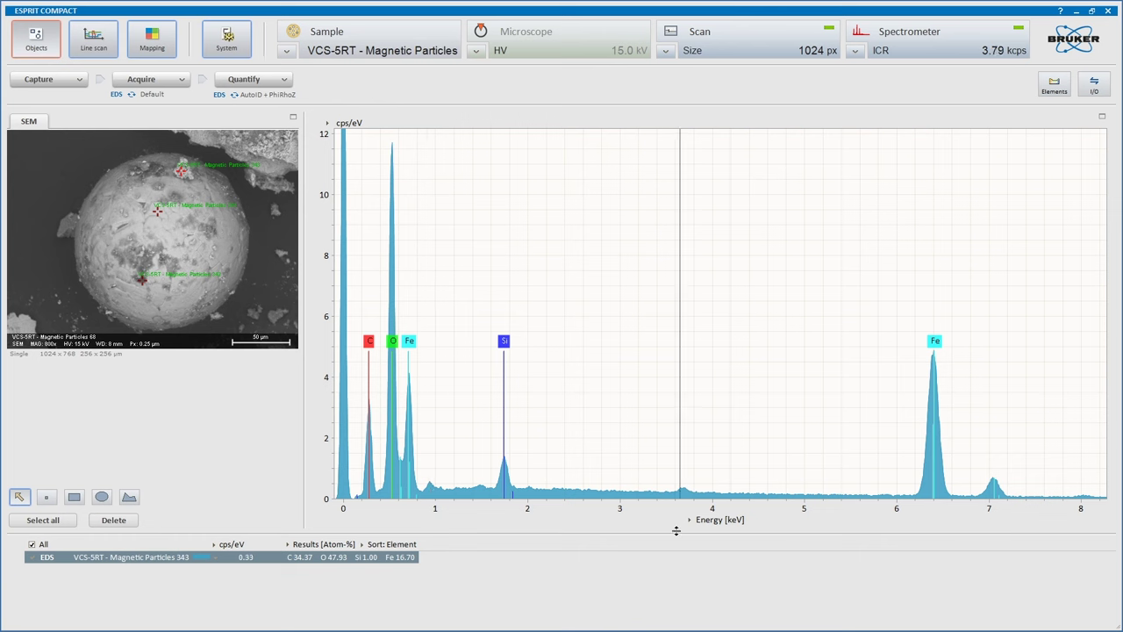
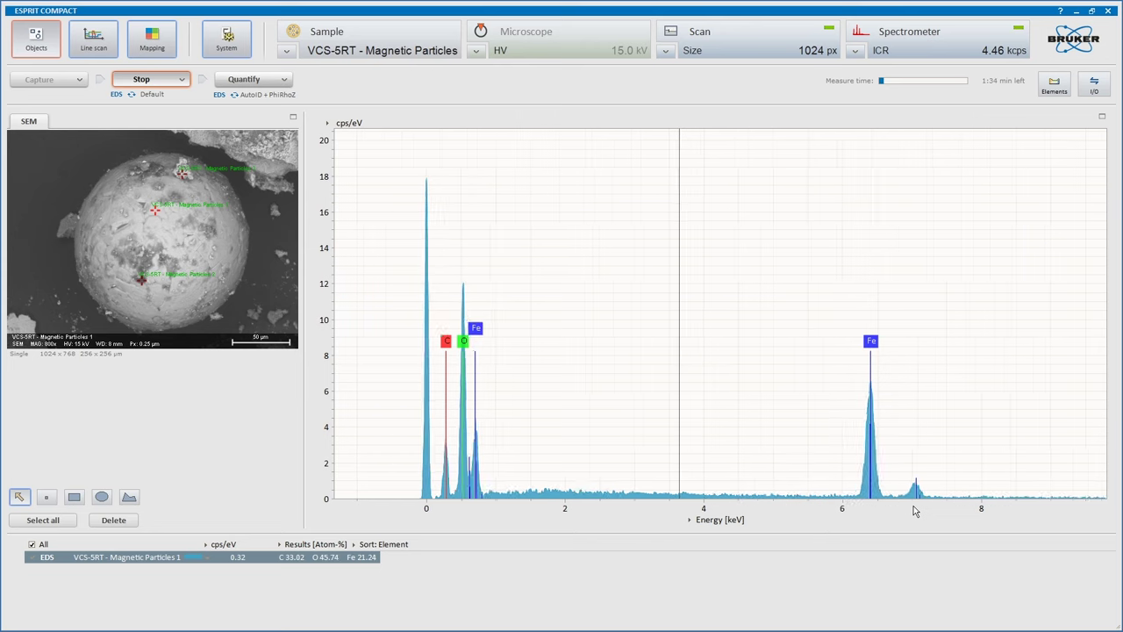
Step: Rescale the energy axis of the spectrum being acquired so that it spans about 0 to 8 keV
{"action": "left_click_drag", "start_coordinate": [914, 511], "coordinate": [848, 509]}
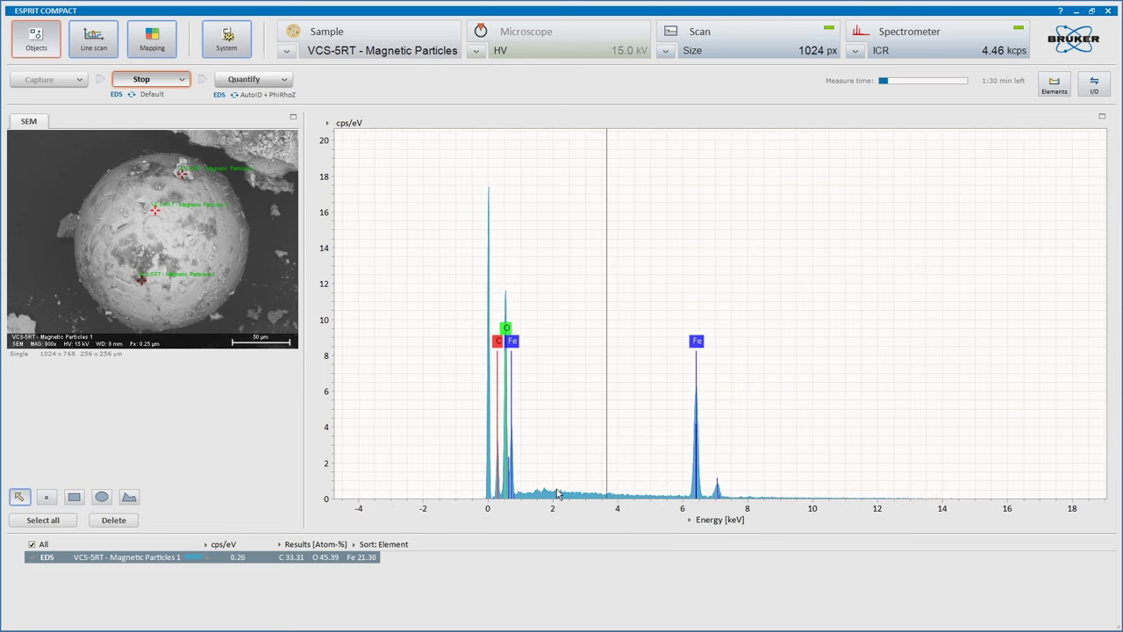
{"action": "left_click_drag", "start_coordinate": [625, 508], "coordinate": [742, 511]}
{"action": "scroll", "coordinate": [742, 509], "scroll_direction": "up", "scroll_amount": 4}
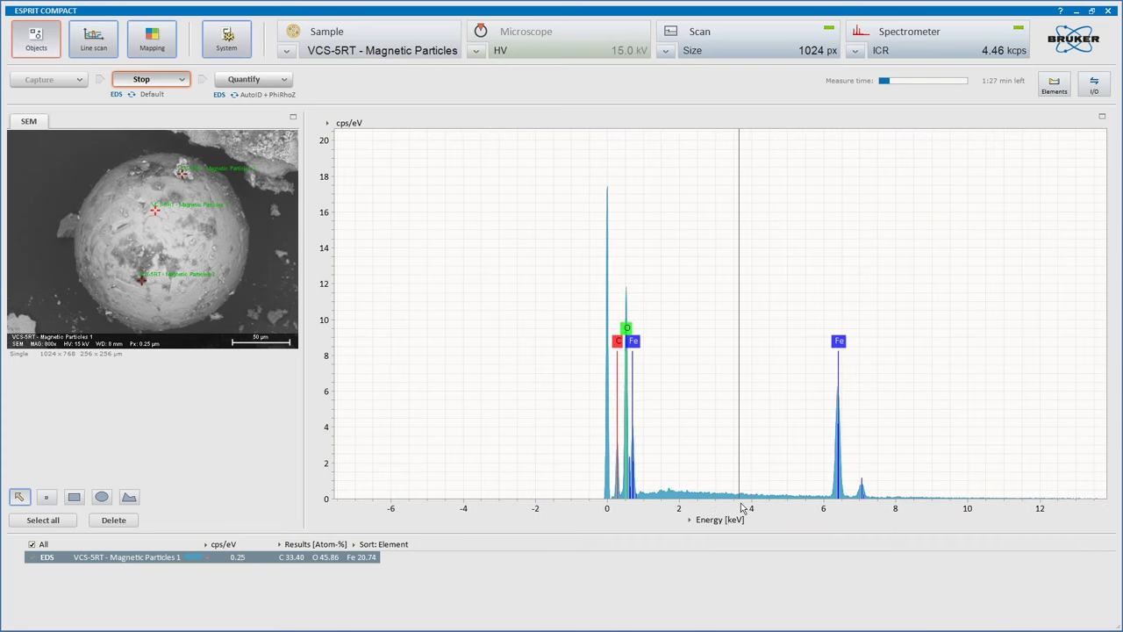
{"action": "scroll", "coordinate": [742, 508], "scroll_direction": "up", "scroll_amount": 1}
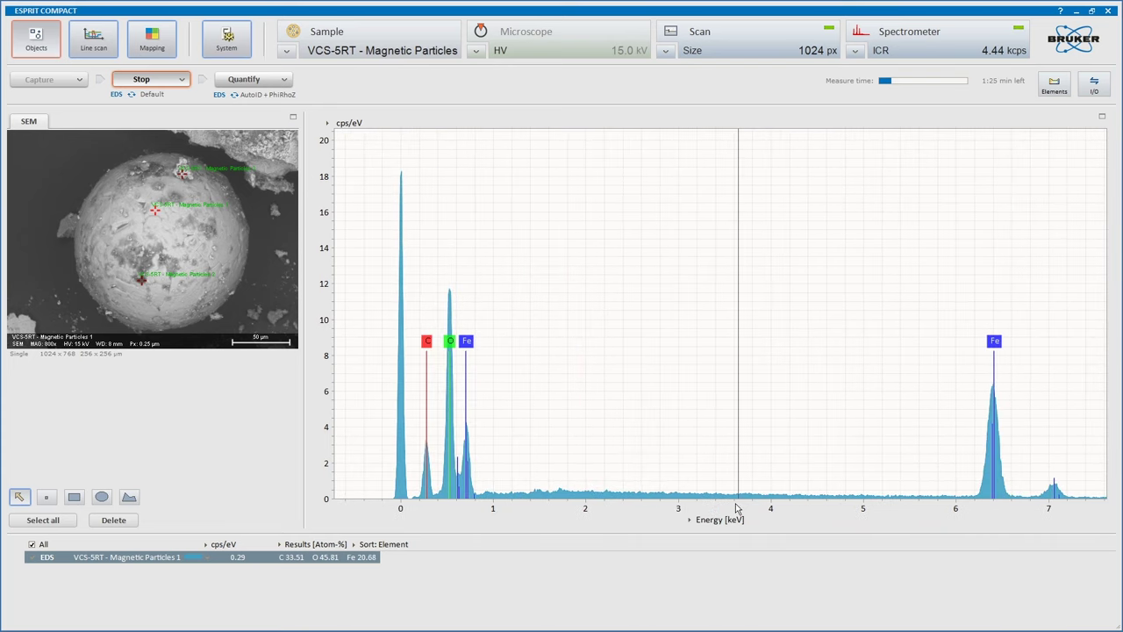
{"action": "left_click_drag", "start_coordinate": [742, 509], "coordinate": [687, 512]}
{"action": "left_click", "coordinate": [685, 507]}
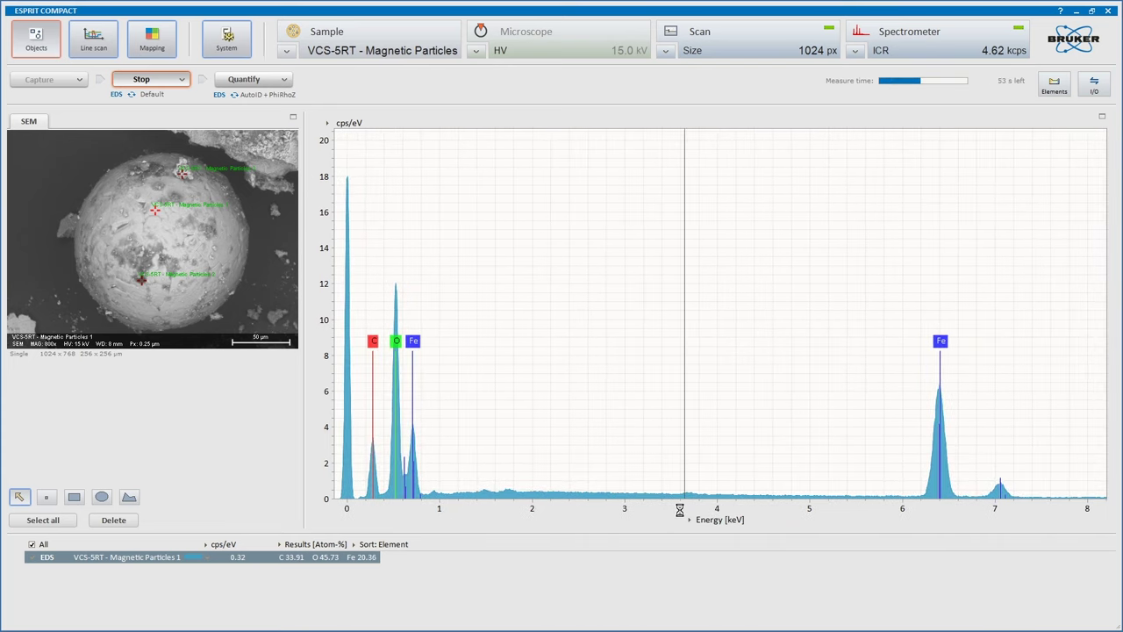
Step: Close the report for the first spectrum, then acquire and select a second EDS spectrum at the dark lower patch
{"action": "key", "text": "ctrl+r"}
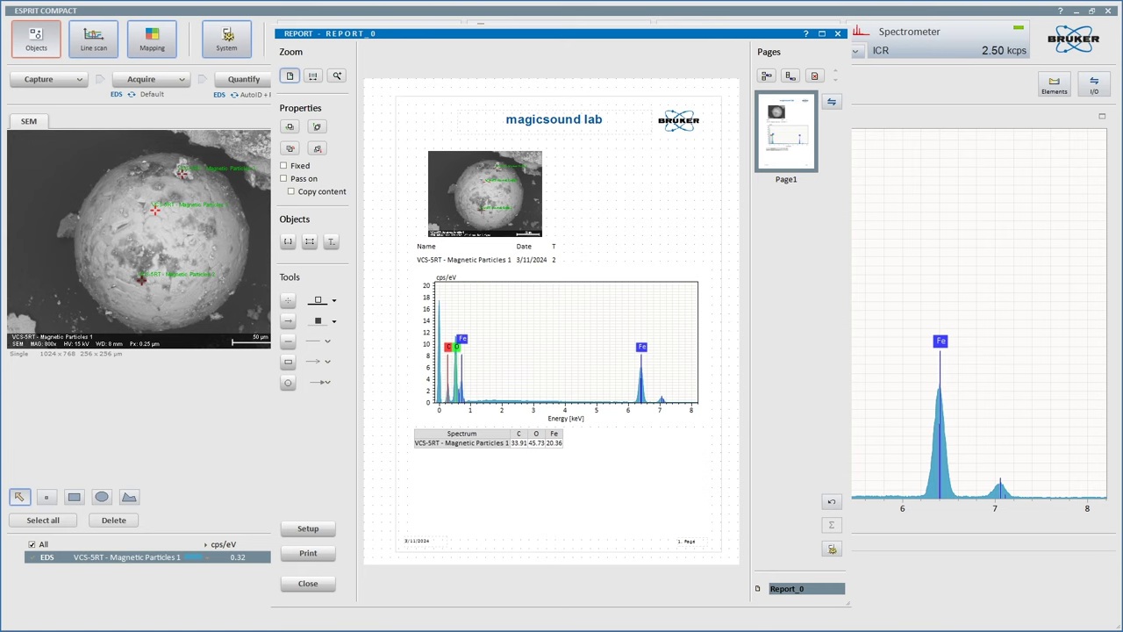
{"action": "key", "text": "Escape"}
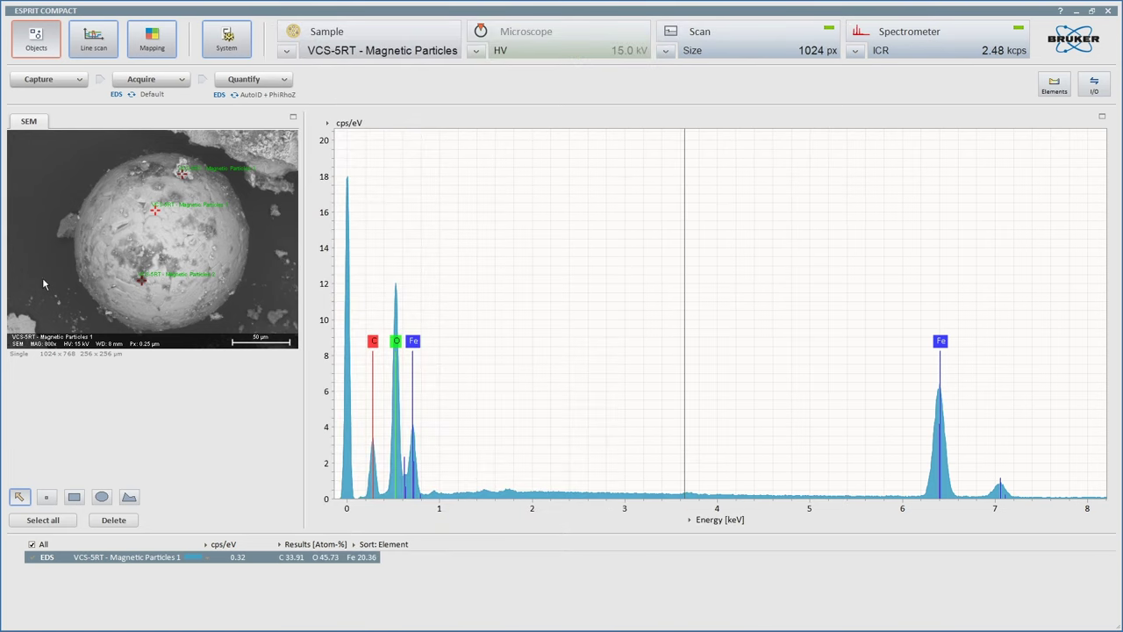
{"action": "left_click", "coordinate": [21, 499]}
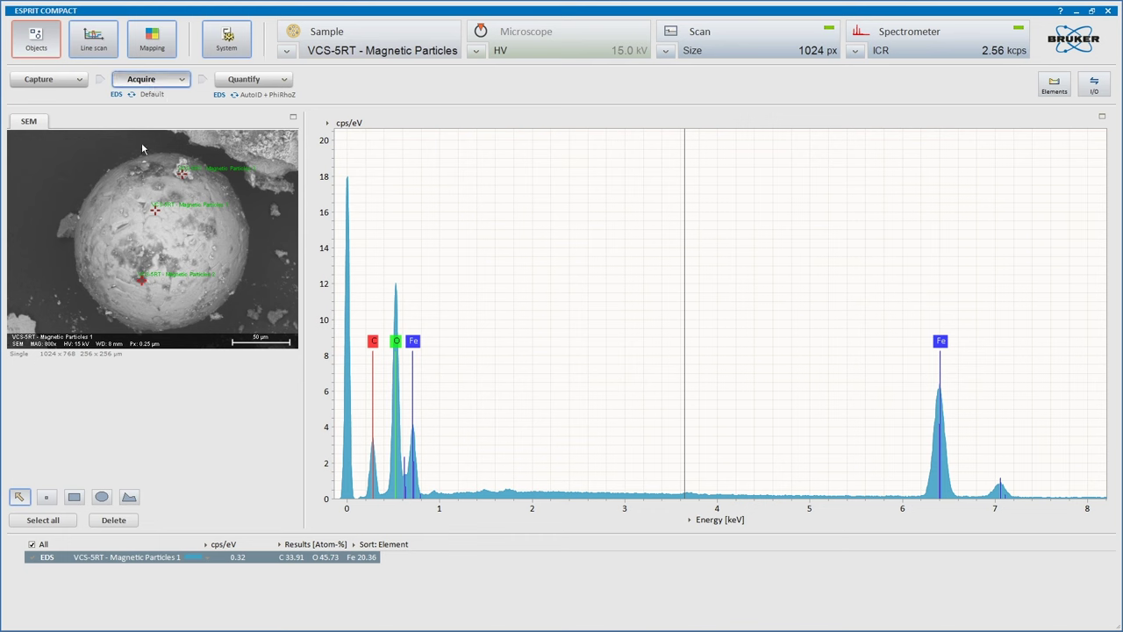
{"action": "key", "text": "Return"}
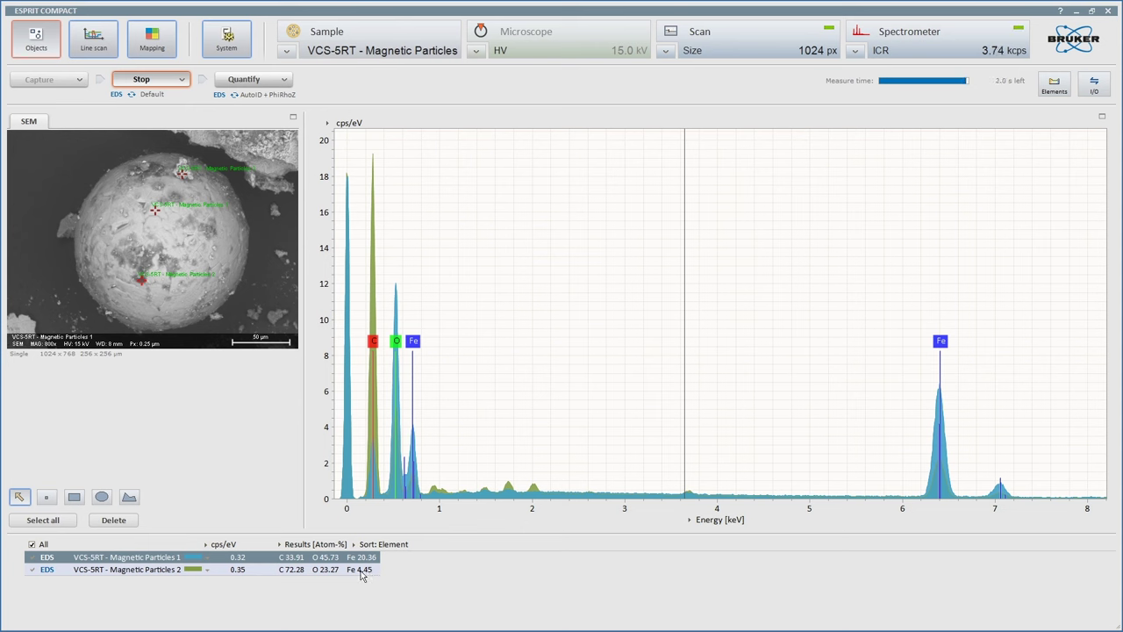
{"action": "left_click", "coordinate": [161, 571]}
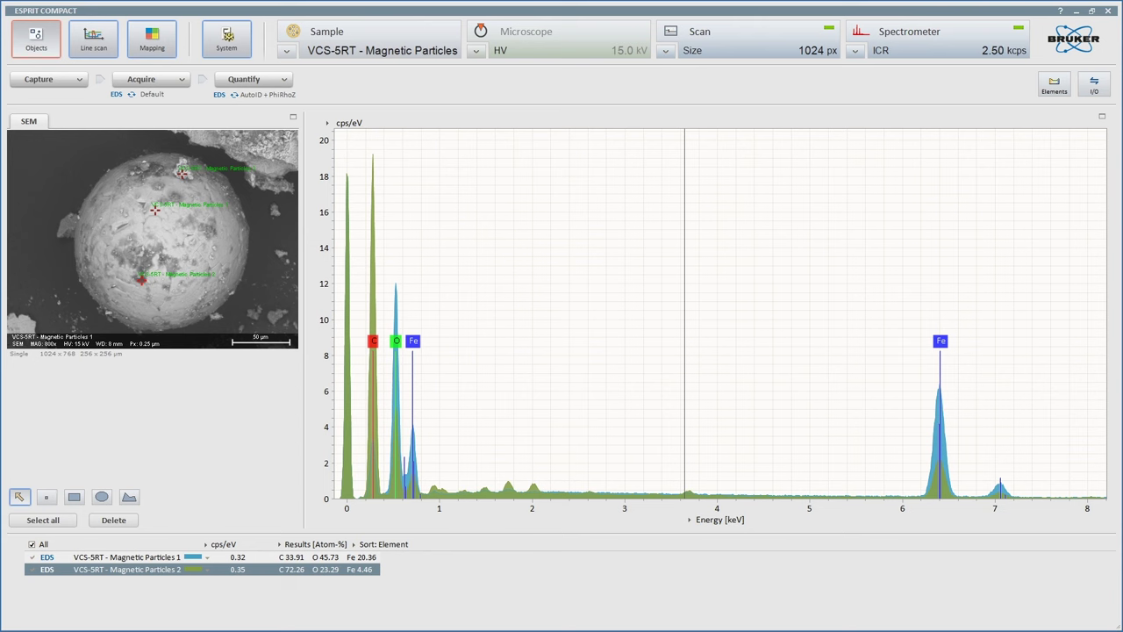
Step: Acquire a third EDS spectrum at the debris cluster on top of the sphere, using 100 s real time
{"action": "left_click", "coordinate": [185, 176]}
{"action": "left_click", "coordinate": [149, 81]}
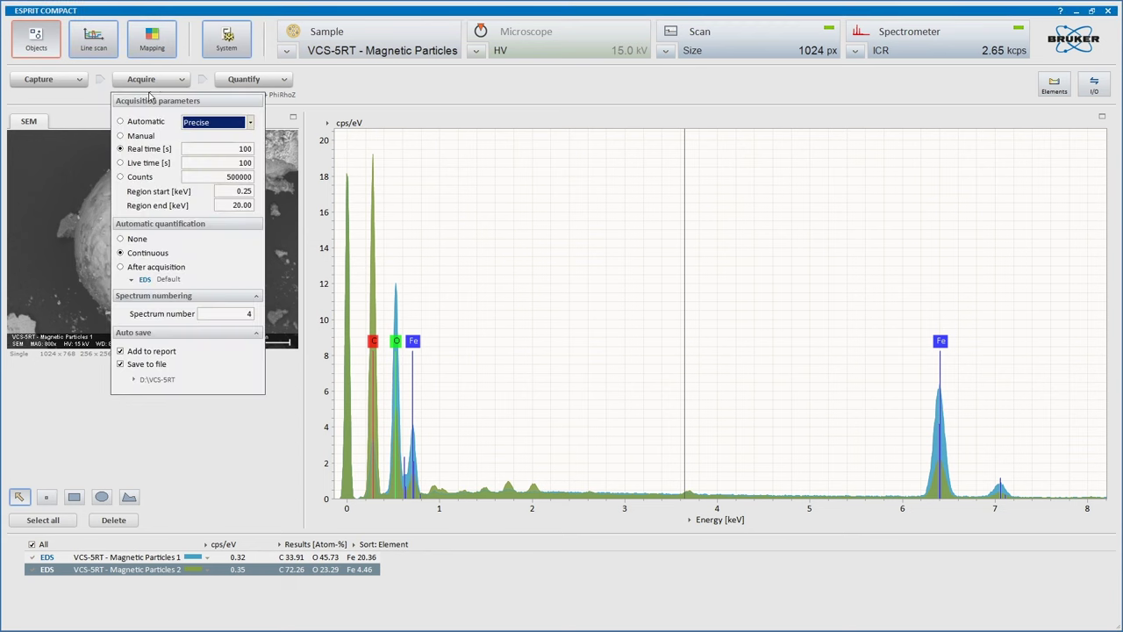
{"action": "left_click", "coordinate": [138, 82]}
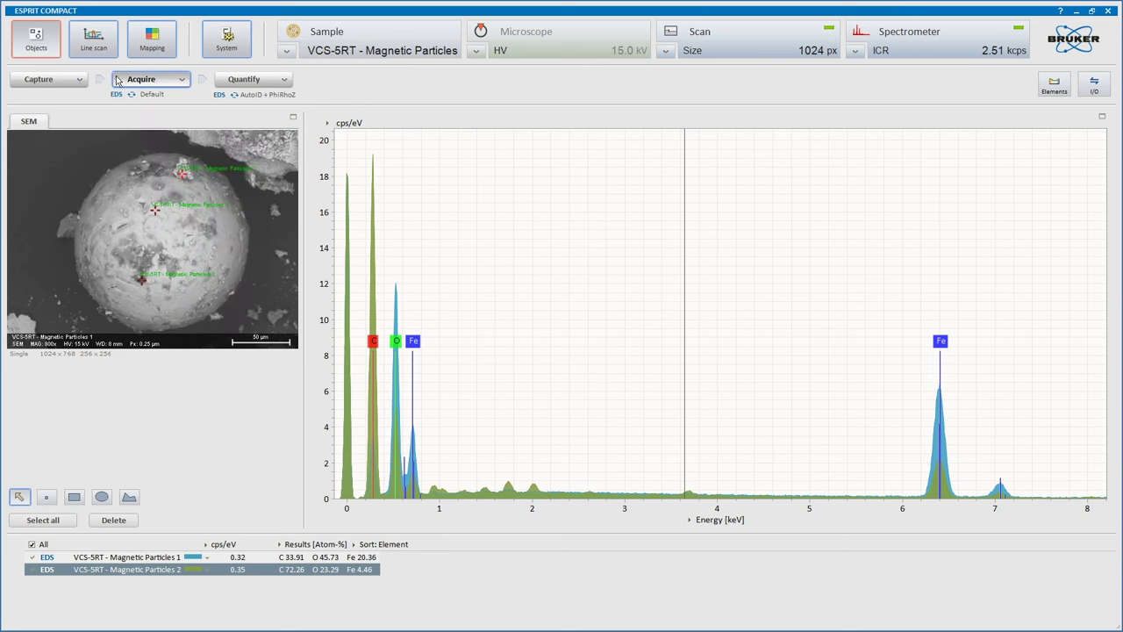
{"action": "left_click", "coordinate": [119, 80]}
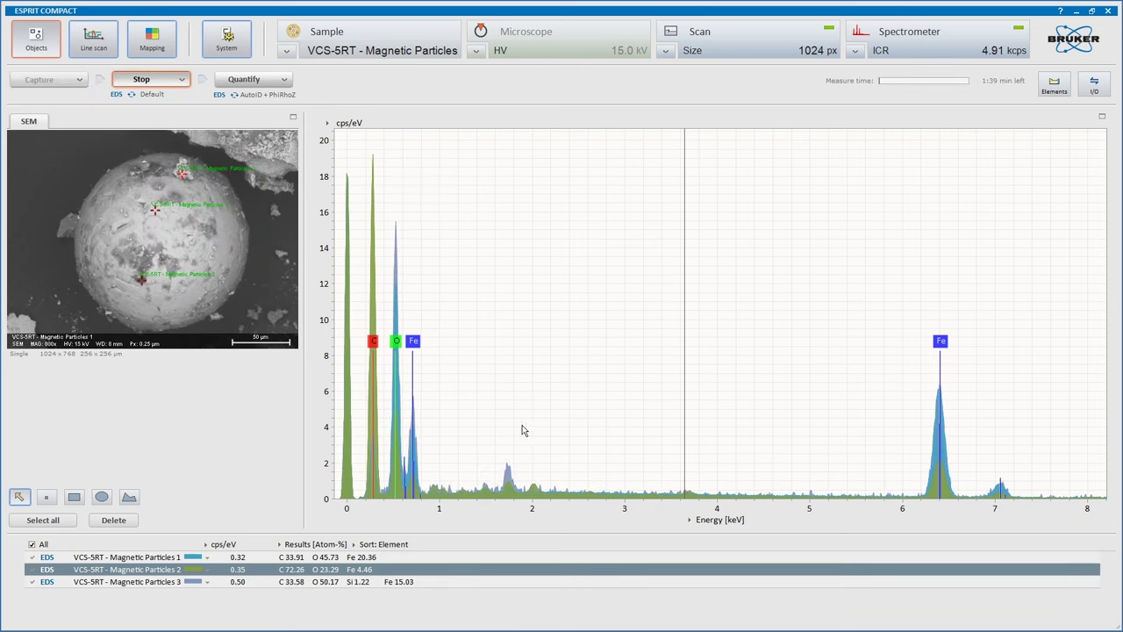
Step: Compare the third spectrum, from the debris cluster, with the first one, from the bright upper surface
{"action": "left_click", "coordinate": [140, 583]}
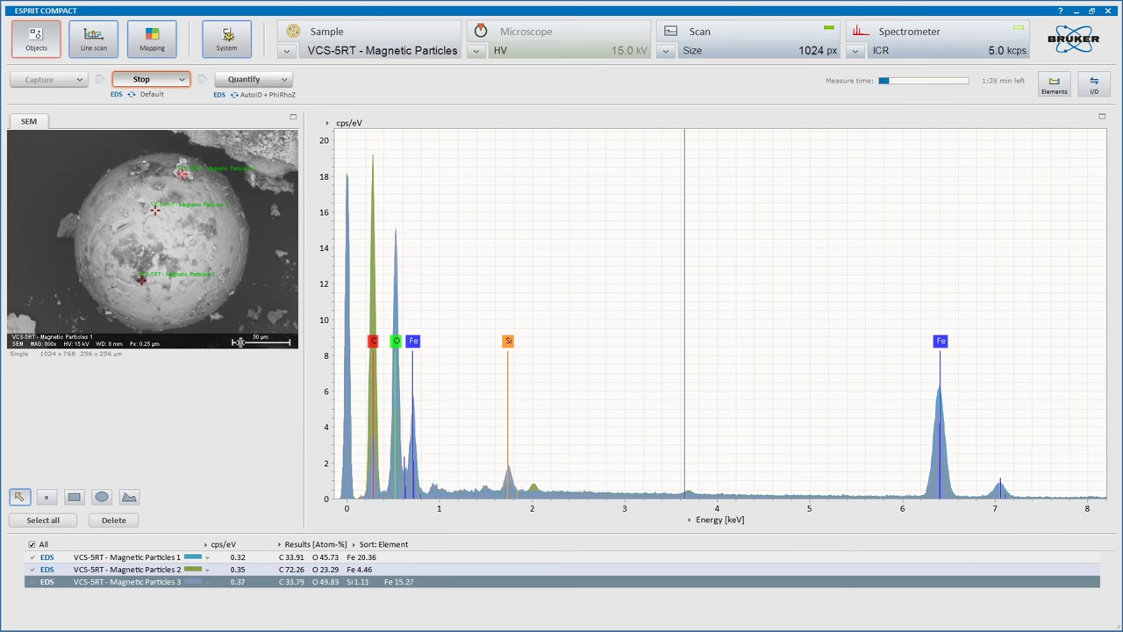
{"action": "left_click", "coordinate": [146, 559]}
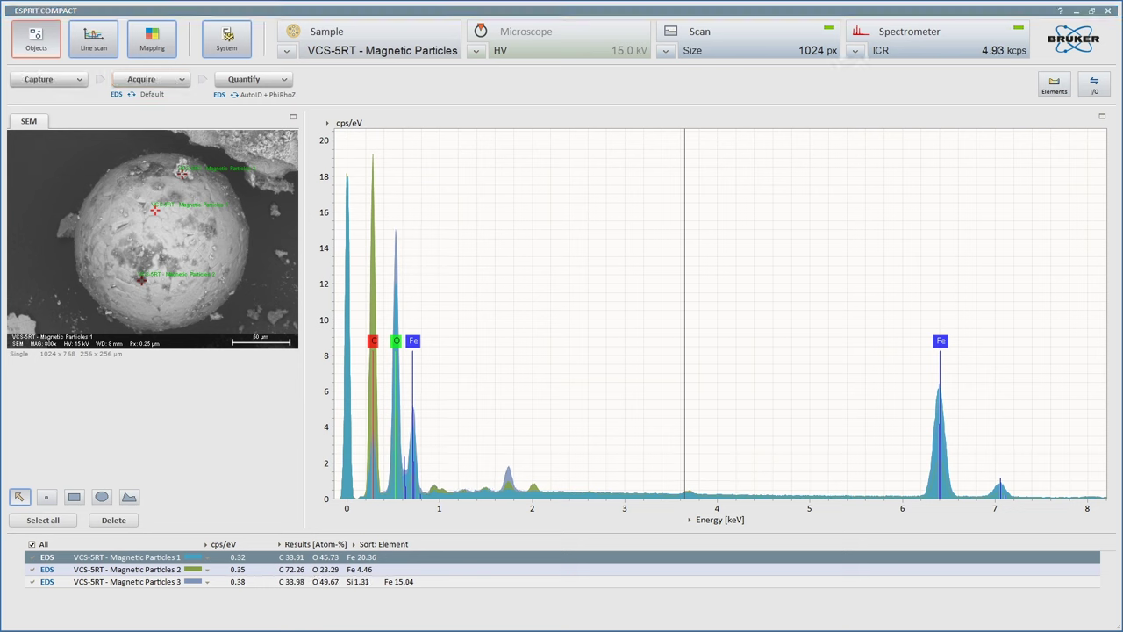
{"action": "left_click", "coordinate": [293, 587]}
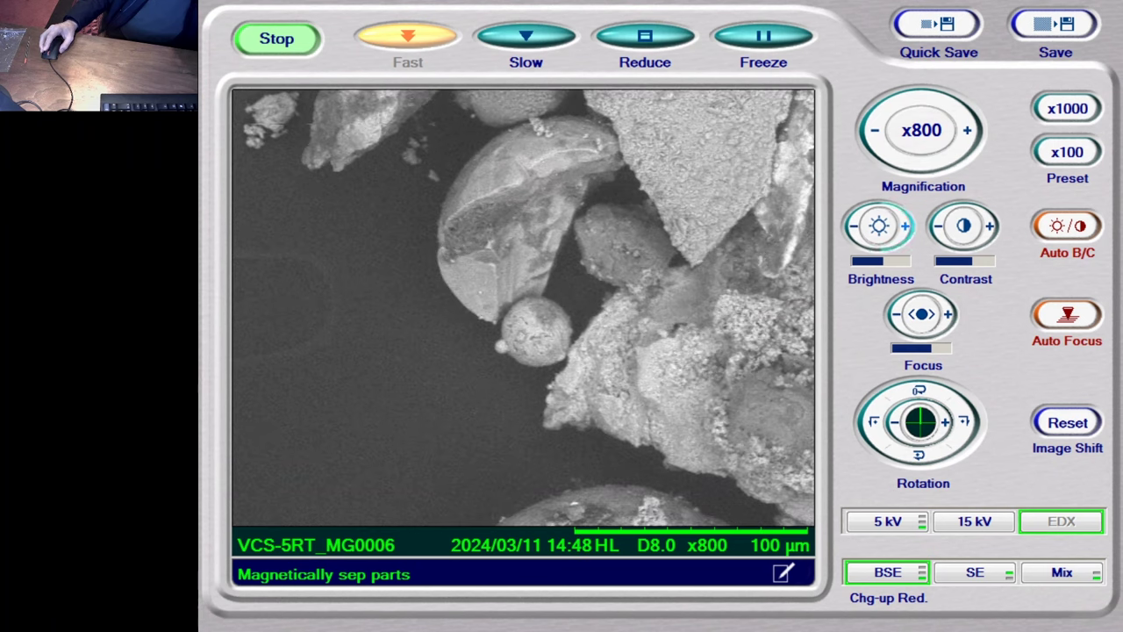
Step: In the microscope control window, raise the magnification on the small cracked sphere to x4000
{"action": "left_click", "coordinate": [967, 132]}
{"action": "left_click", "coordinate": [968, 132]}
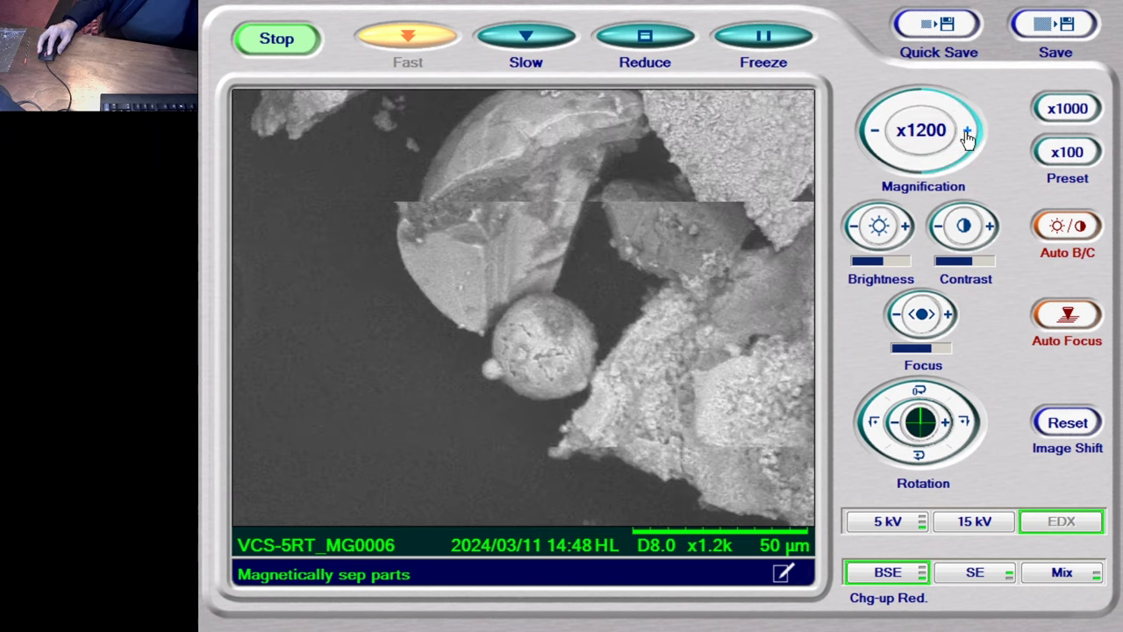
{"action": "left_click", "coordinate": [967, 132]}
{"action": "left_click", "coordinate": [968, 132]}
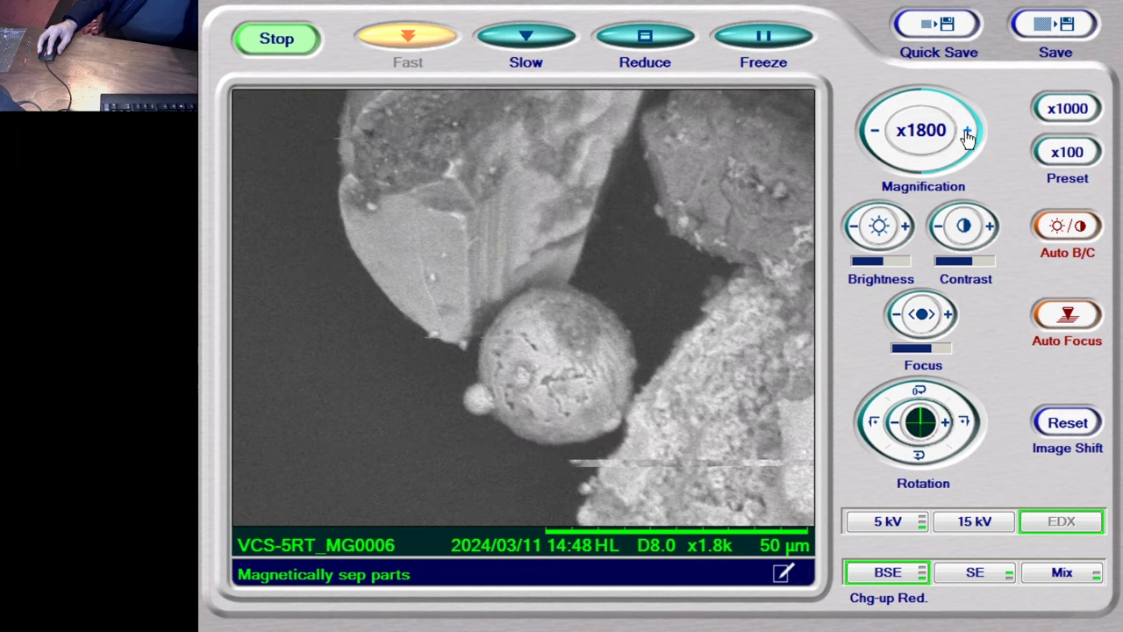
{"action": "left_click", "coordinate": [967, 131]}
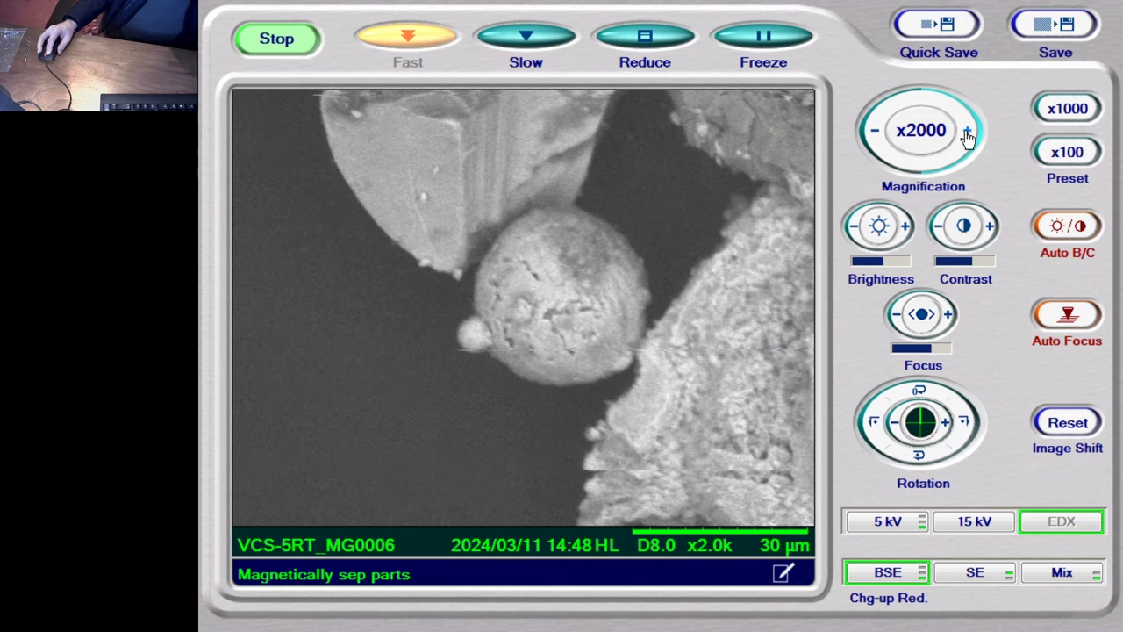
{"action": "left_click", "coordinate": [967, 131]}
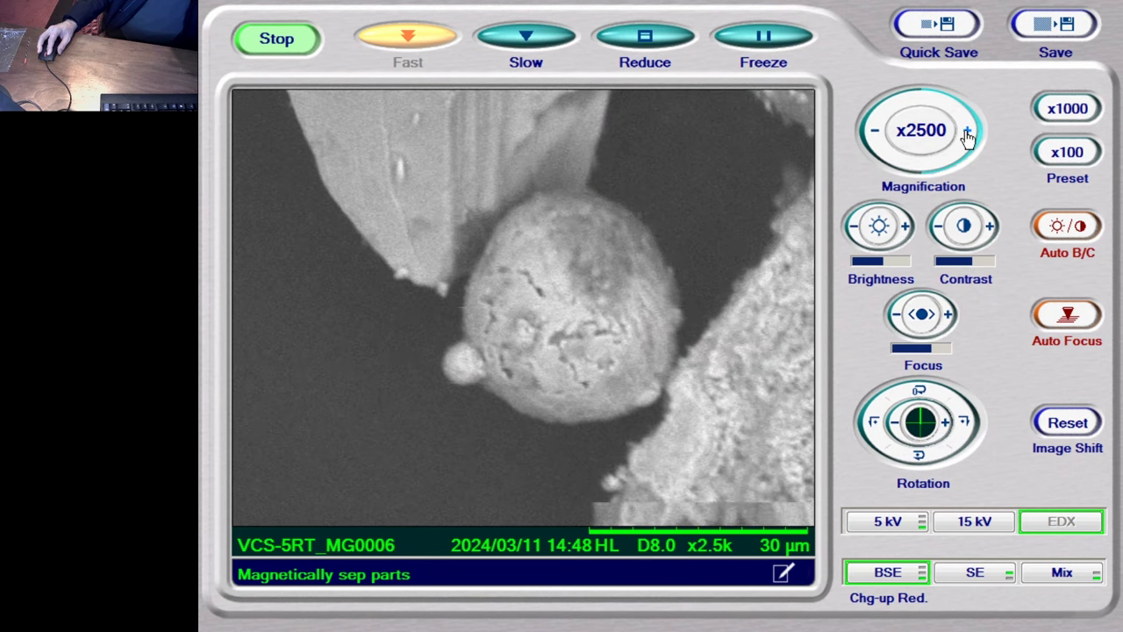
{"action": "left_click", "coordinate": [967, 131]}
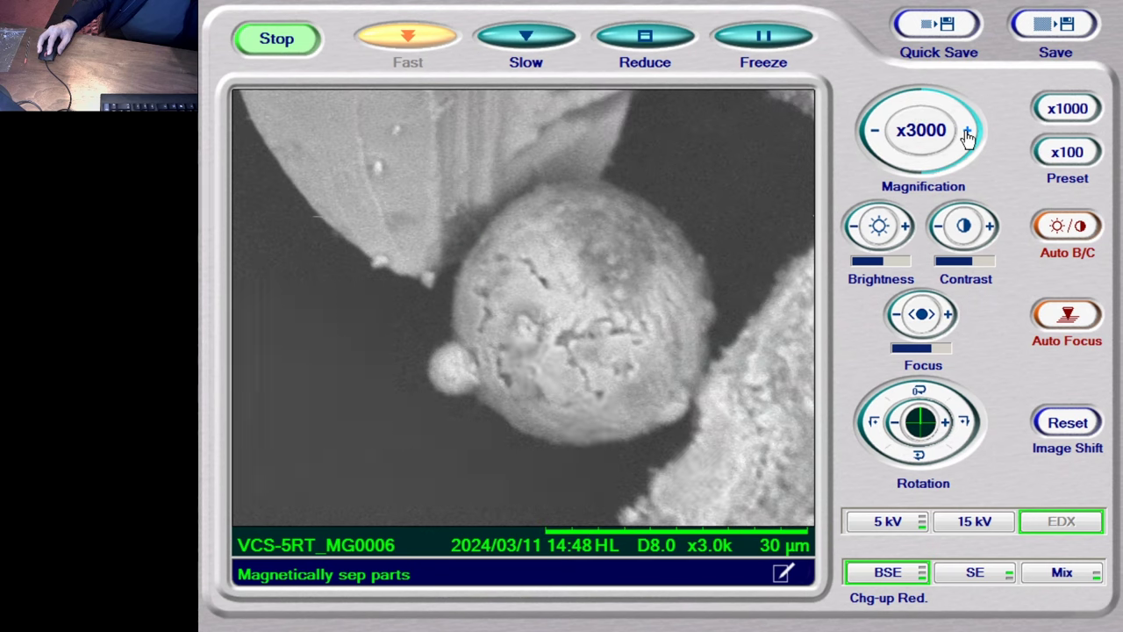
{"action": "left_click", "coordinate": [967, 131]}
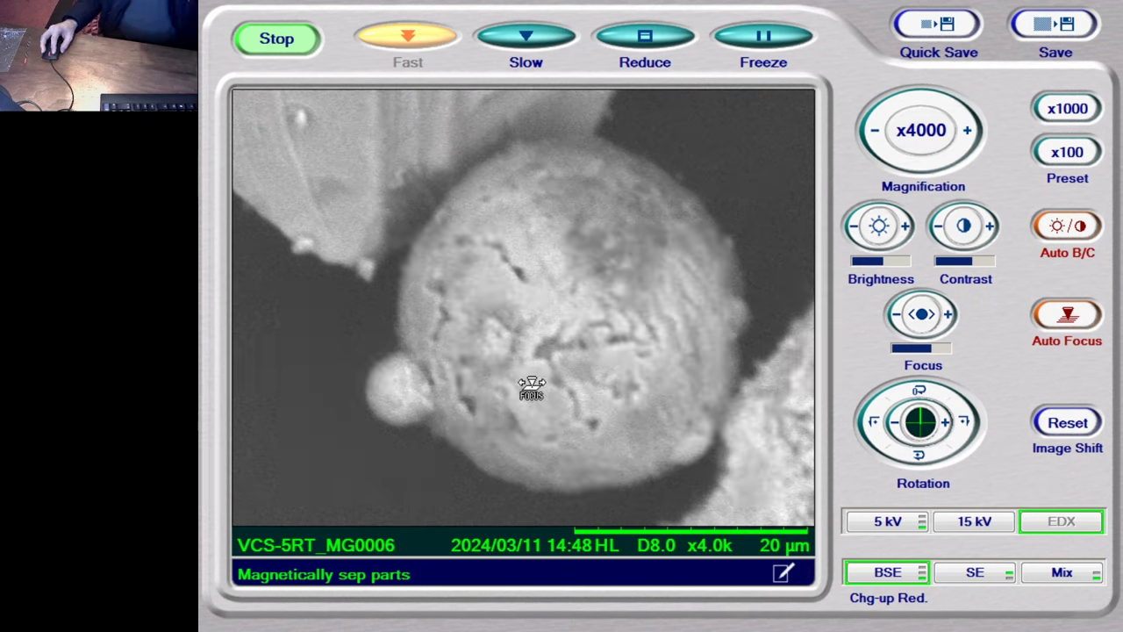
Step: Sharpen the focus on the small sphere and save the BSE image as VCS-5RT_MG0006(x4.0k) in the VCS-5RT folder
{"action": "left_click_drag", "start_coordinate": [531, 386], "coordinate": [398, 395]}
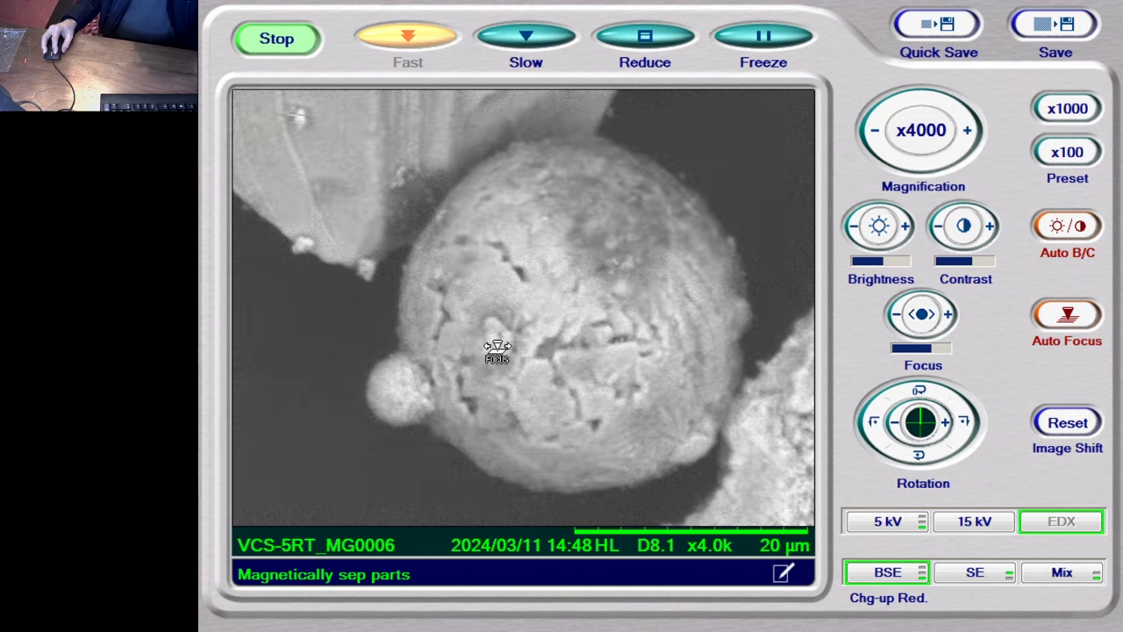
{"action": "mouse_move", "coordinate": [497, 350]}
{"action": "left_mouse_down"}
{"action": "mouse_move", "coordinate": [421, 345]}
{"action": "mouse_move", "coordinate": [479, 337]}
{"action": "left_mouse_up"}
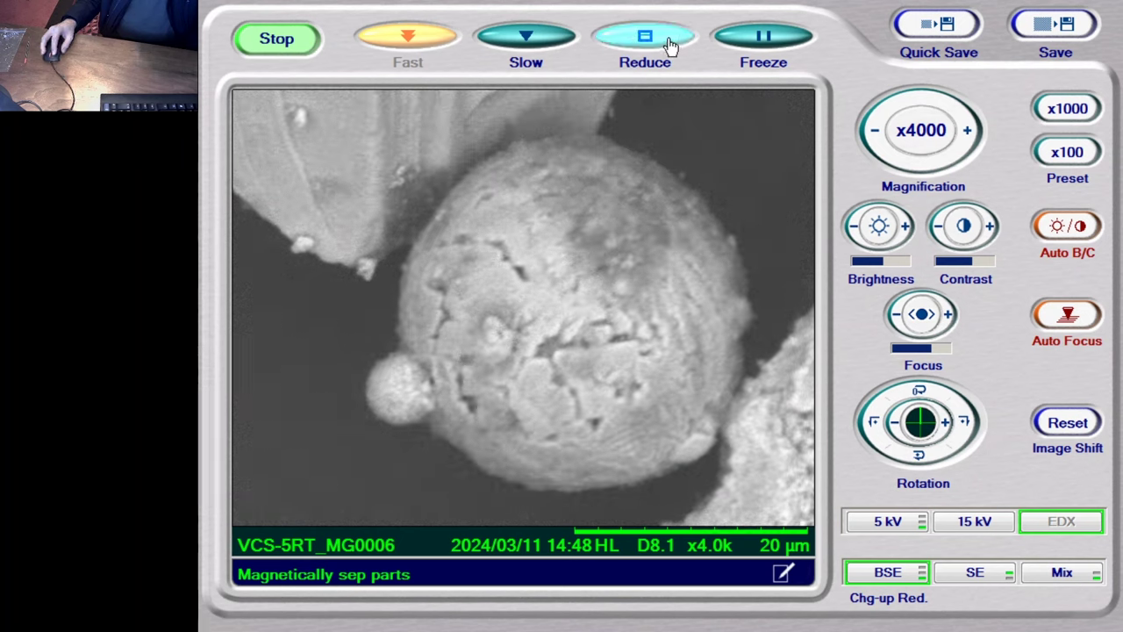
{"action": "left_click", "coordinate": [1071, 24]}
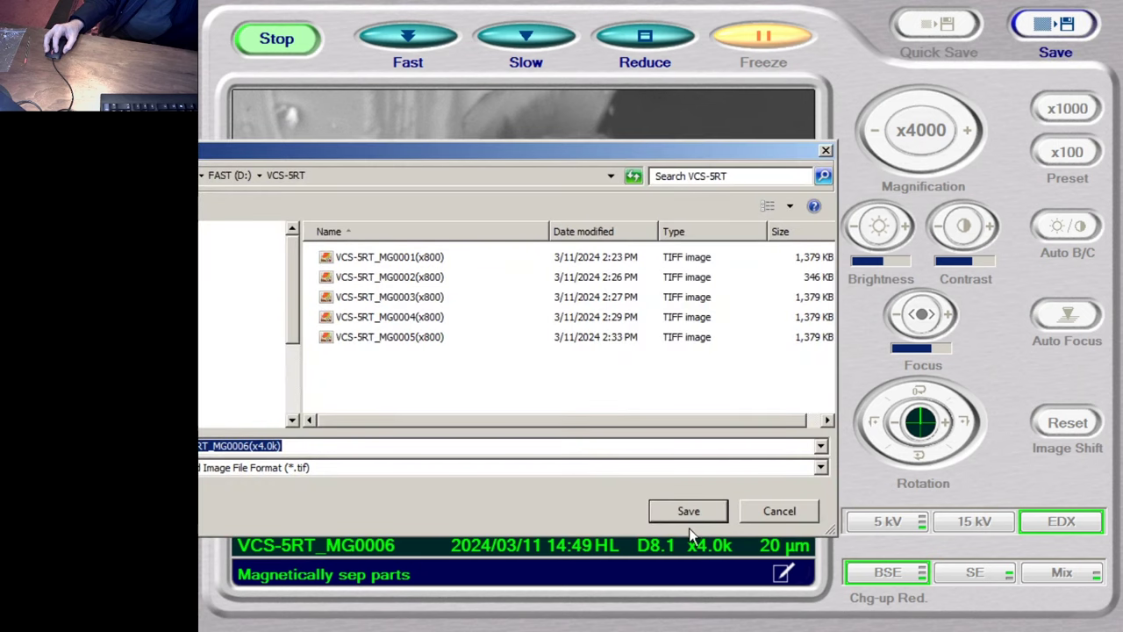
{"action": "left_click", "coordinate": [703, 514]}
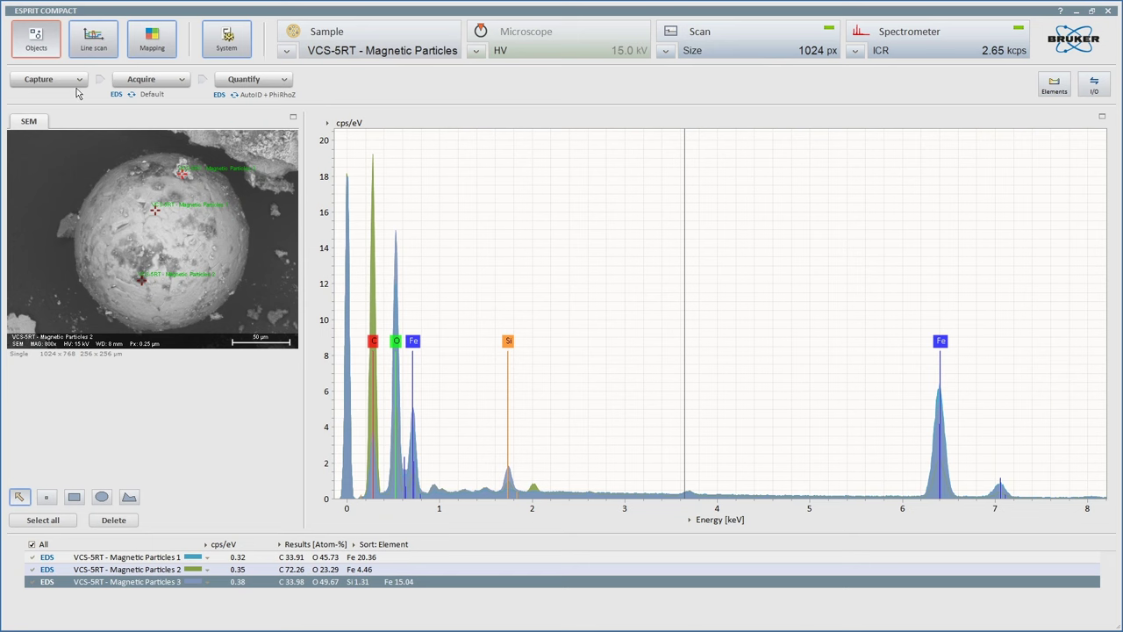
Step: Capture the x4000 view of the small cracked sphere in ESPRIT Compact and delete the three EDS spectra of the previous sphere
{"action": "left_click", "coordinate": [68, 81]}
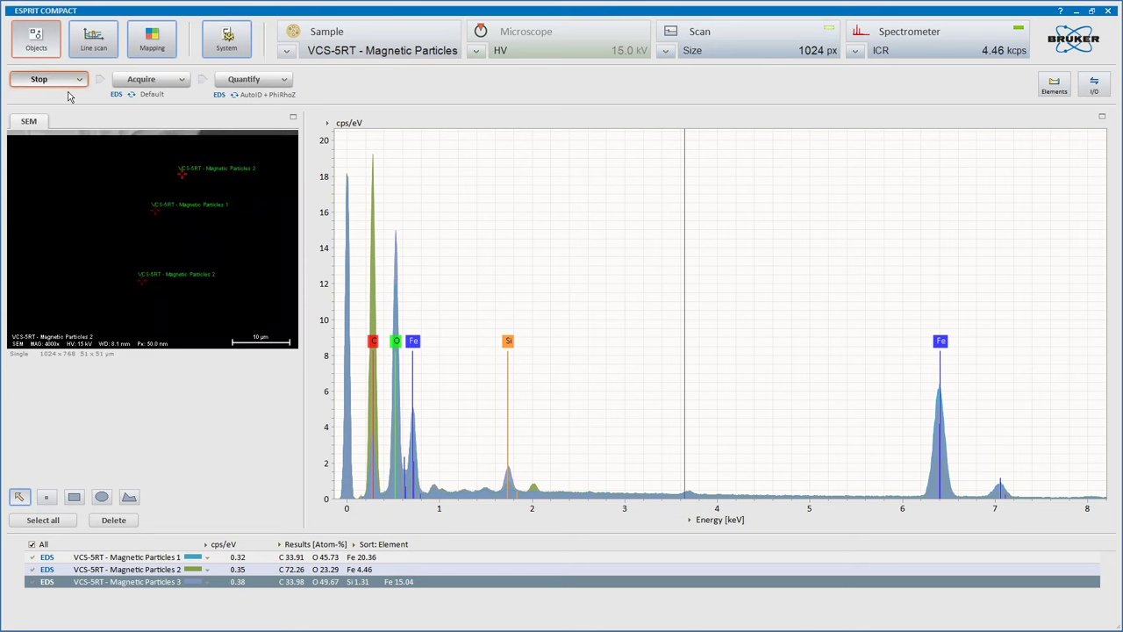
{"action": "left_click", "coordinate": [93, 558], "text": "shift"}
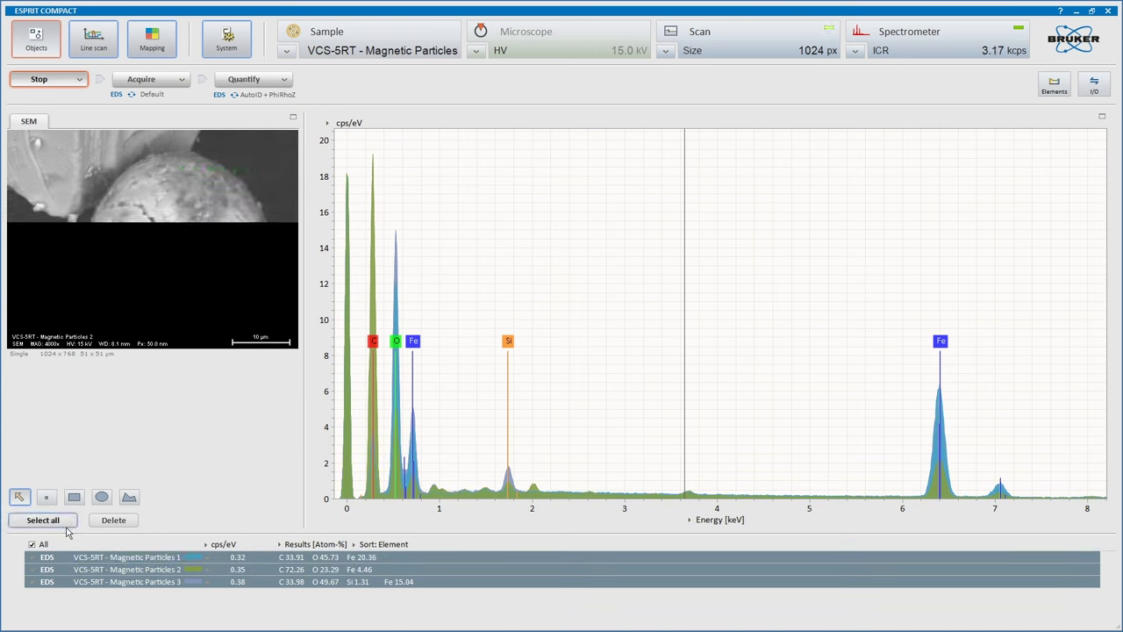
{"action": "right_click", "coordinate": [99, 583]}
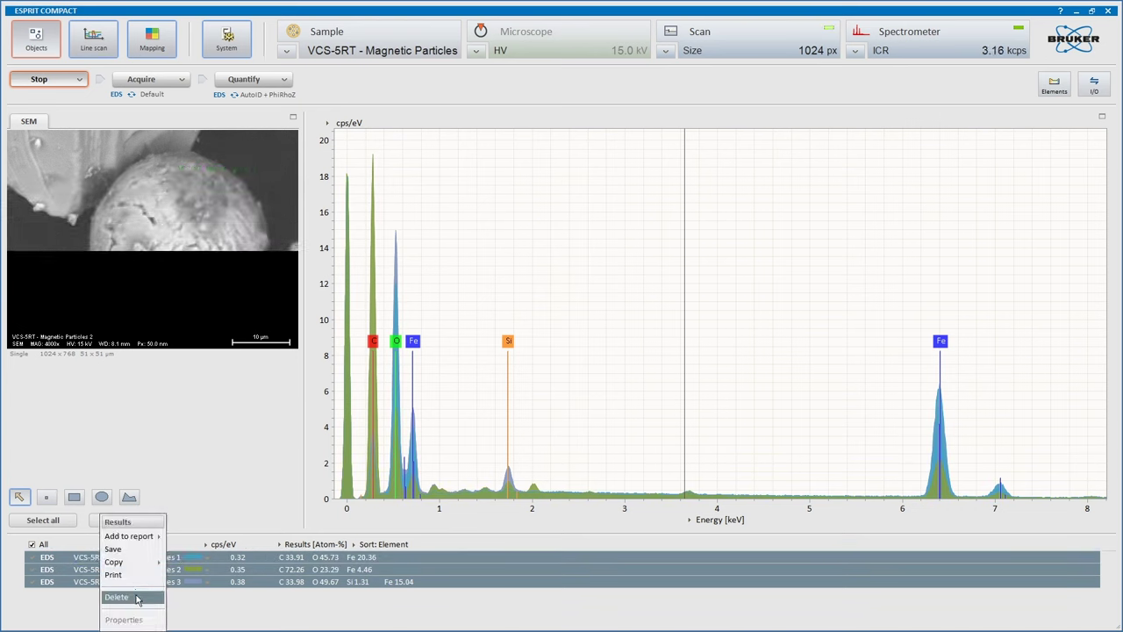
{"action": "left_click", "coordinate": [143, 598]}
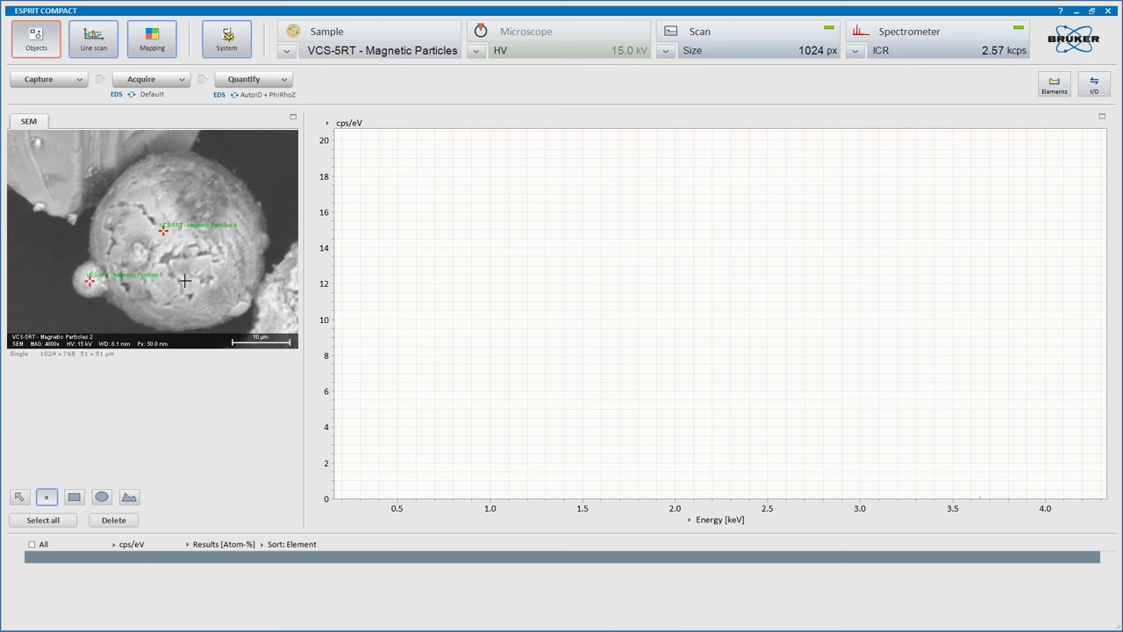
{"action": "left_click", "coordinate": [27, 501]}
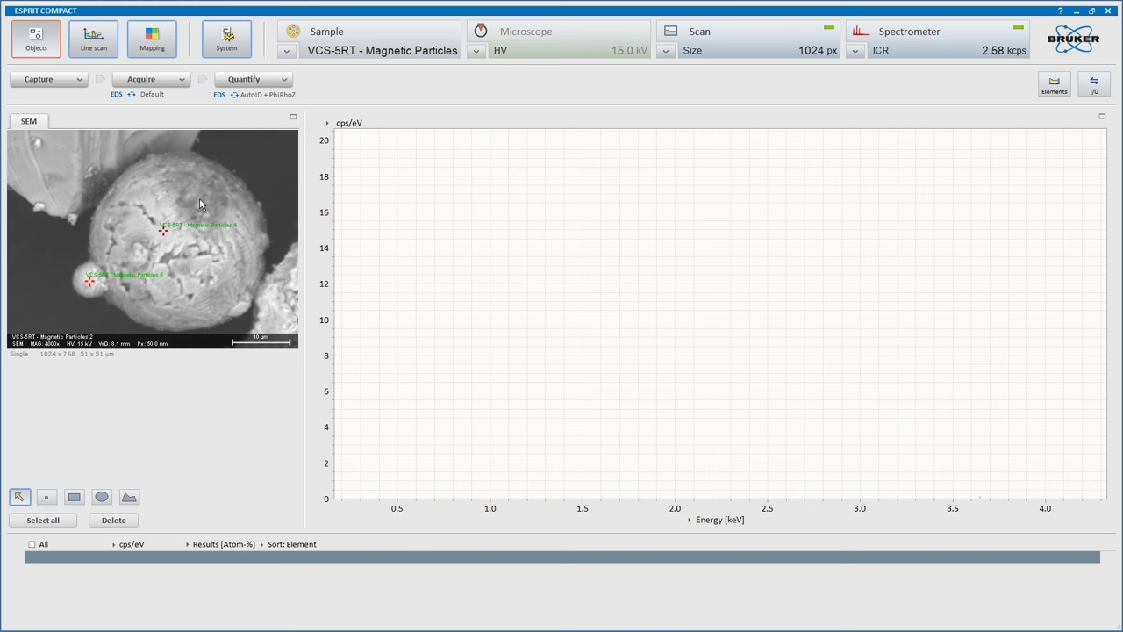
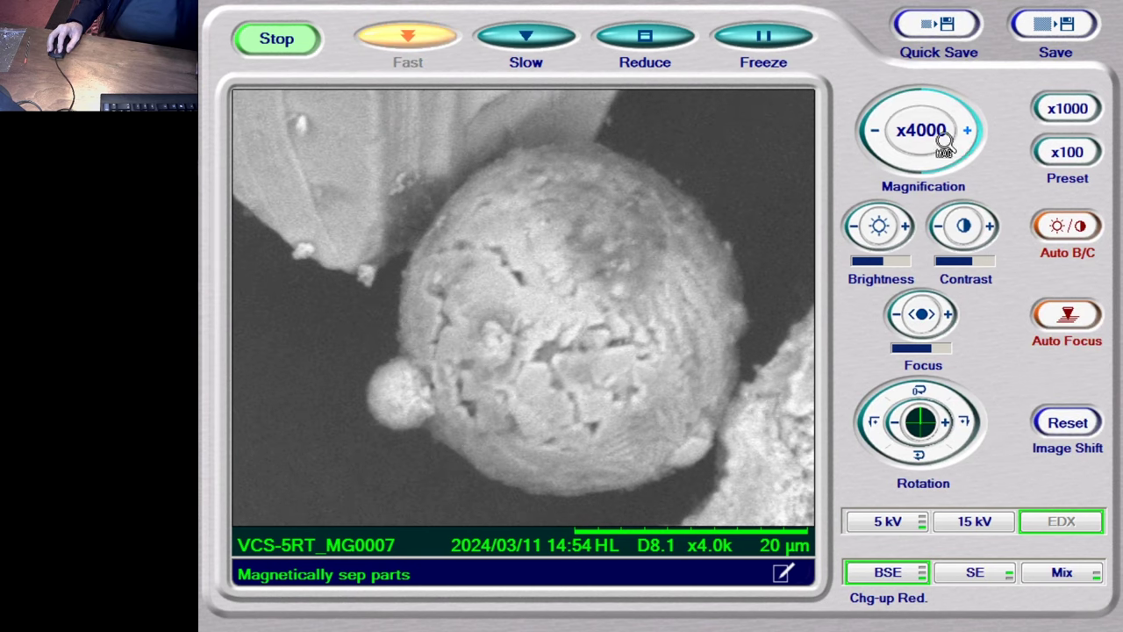
Step: In the microscope control window, lower the magnification to x300 to look for another group of spheres
{"action": "left_click", "coordinate": [880, 141]}
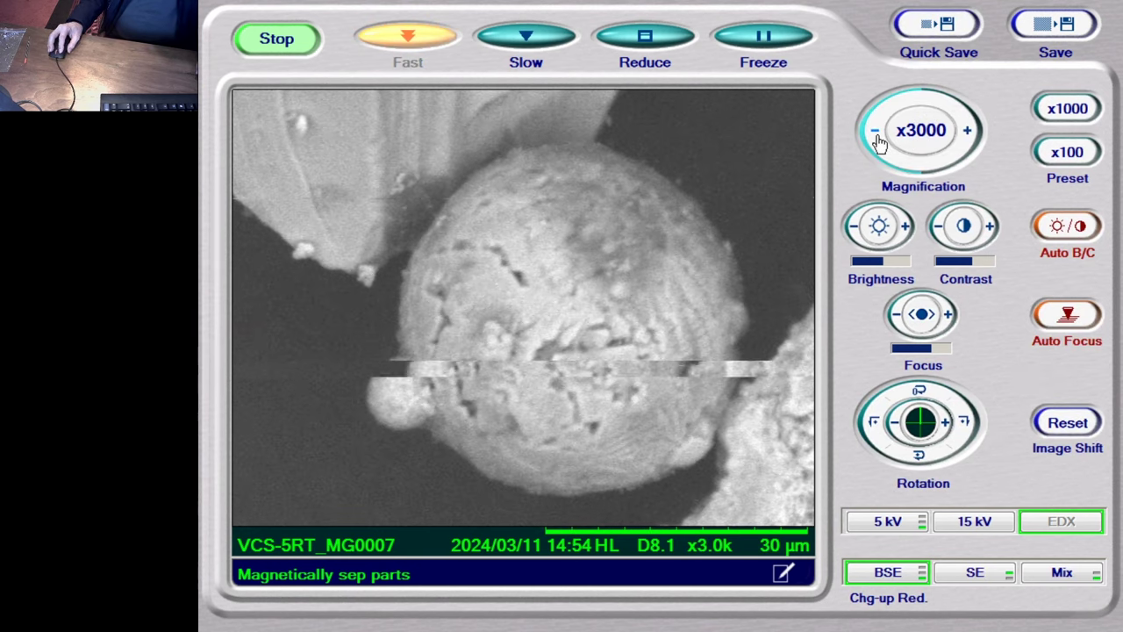
{"action": "left_click", "coordinate": [880, 141]}
{"action": "left_click", "coordinate": [880, 140]}
{"action": "left_click", "coordinate": [880, 141]}
{"action": "left_click", "coordinate": [879, 140]}
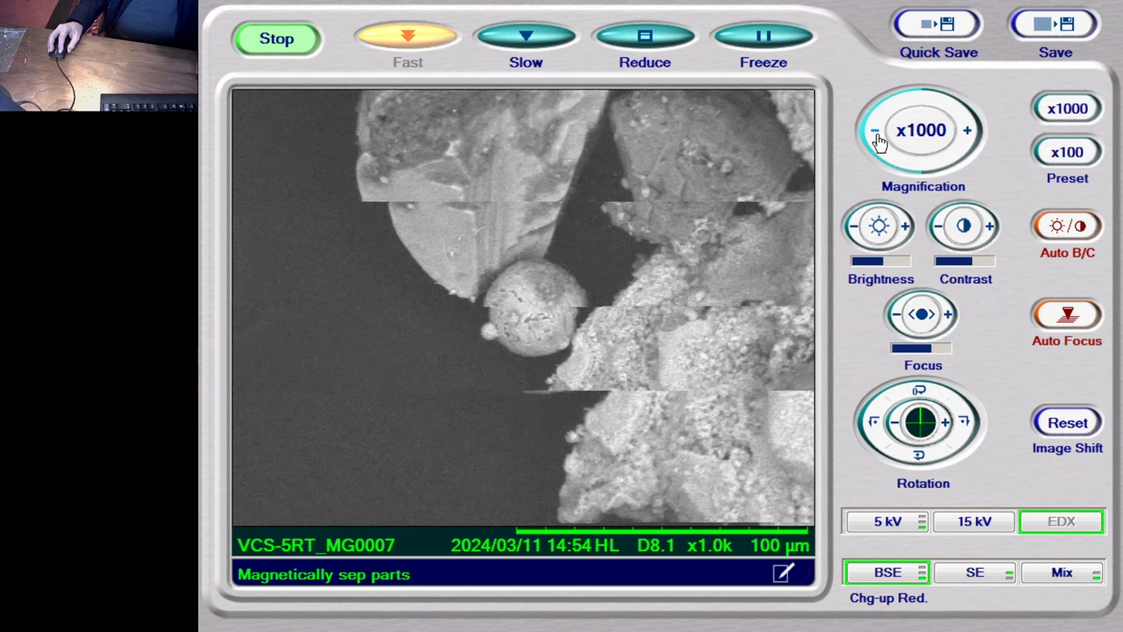
{"action": "left_click", "coordinate": [879, 141]}
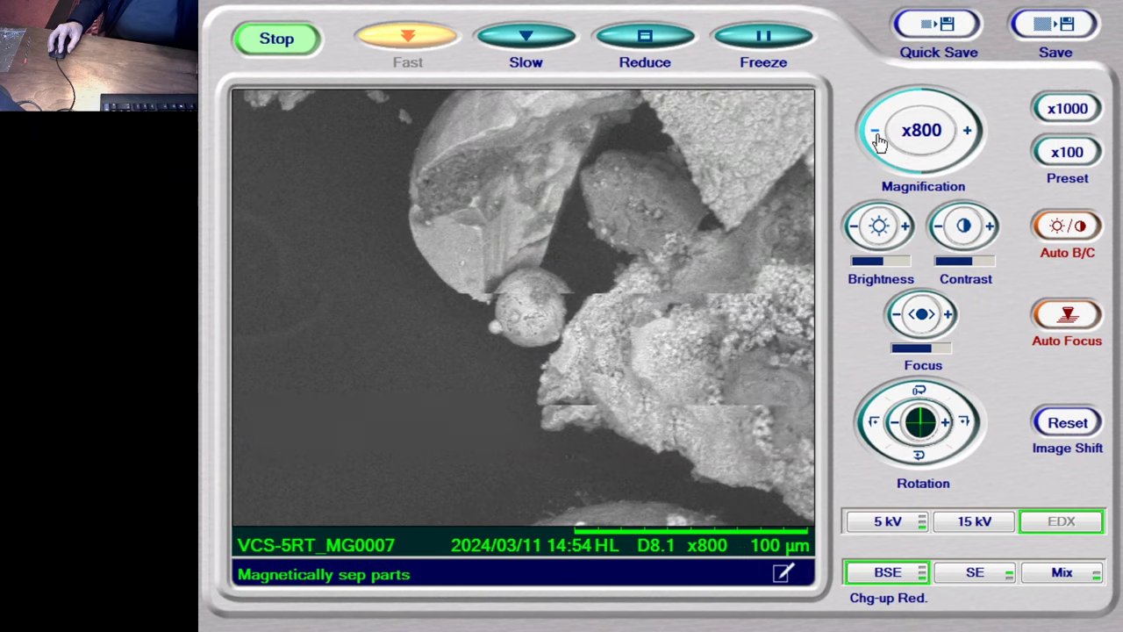
{"action": "left_click", "coordinate": [880, 140]}
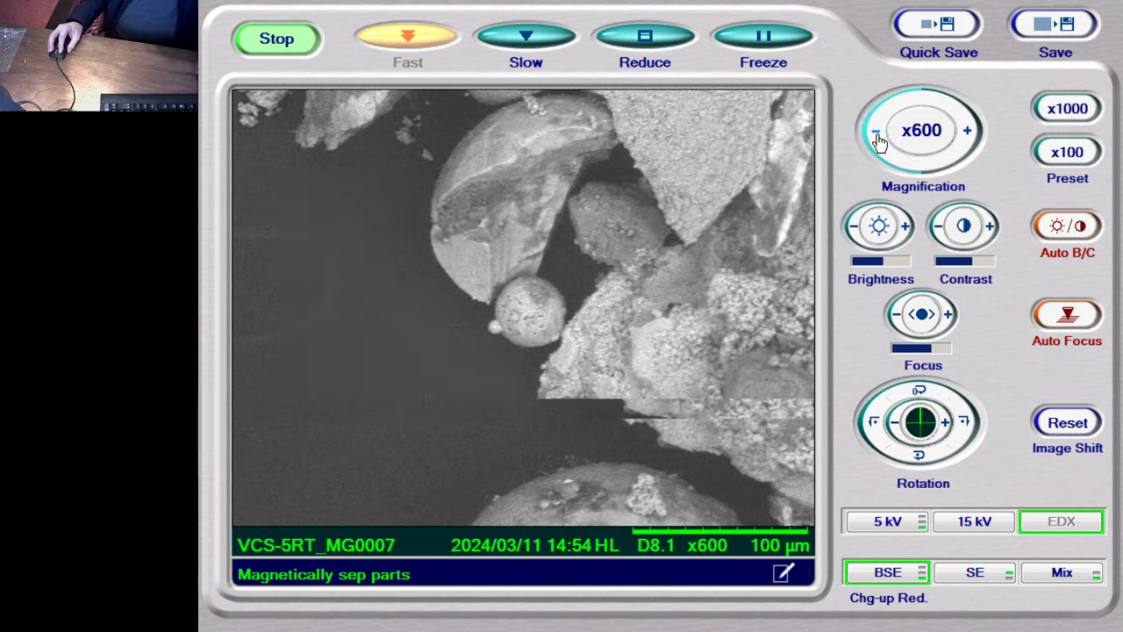
{"action": "left_click", "coordinate": [880, 141]}
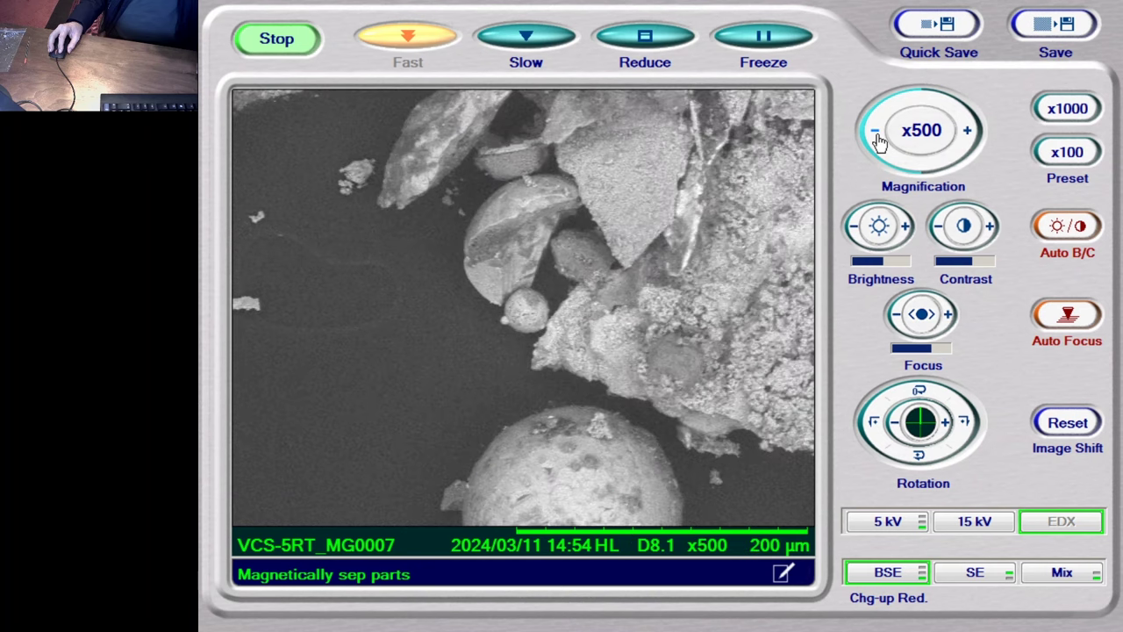
{"action": "left_click", "coordinate": [880, 141]}
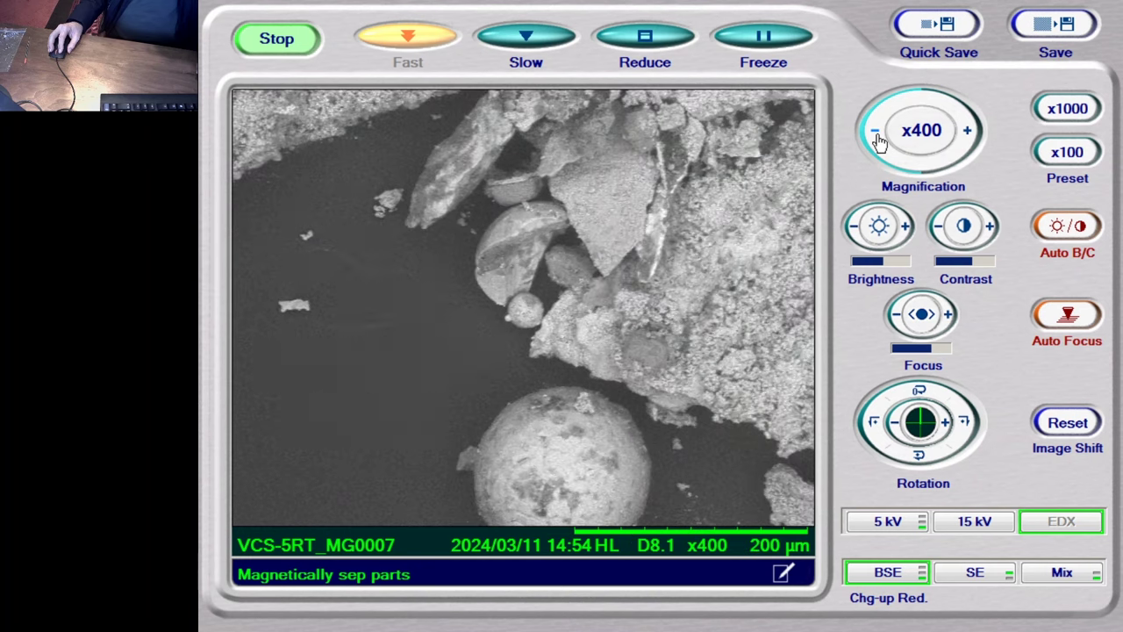
{"action": "left_click", "coordinate": [880, 140]}
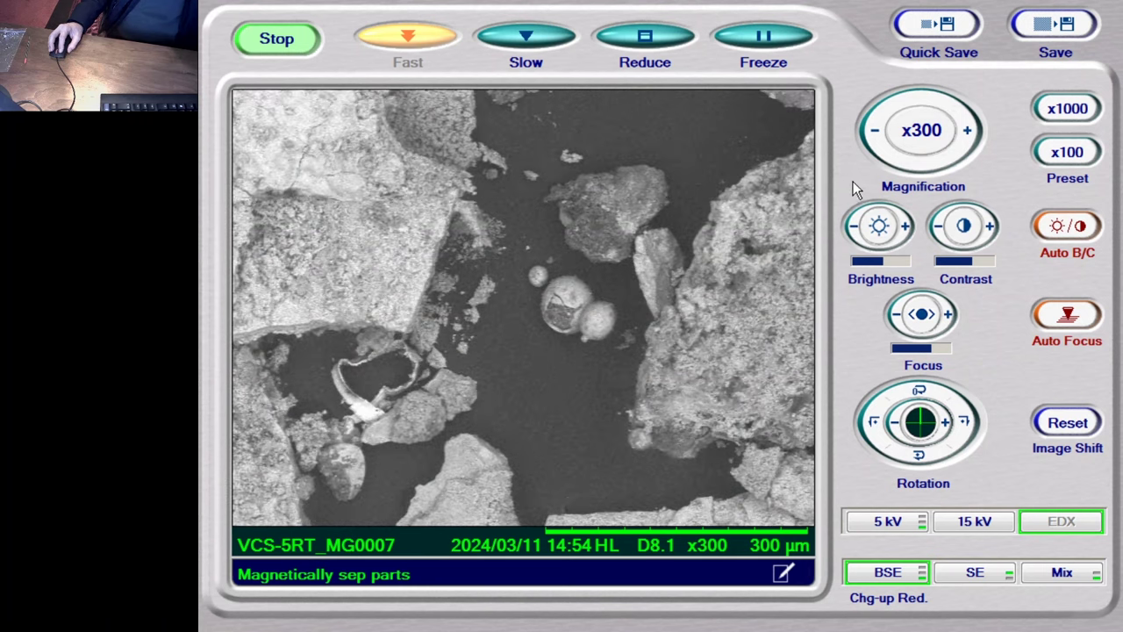
Step: Raise the magnification to x1800 on the cluster containing the broken hollow sphere
{"action": "left_click", "coordinate": [971, 134]}
{"action": "left_click", "coordinate": [972, 135]}
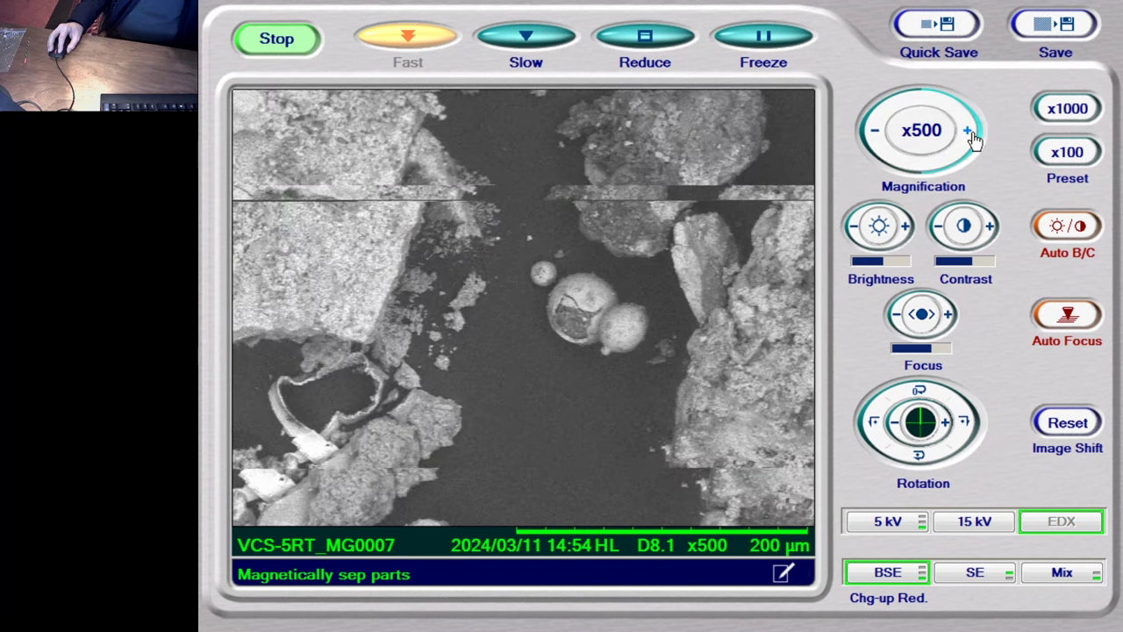
{"action": "left_click", "coordinate": [972, 135]}
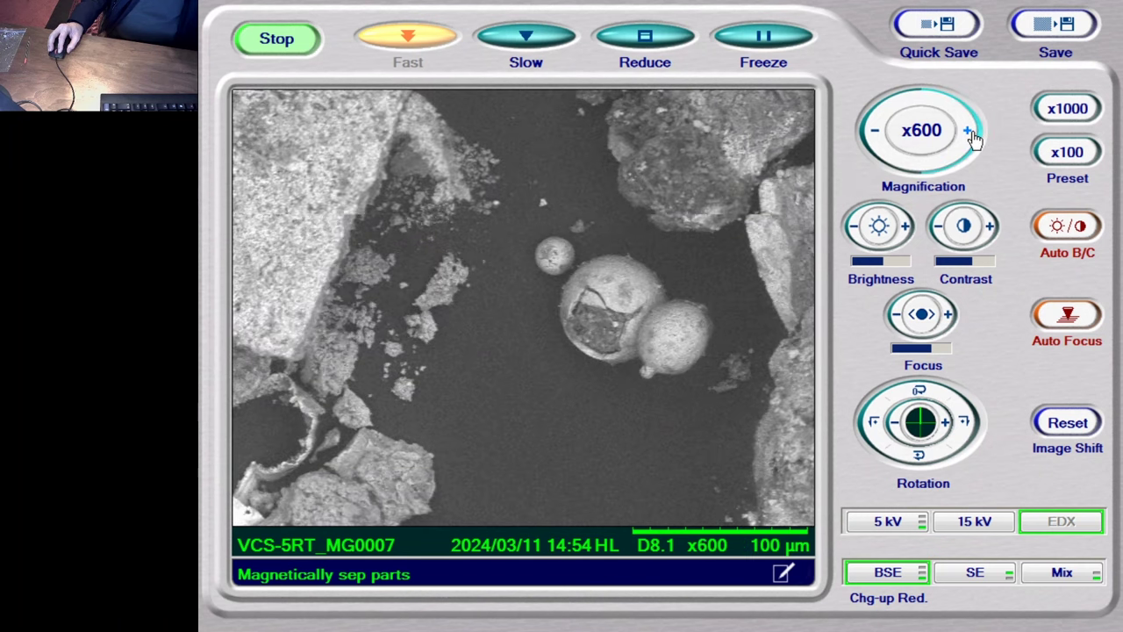
{"action": "left_click", "coordinate": [971, 134]}
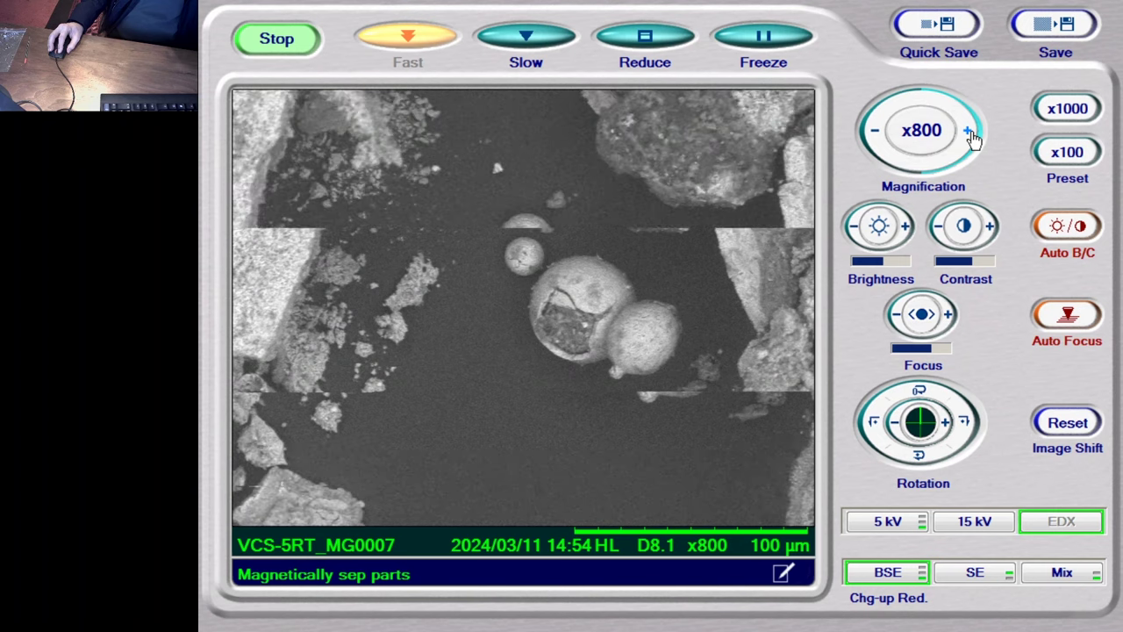
{"action": "left_click", "coordinate": [972, 134]}
{"action": "left_click", "coordinate": [972, 135]}
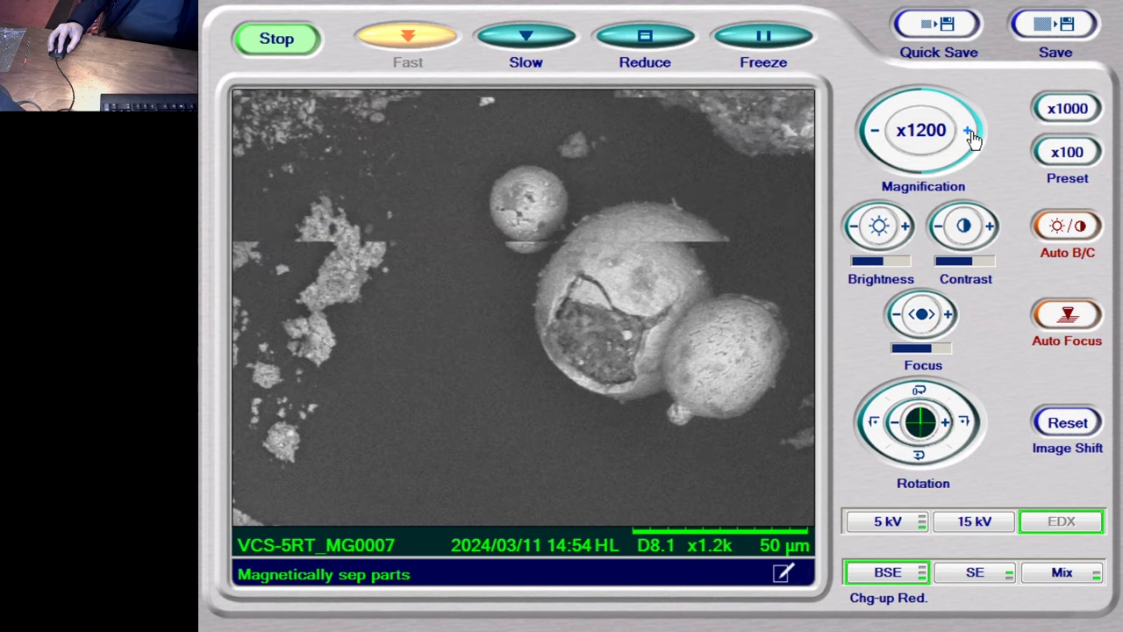
{"action": "left_click", "coordinate": [972, 134]}
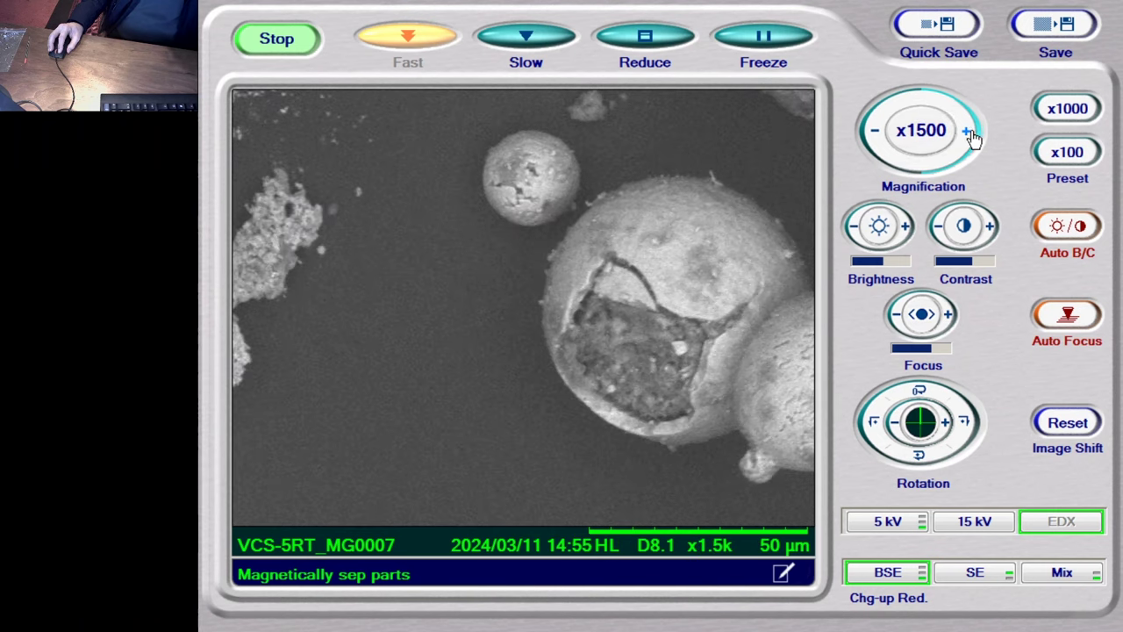
{"action": "left_click", "coordinate": [972, 135]}
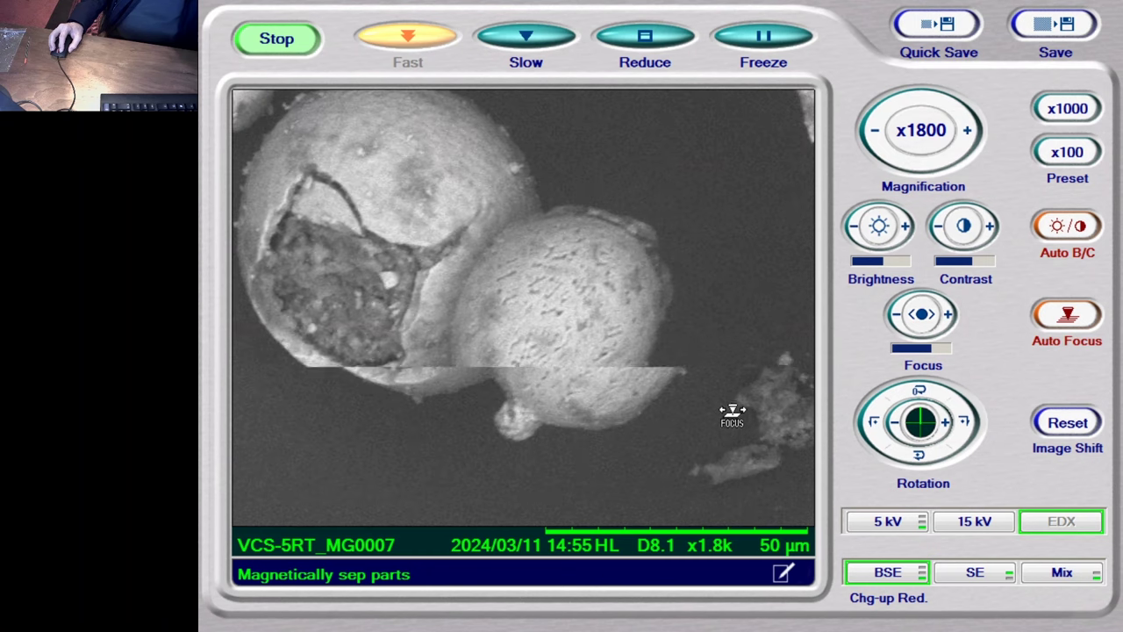
Step: At x5000 on the pitted sphere beside the broken one, sharpen the focus and automatically adjust brightness and contrast
{"action": "left_click", "coordinate": [968, 131]}
{"action": "left_click", "coordinate": [968, 133]}
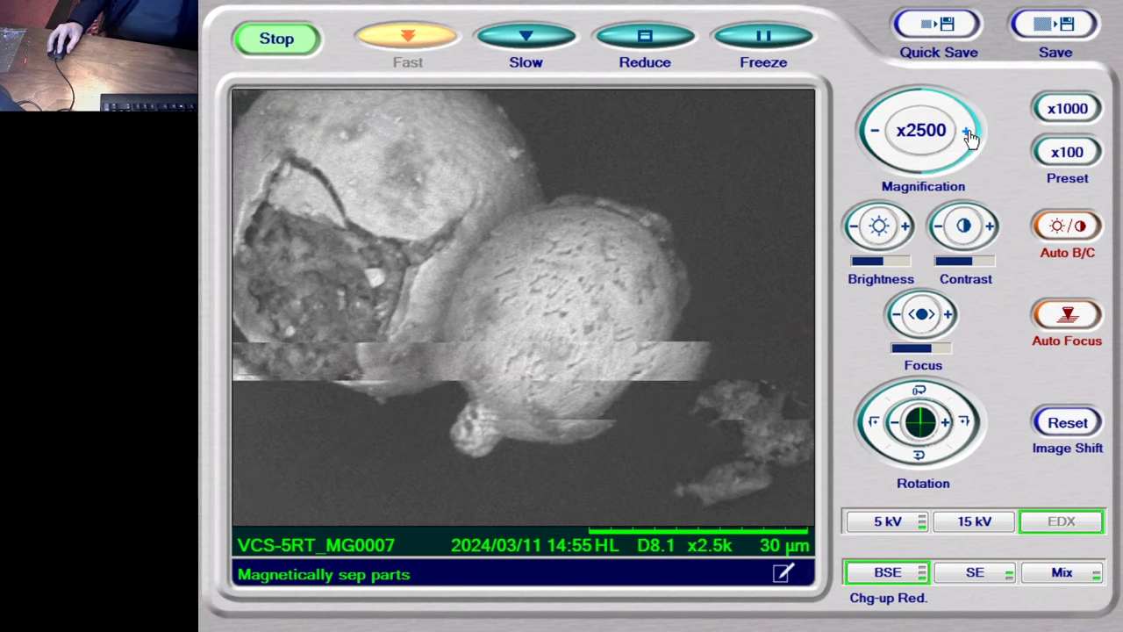
{"action": "left_click", "coordinate": [967, 133]}
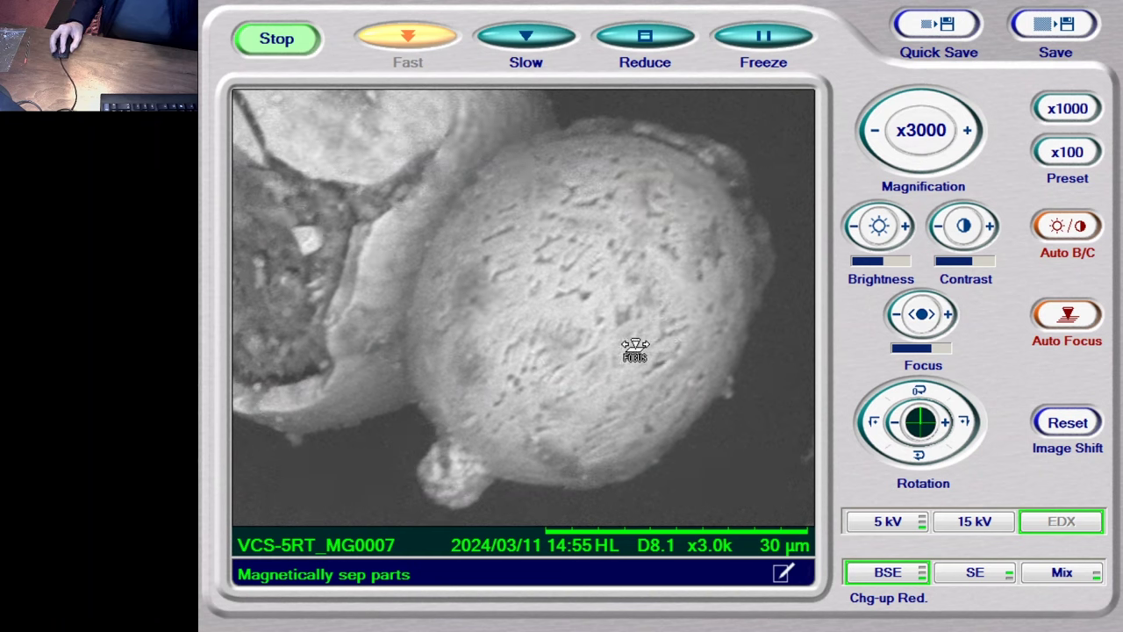
{"action": "left_click", "coordinate": [968, 132]}
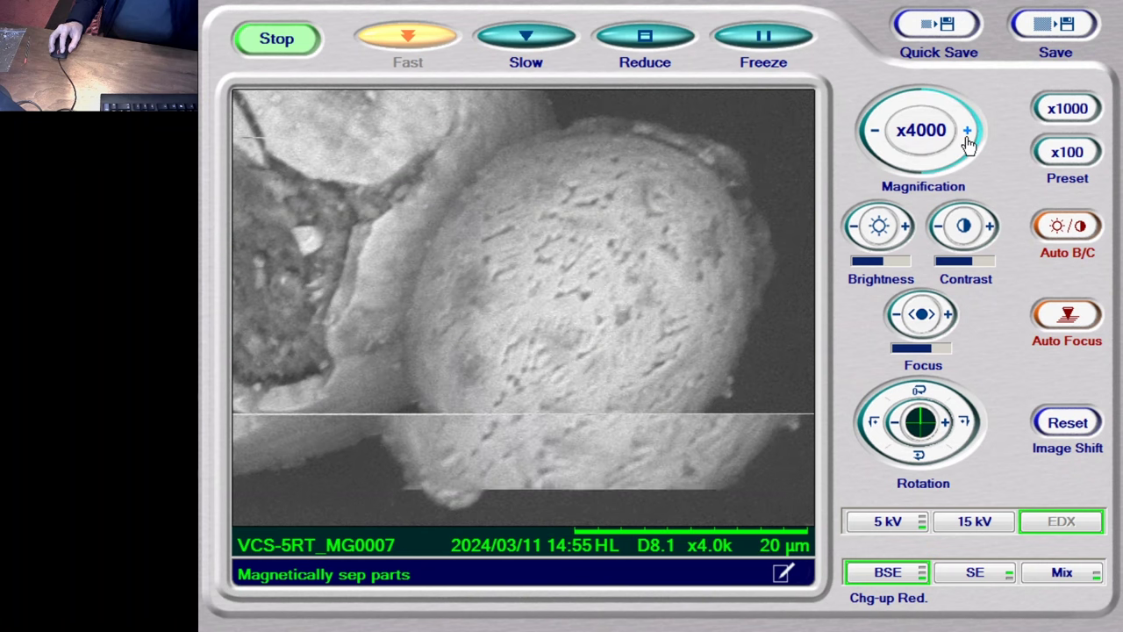
{"action": "left_click", "coordinate": [969, 132]}
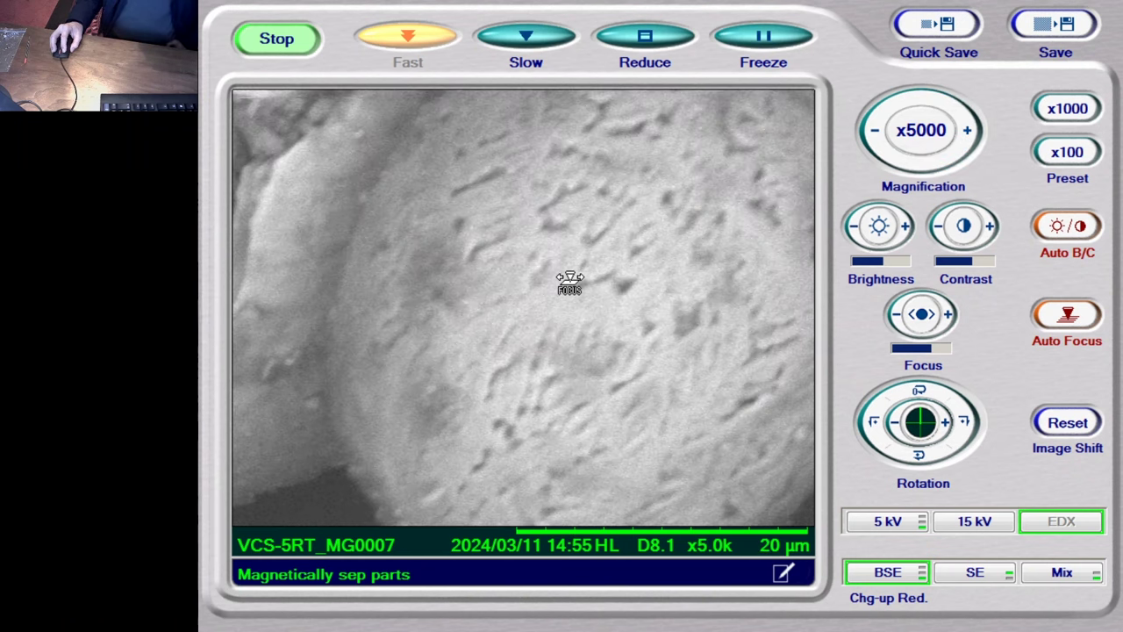
{"action": "left_click_drag", "start_coordinate": [576, 298], "coordinate": [694, 304]}
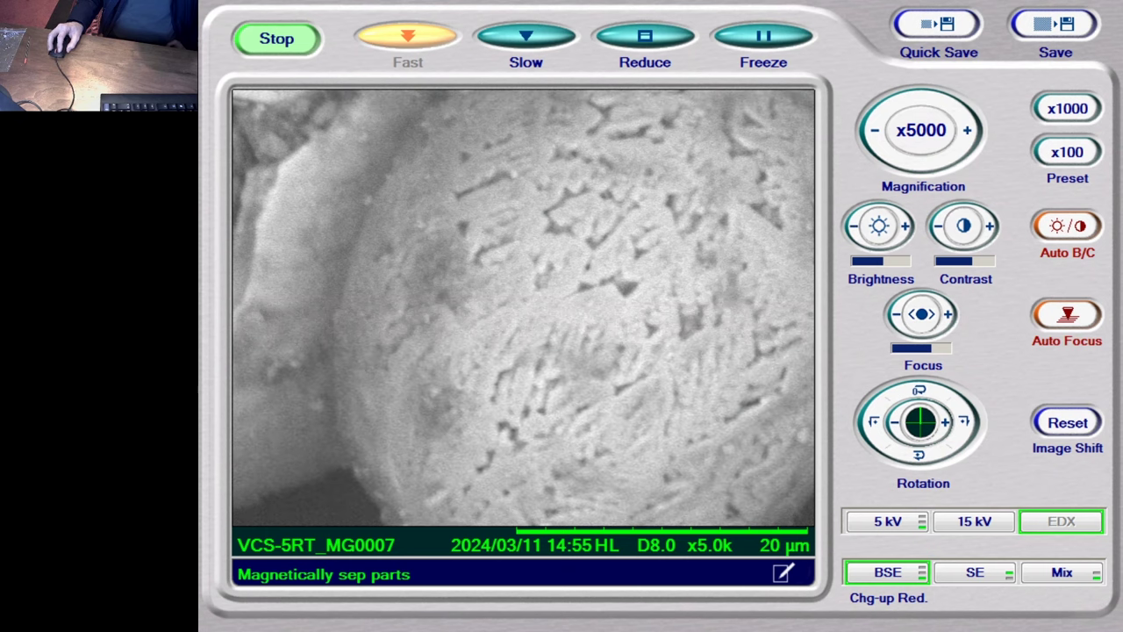
{"action": "left_click", "coordinate": [1085, 224]}
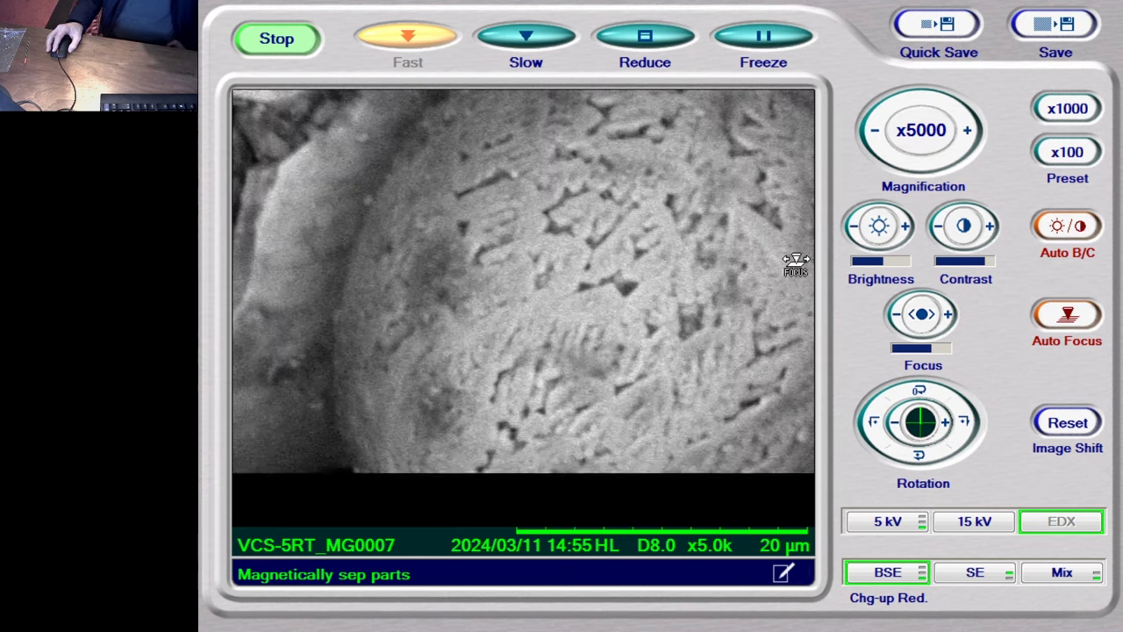
Step: Save the pitted sphere's BSE image at x3000 as VCS-5RT_MG0007(x3.0k) in the VCS-5RT folder
{"action": "left_click", "coordinate": [873, 133]}
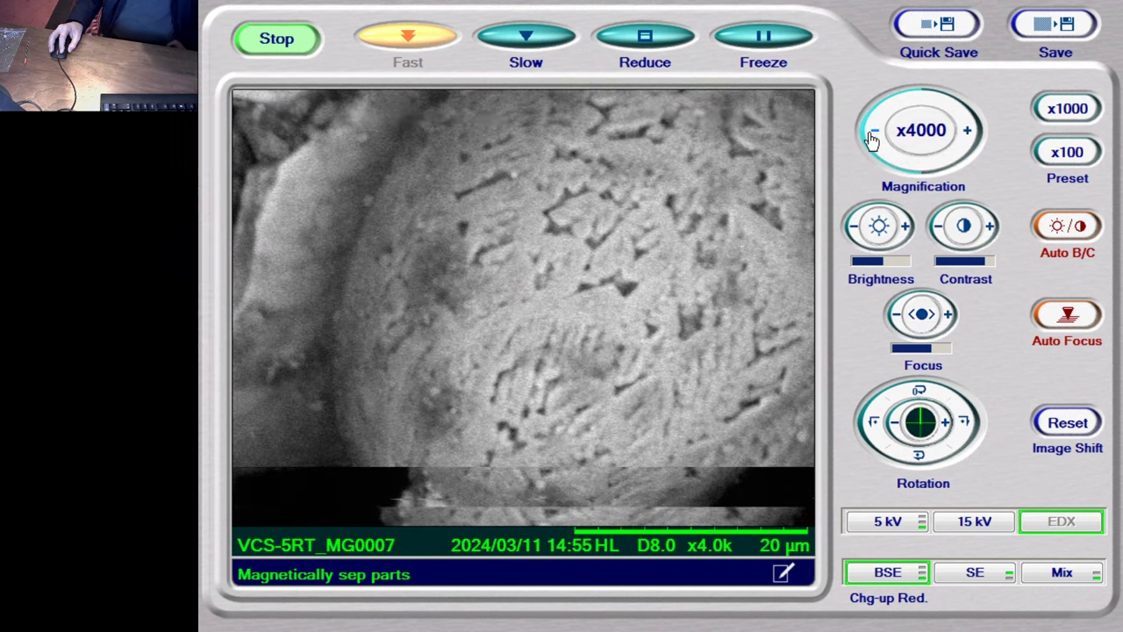
{"action": "left_click", "coordinate": [873, 133]}
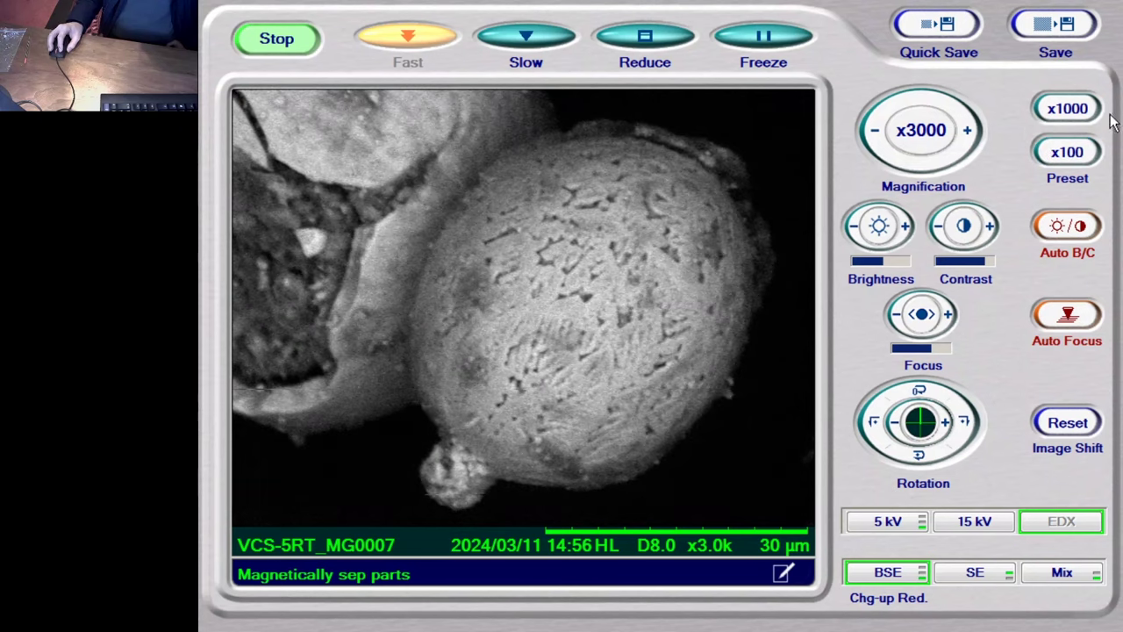
{"action": "left_click", "coordinate": [1056, 25]}
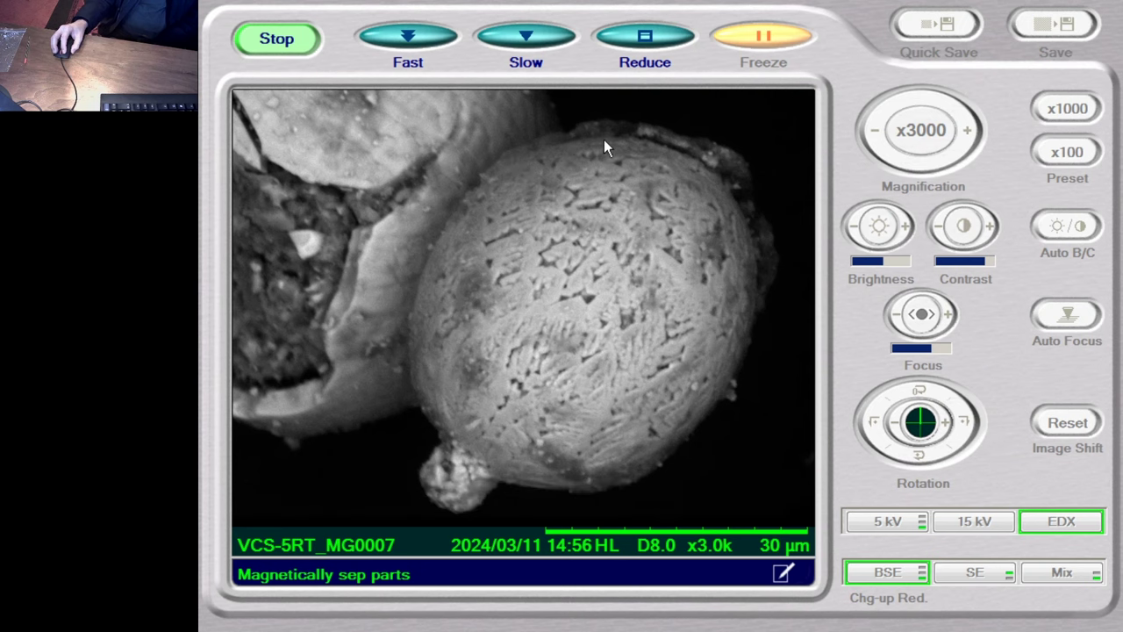
{"action": "key", "text": "ctrl+s"}
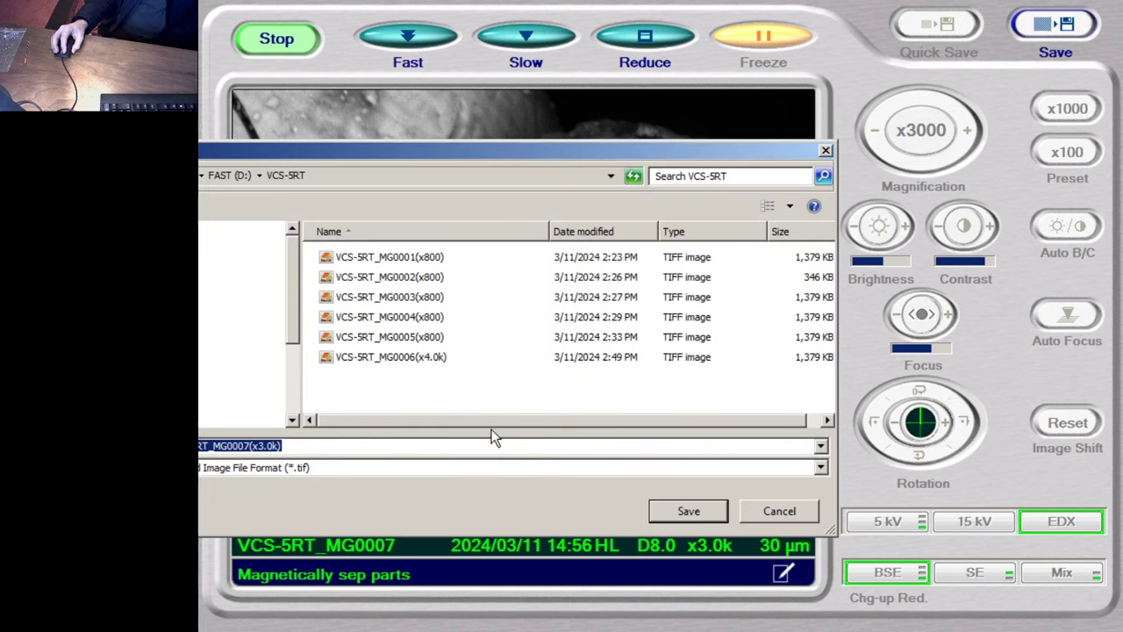
{"action": "left_click", "coordinate": [688, 512]}
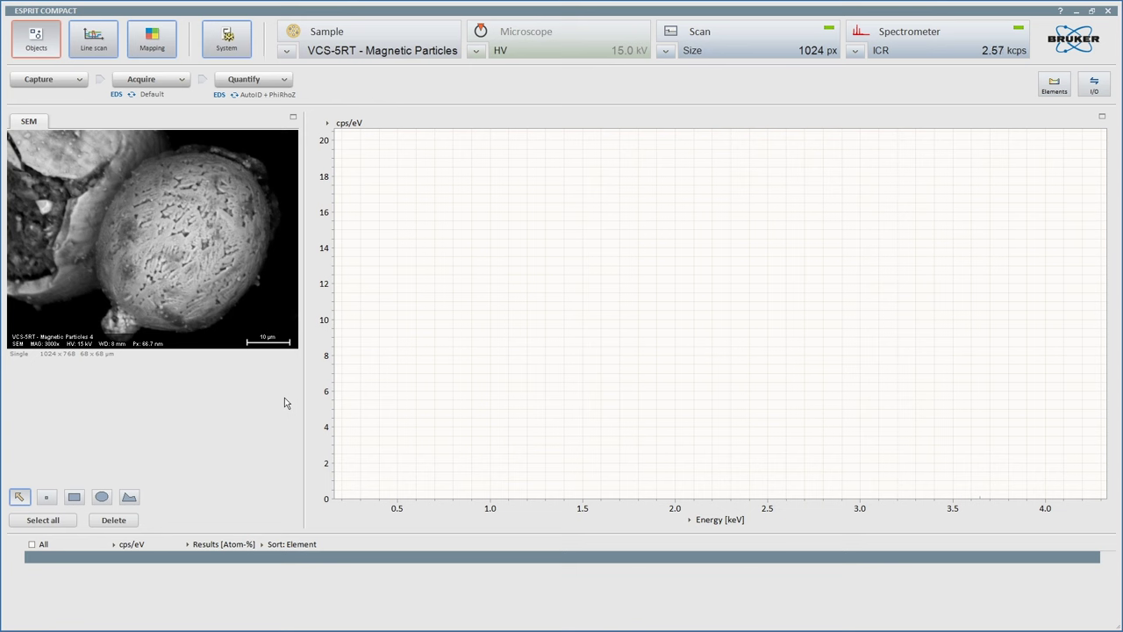
Step: In ESPRIT Compact, mark two EDS points on the x3000 image, near the pitted sphere's centre and at its upper-left edge
{"action": "left_click", "coordinate": [47, 499]}
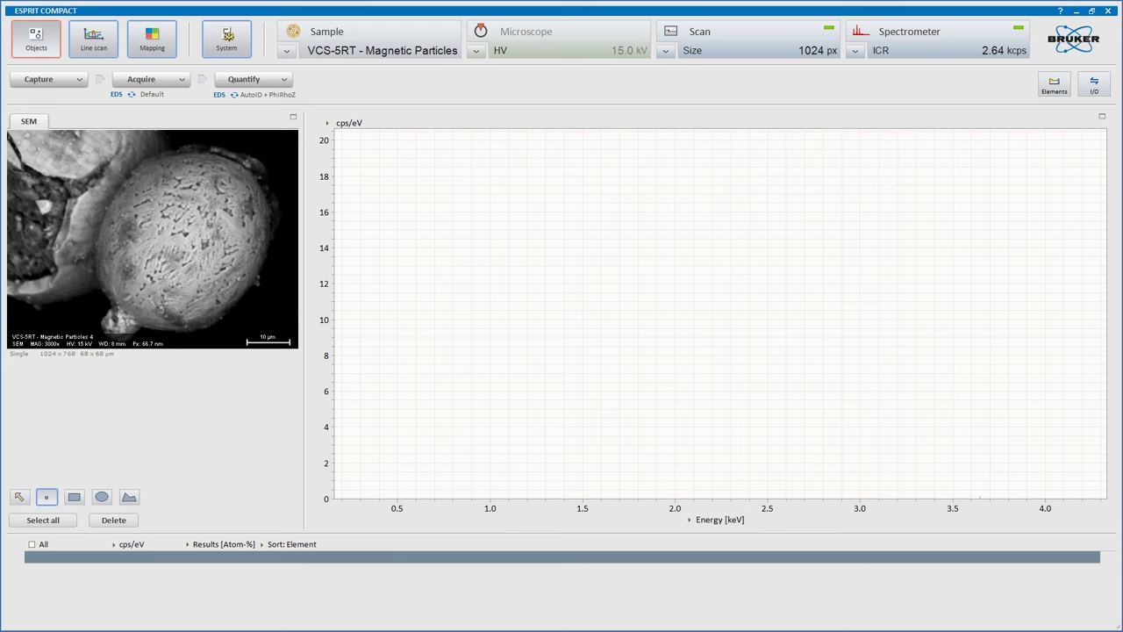
{"action": "left_click", "coordinate": [180, 226]}
{"action": "left_click", "coordinate": [149, 161]}
{"action": "left_click", "coordinate": [26, 491]}
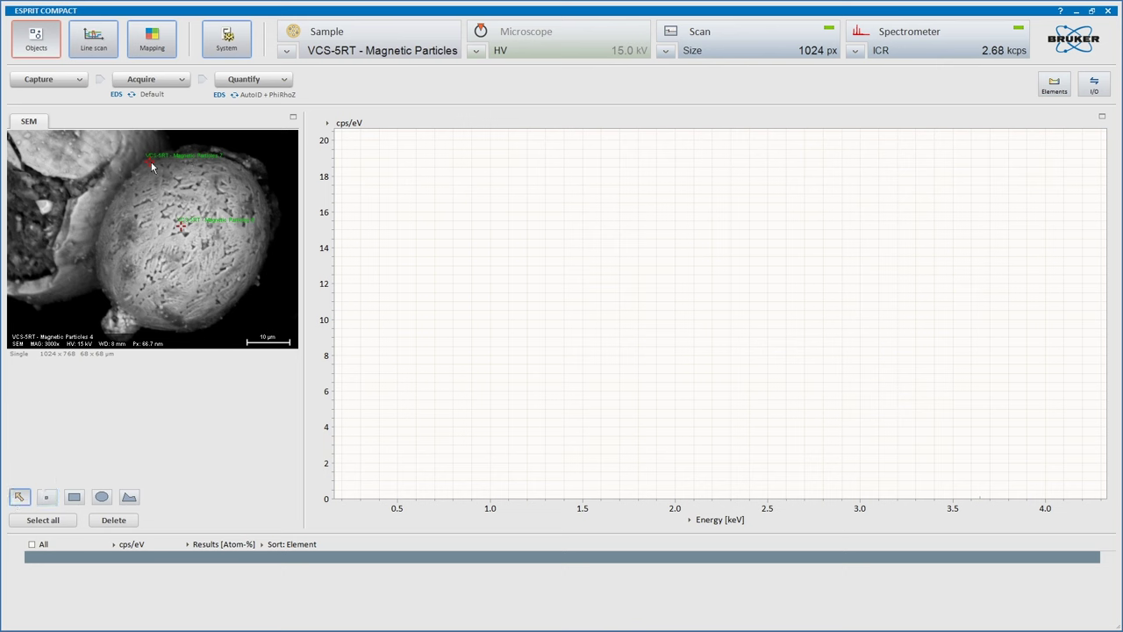
Step: Start acquiring the EDS point spectra and enlarge the spectrum's intensity scale to about 8 cps/eV
{"action": "left_click", "coordinate": [143, 81]}
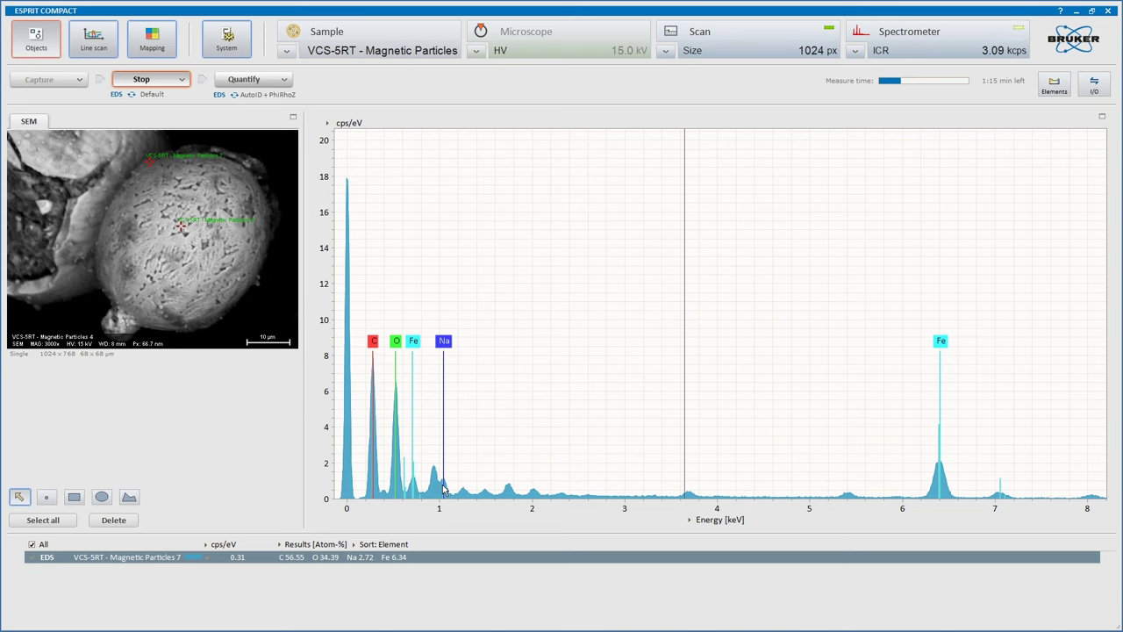
{"action": "scroll", "coordinate": [333, 433], "scroll_direction": "up", "scroll_amount": 5}
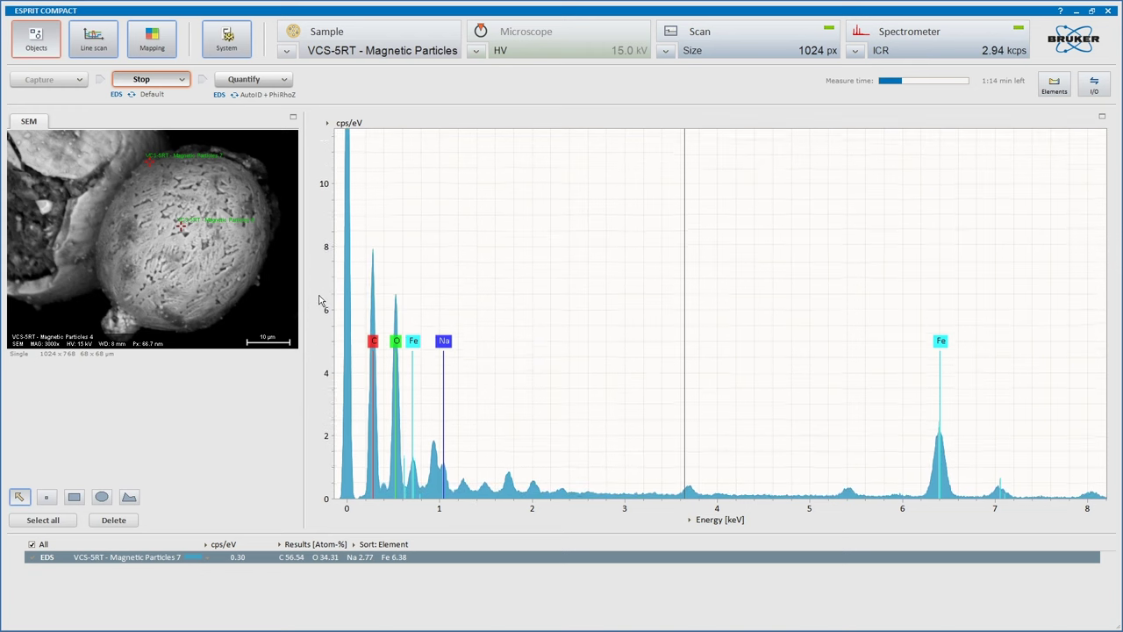
{"action": "scroll", "coordinate": [361, 258], "scroll_direction": "down", "scroll_amount": 1}
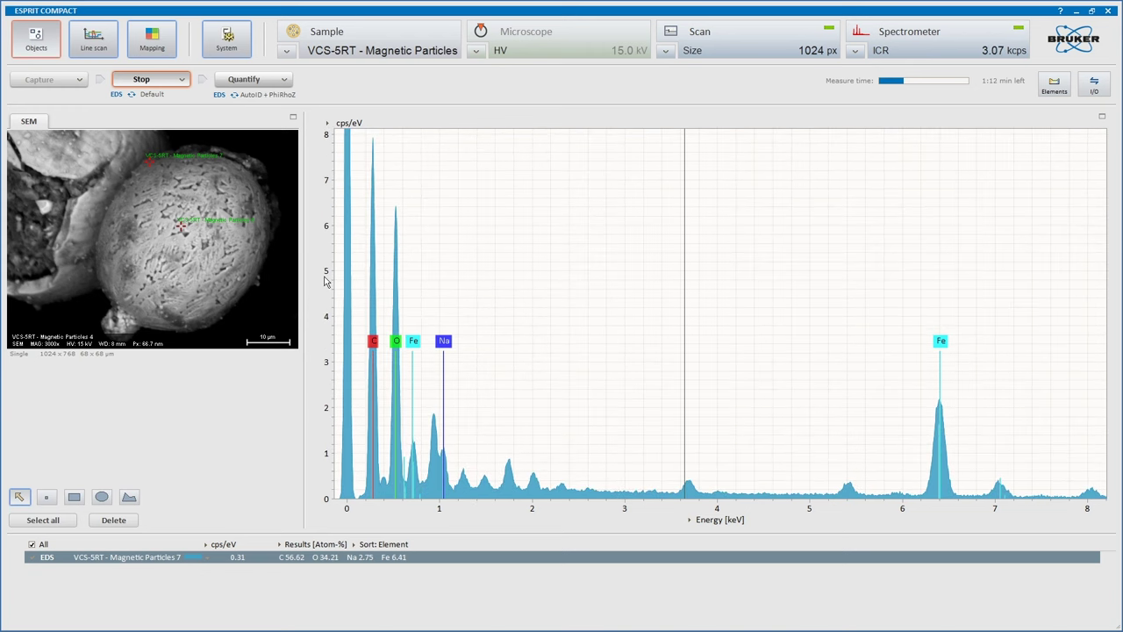
Step: Extend the spectrum's intensity scale to about 13 cps/eV and, with the periodic table open, place the energy cursor on the peak near 1.3 keV
{"action": "scroll", "coordinate": [337, 358], "scroll_direction": "down", "scroll_amount": 2}
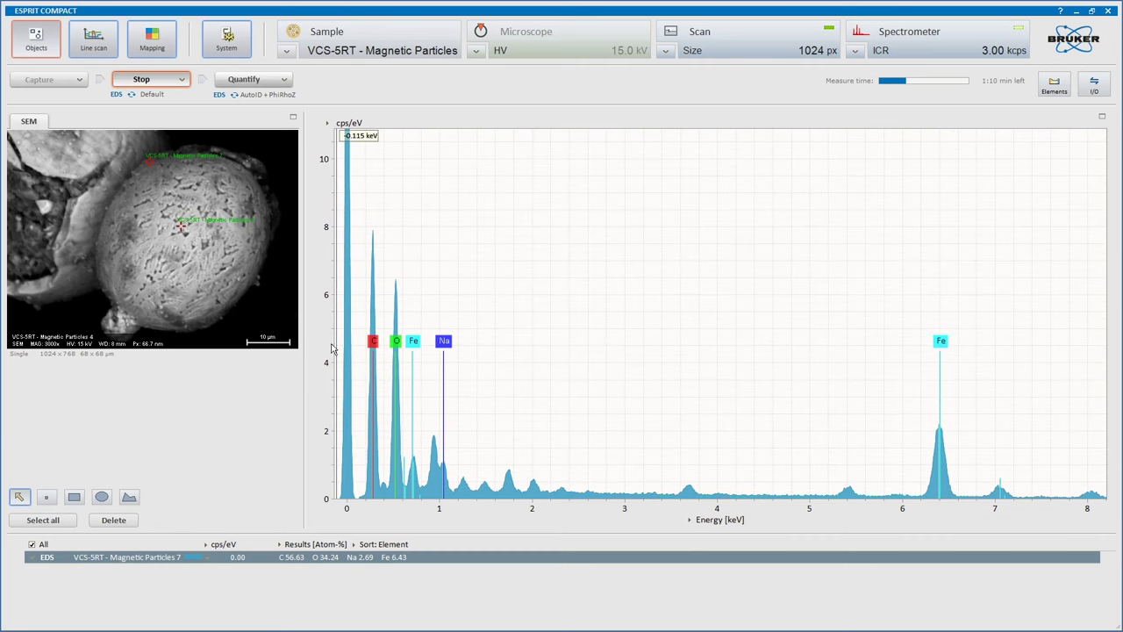
{"action": "scroll", "coordinate": [331, 377], "scroll_direction": "down", "scroll_amount": 1}
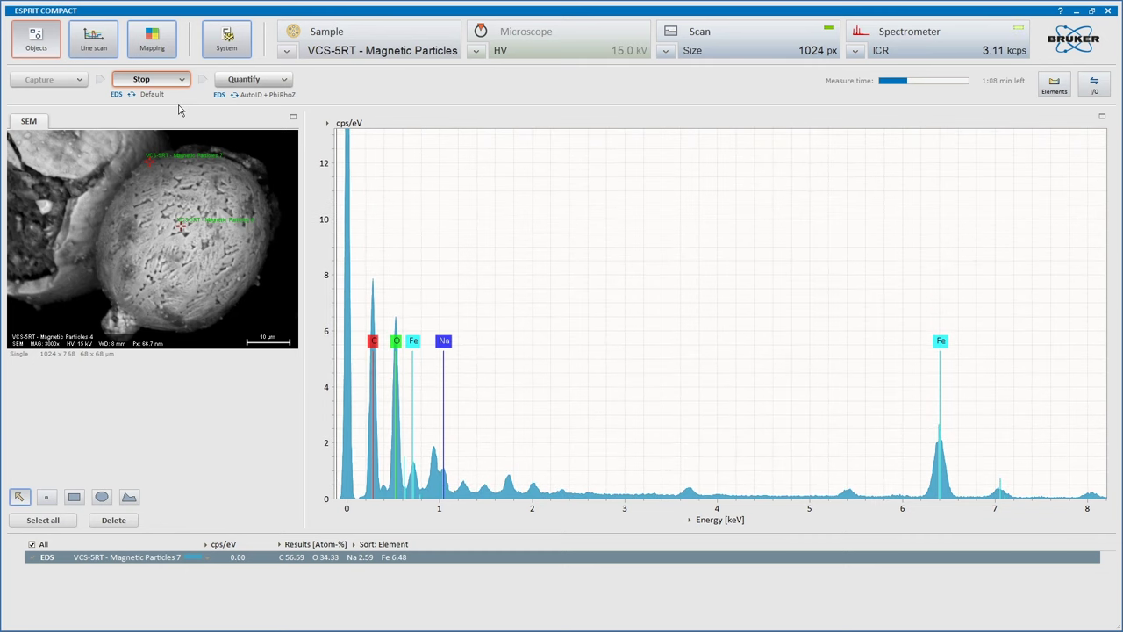
{"action": "left_click", "coordinate": [1054, 80]}
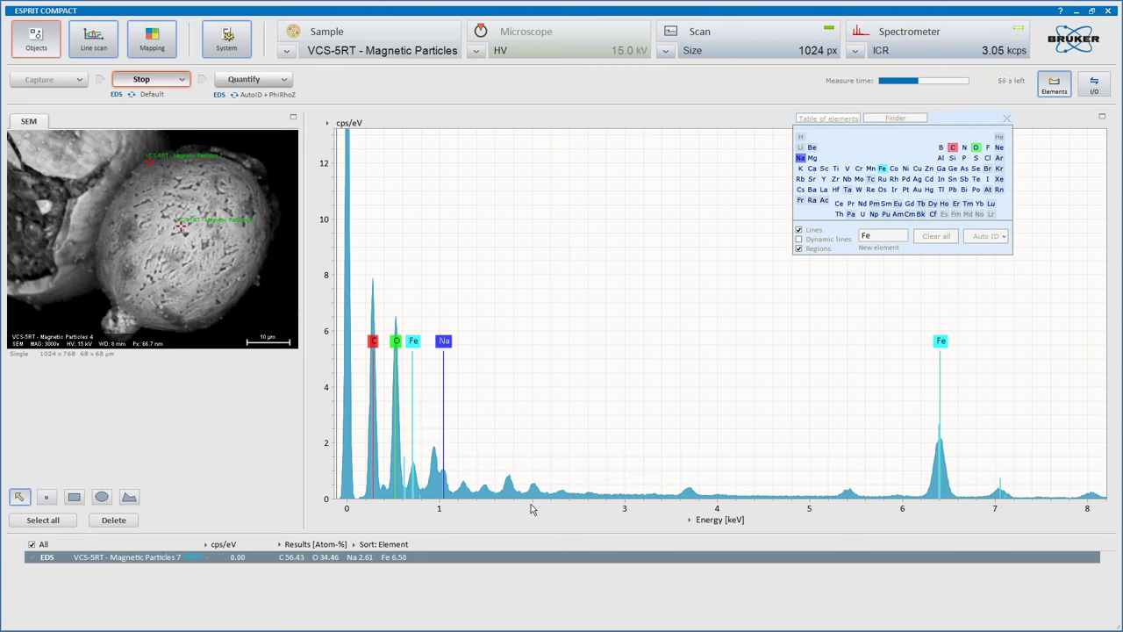
{"action": "left_click", "coordinate": [465, 494]}
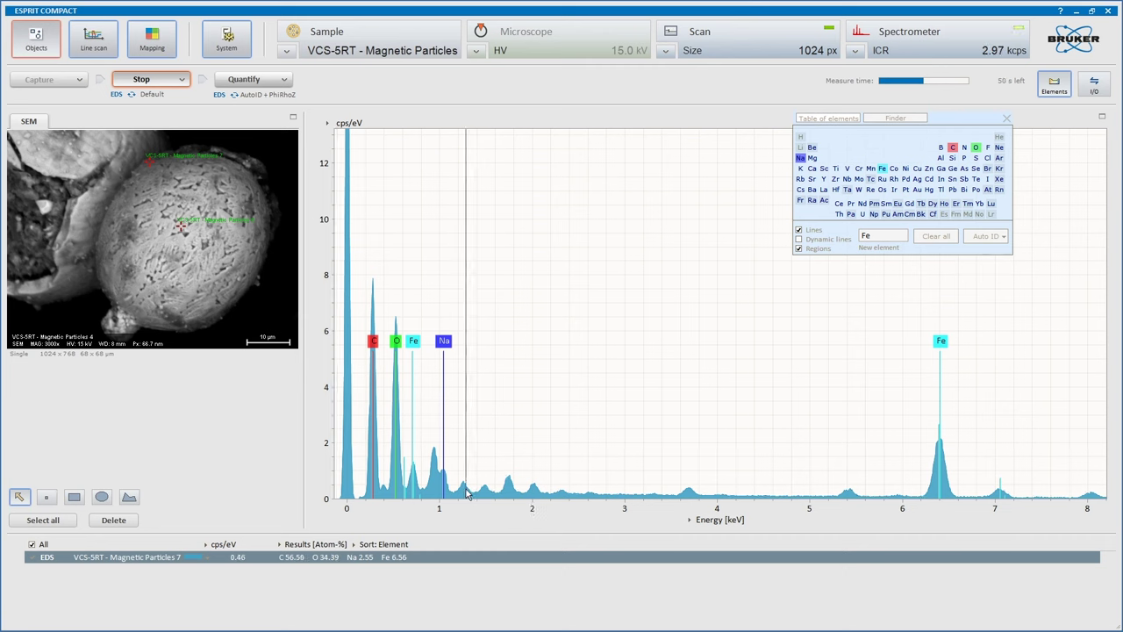
Step: Check the acquisition parameters and the quantification method mode of the running point measurement
{"action": "left_click", "coordinate": [182, 80]}
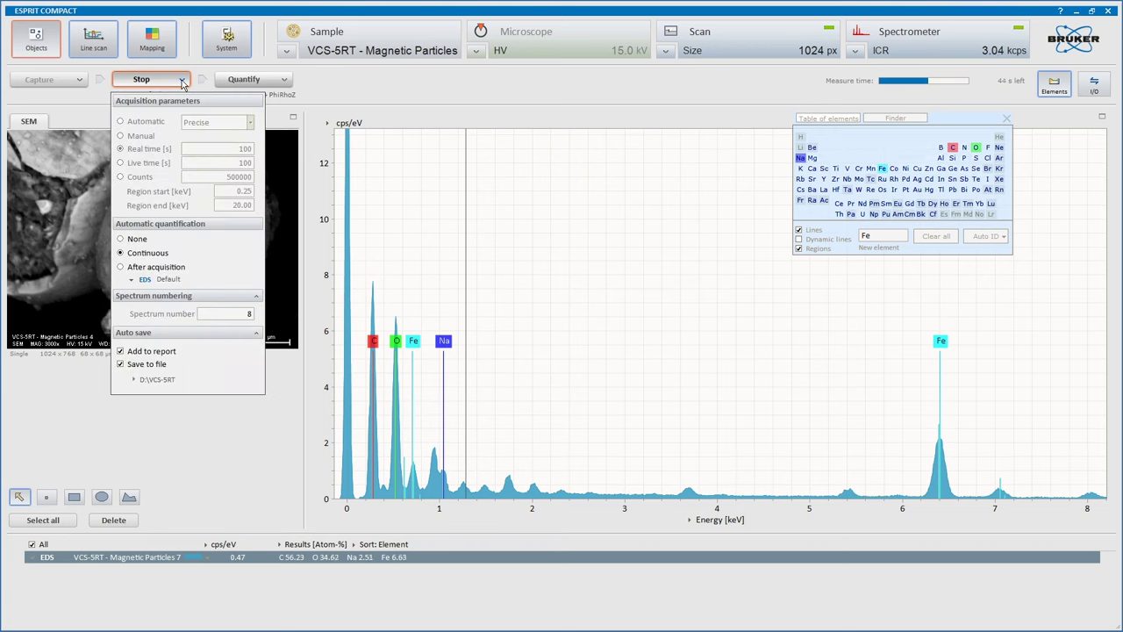
{"action": "left_click", "coordinate": [313, 81]}
{"action": "left_click", "coordinate": [285, 80]}
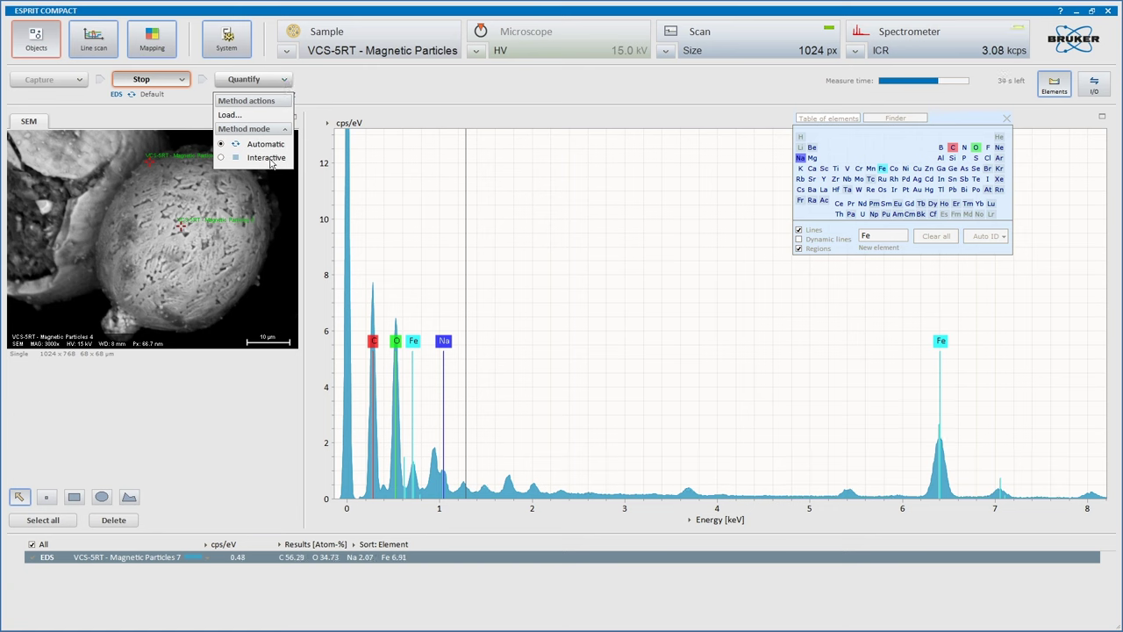
{"action": "left_click", "coordinate": [323, 108]}
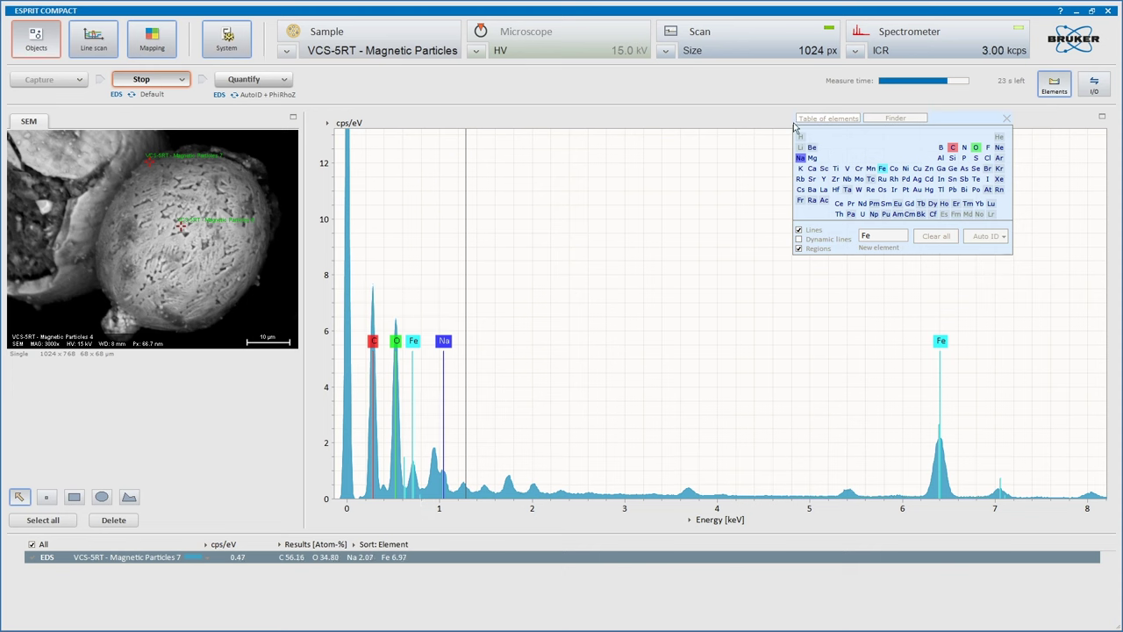
Step: Add magnesium, aluminium, silicon, phosphorus and sulfur to the spectrum's element list
{"action": "left_click", "coordinate": [812, 159]}
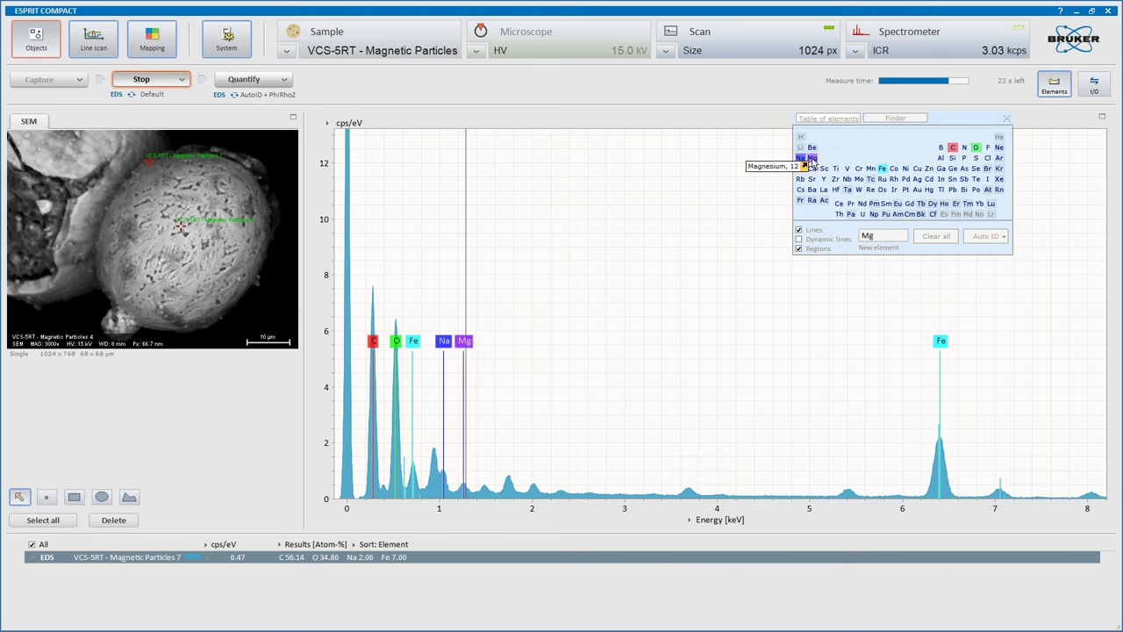
{"action": "left_click", "coordinate": [812, 158]}
{"action": "left_click", "coordinate": [812, 159]}
{"action": "left_click", "coordinate": [483, 493]}
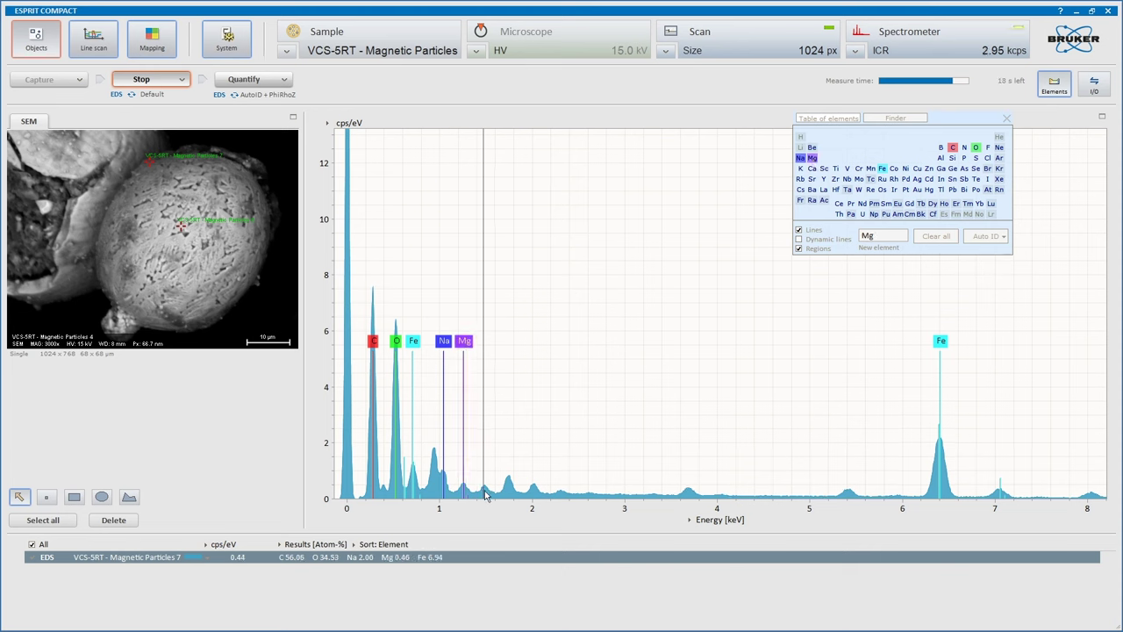
{"action": "left_click", "coordinate": [941, 158]}
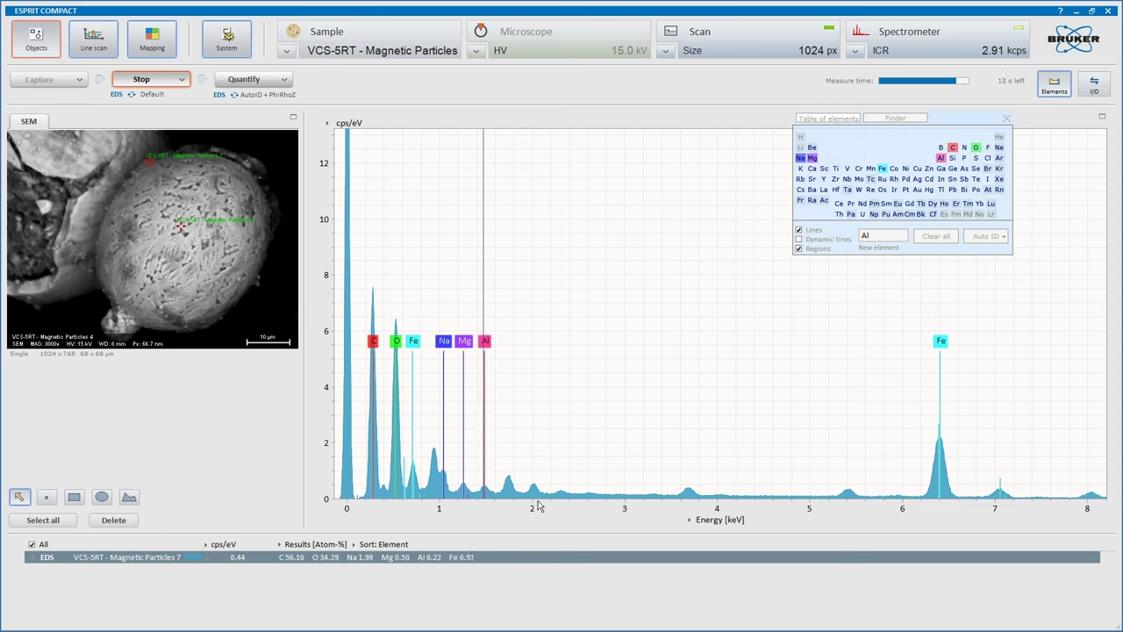
{"action": "left_click", "coordinate": [953, 159]}
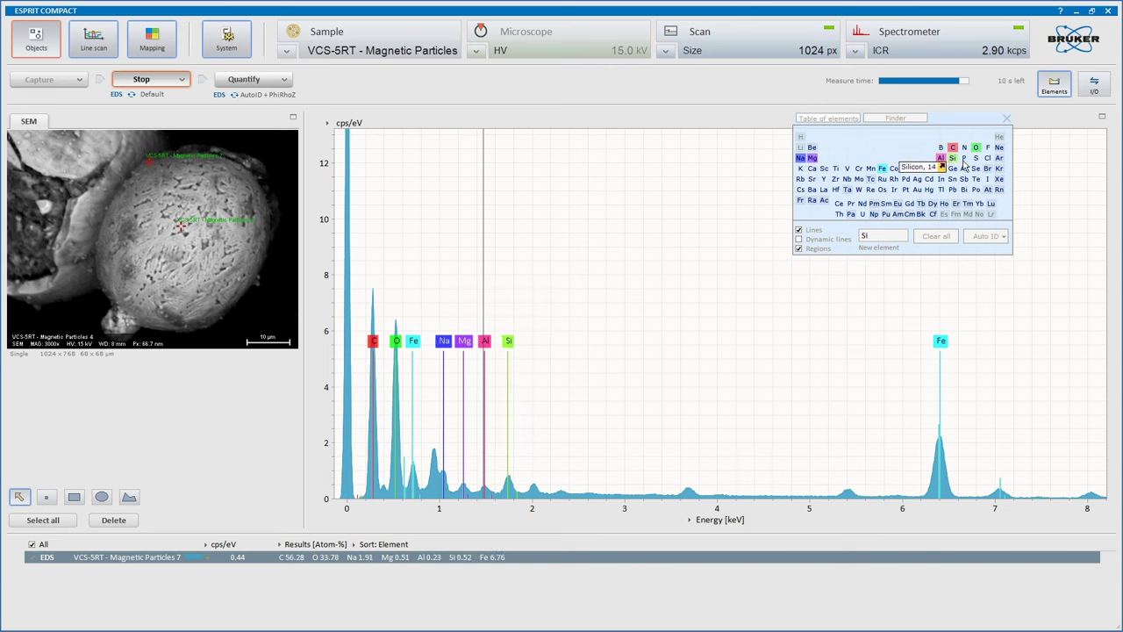
{"action": "left_click", "coordinate": [963, 159]}
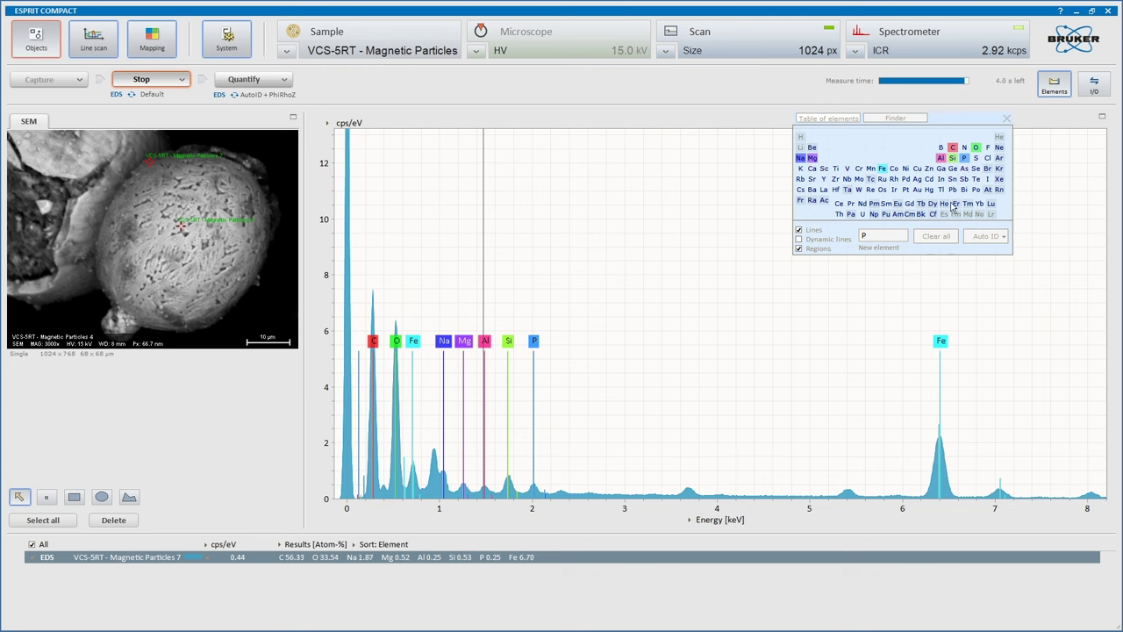
{"action": "left_click", "coordinate": [976, 157]}
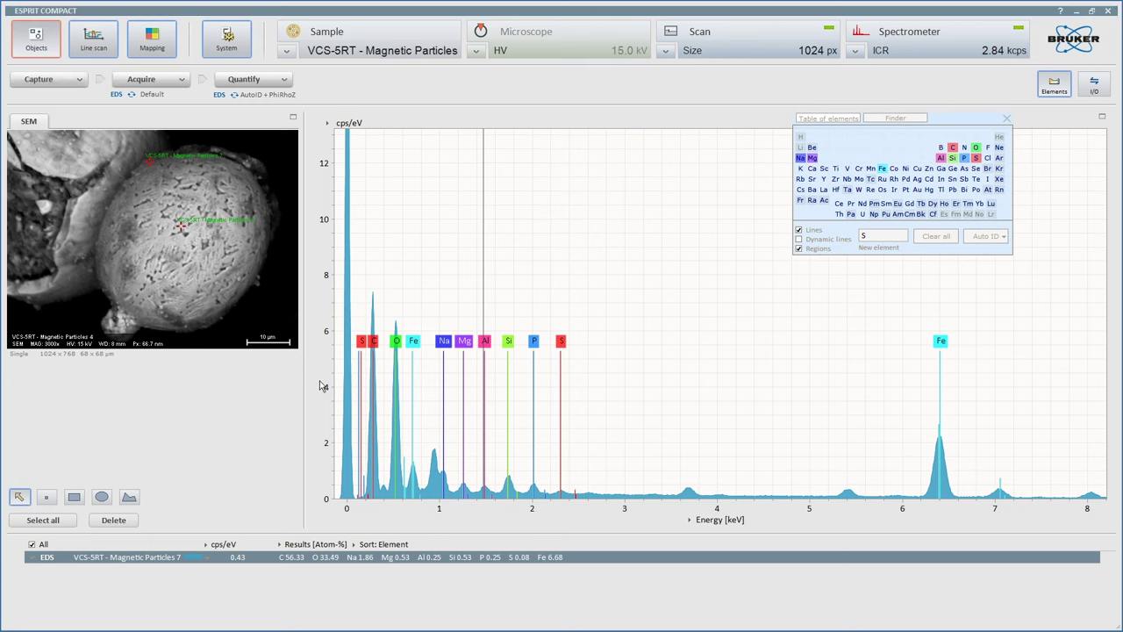
Step: Rescale the spectrum to show about 0 to 7.7 keV with an intensity scale up to about 6.7 cps/eV
{"action": "scroll", "coordinate": [333, 287], "scroll_direction": "up", "scroll_amount": 2}
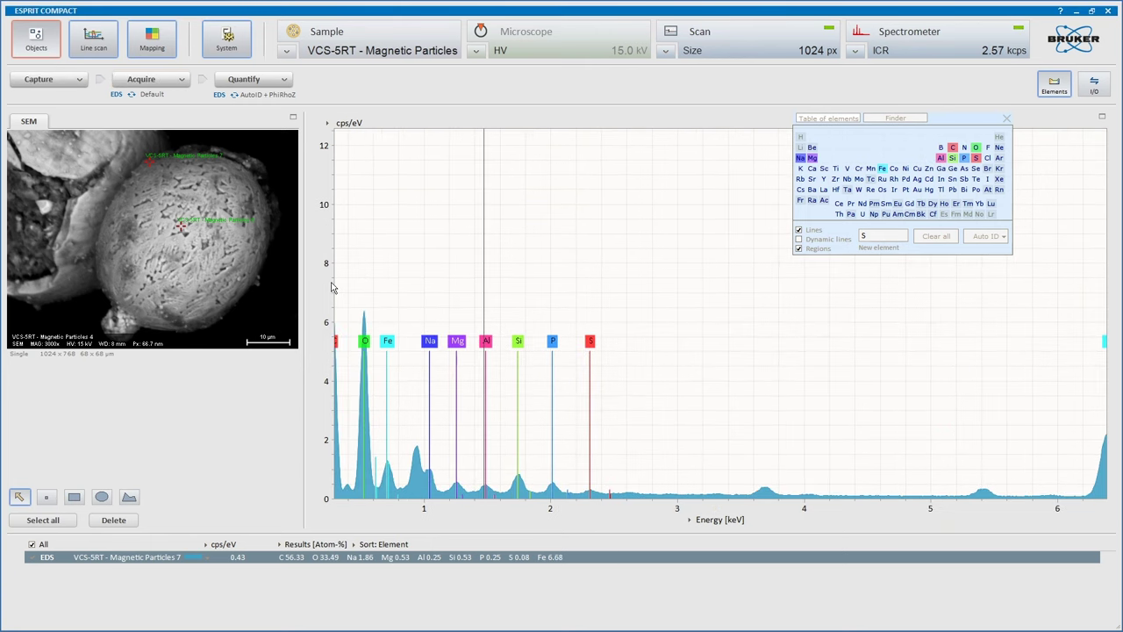
{"action": "scroll", "coordinate": [332, 287], "scroll_direction": "down", "scroll_amount": 1}
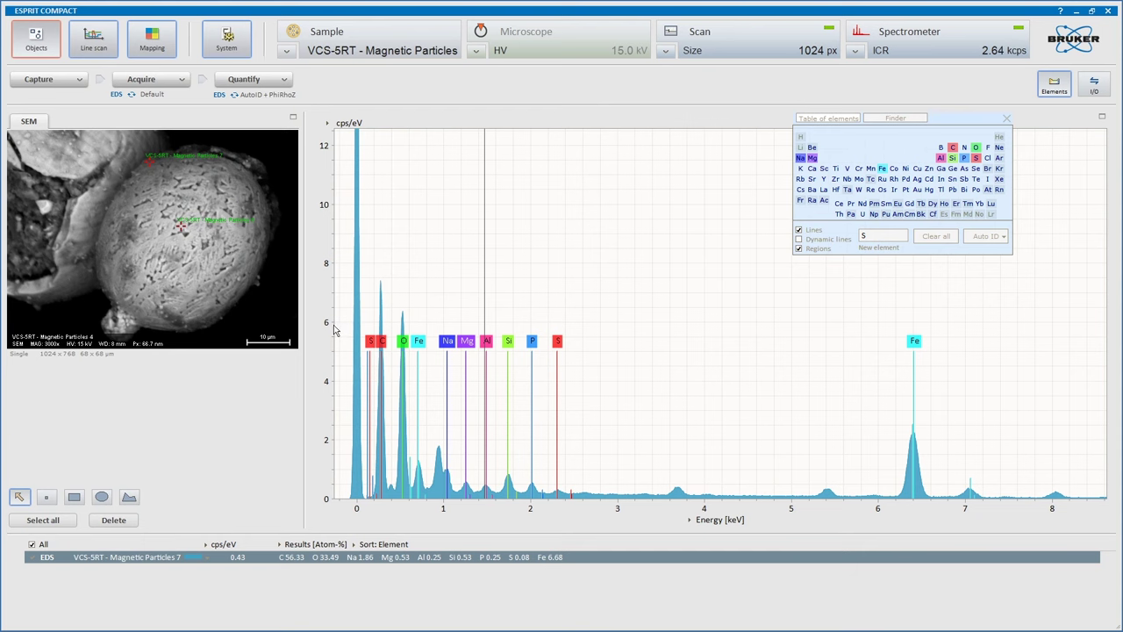
{"action": "scroll", "coordinate": [334, 325], "scroll_direction": "up", "scroll_amount": 2}
{"action": "right_click", "coordinate": [331, 321]}
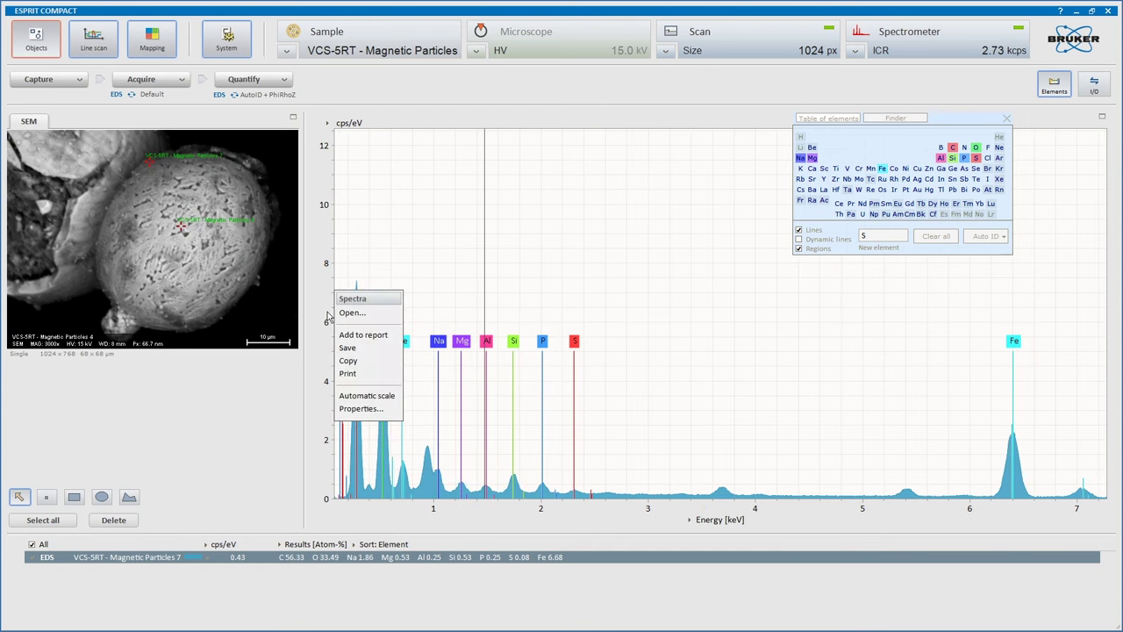
{"action": "left_click_drag", "start_coordinate": [330, 318], "coordinate": [325, 172]}
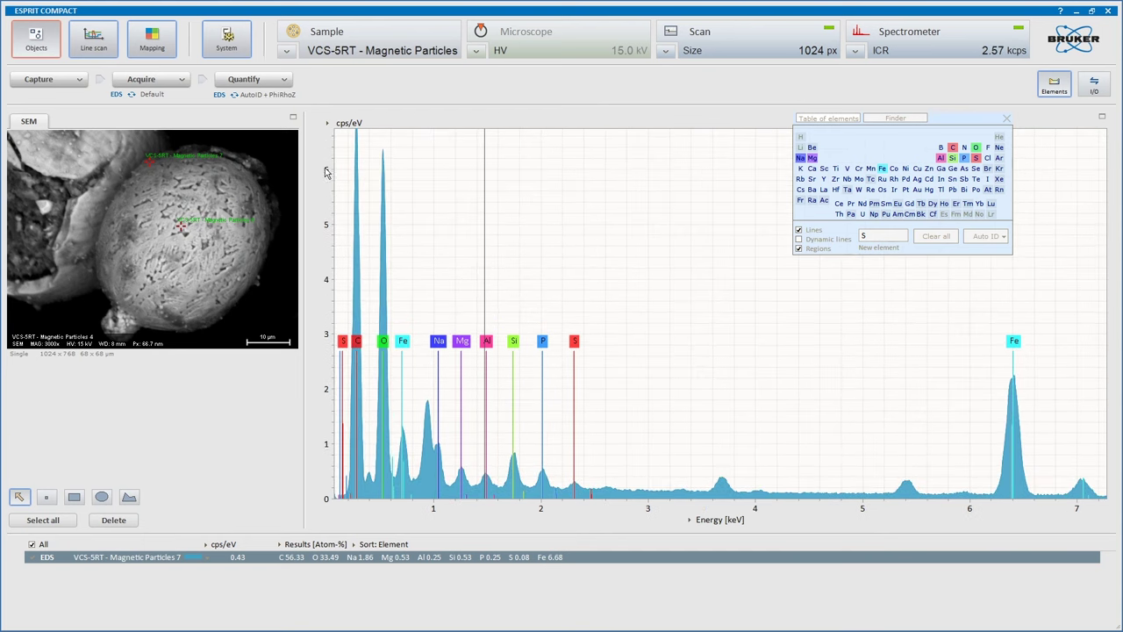
{"action": "scroll", "coordinate": [328, 279], "scroll_direction": "down", "scroll_amount": 3}
{"action": "scroll", "coordinate": [327, 281], "scroll_direction": "up", "scroll_amount": 2}
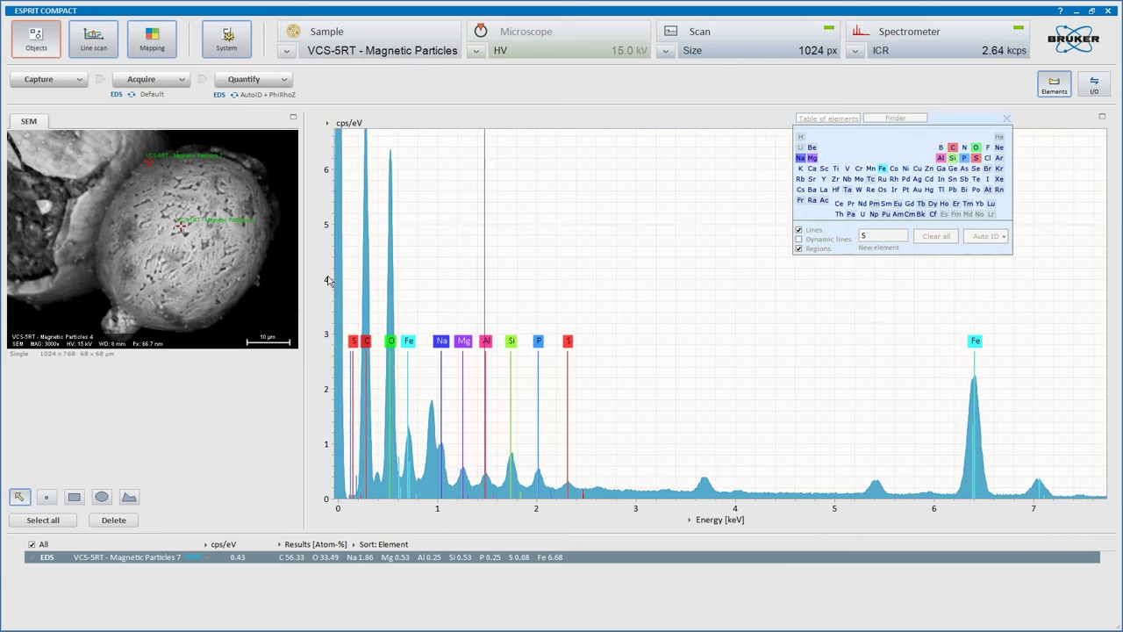
Step: Try neon, an excluded element, against the peak just below sodium on an enlarged intensity scale, and remove it again
{"action": "left_click", "coordinate": [999, 148]}
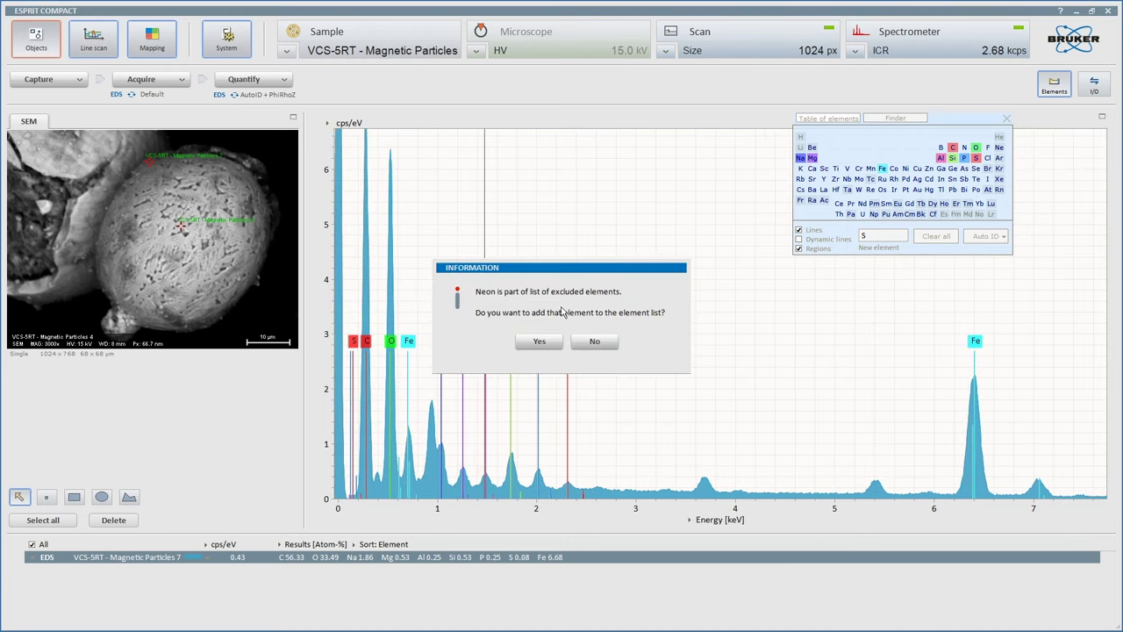
{"action": "left_click", "coordinate": [538, 342]}
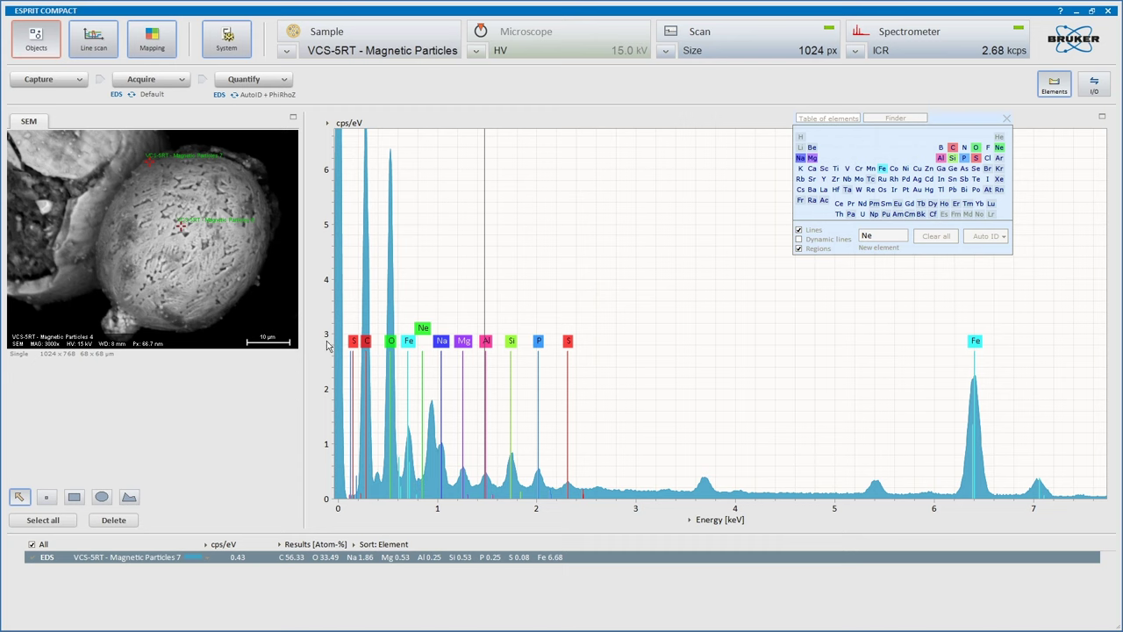
{"action": "left_click_drag", "start_coordinate": [330, 347], "coordinate": [332, 127]}
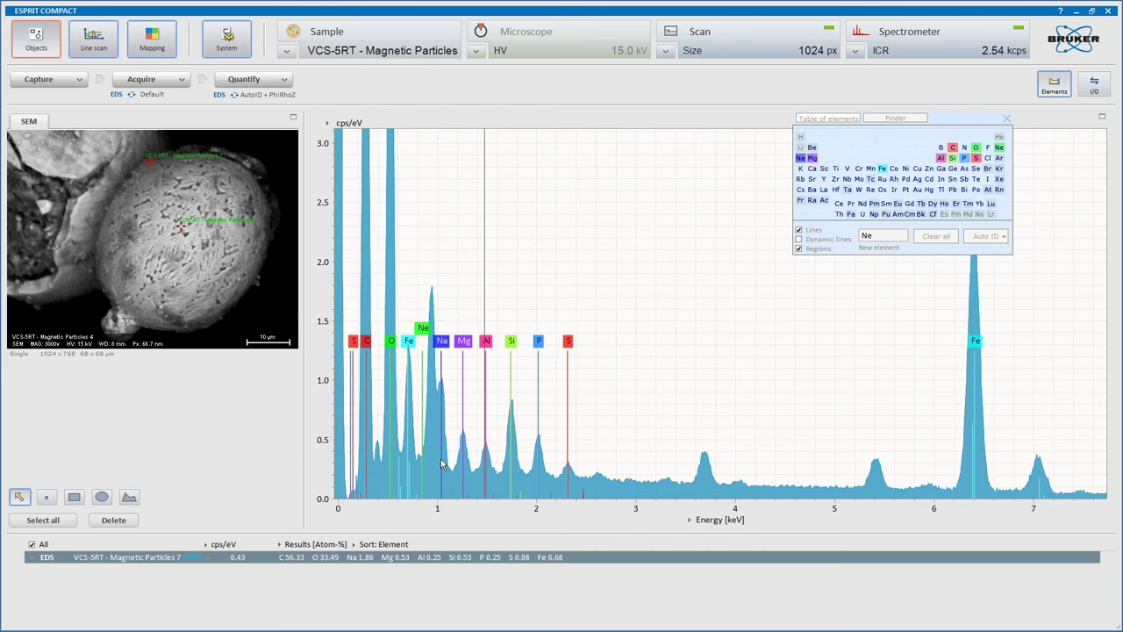
{"action": "left_click", "coordinate": [999, 148]}
{"action": "left_click", "coordinate": [1000, 149]}
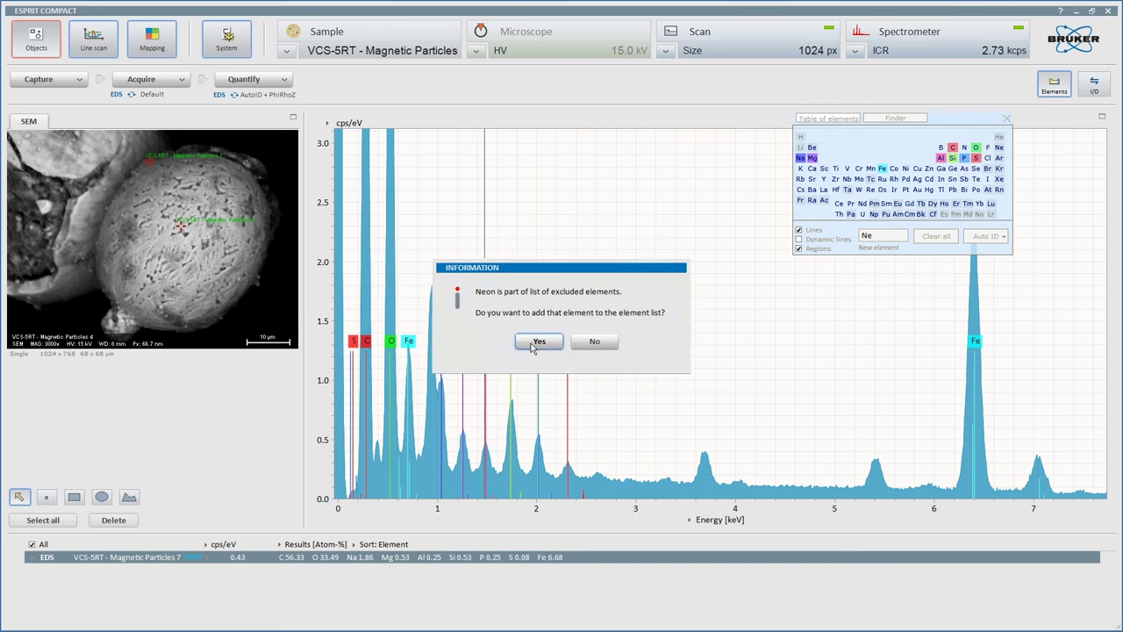
{"action": "left_click", "coordinate": [535, 344]}
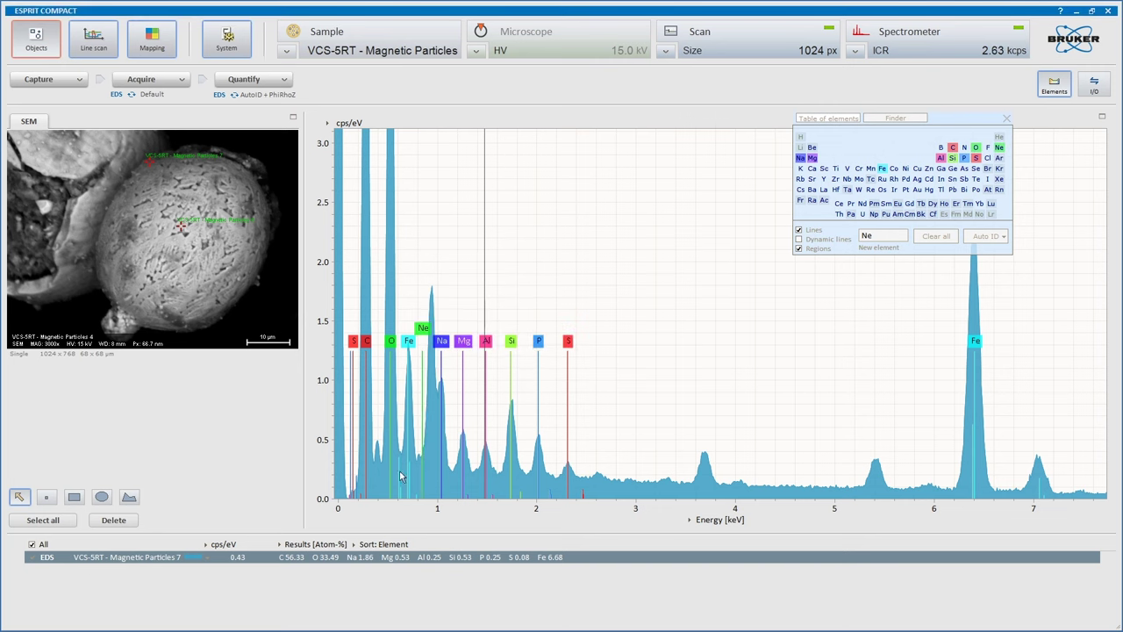
{"action": "left_click", "coordinate": [1000, 147]}
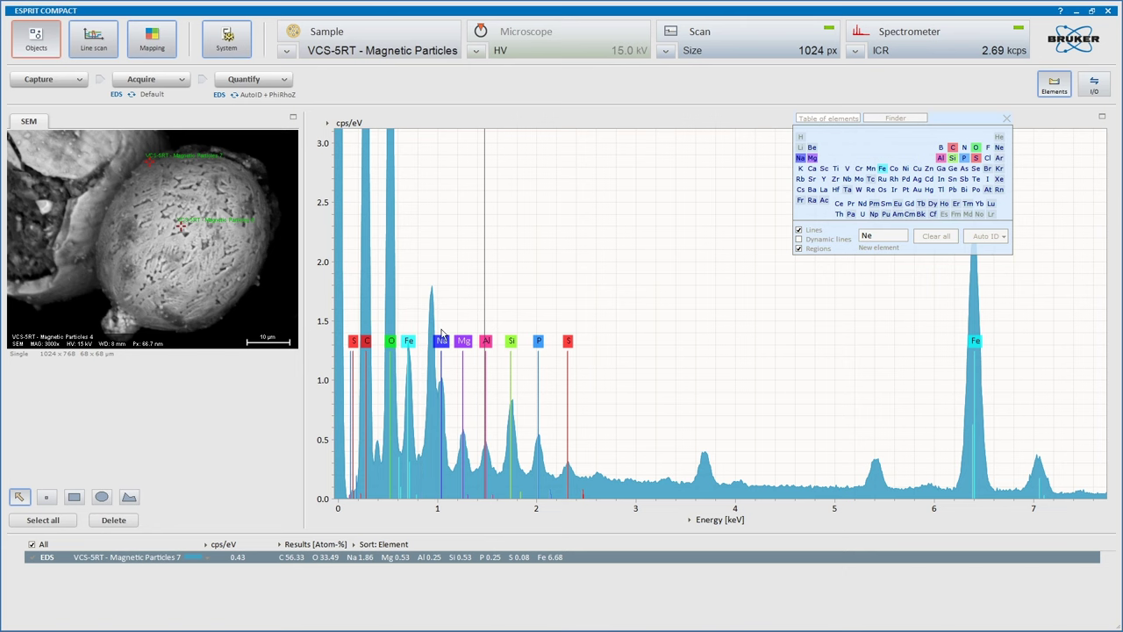
Step: Set the spectrum's intensity scale to about 6 cps/eV and add nitrogen to the element list
{"action": "left_click_drag", "start_coordinate": [327, 316], "coordinate": [336, 476]}
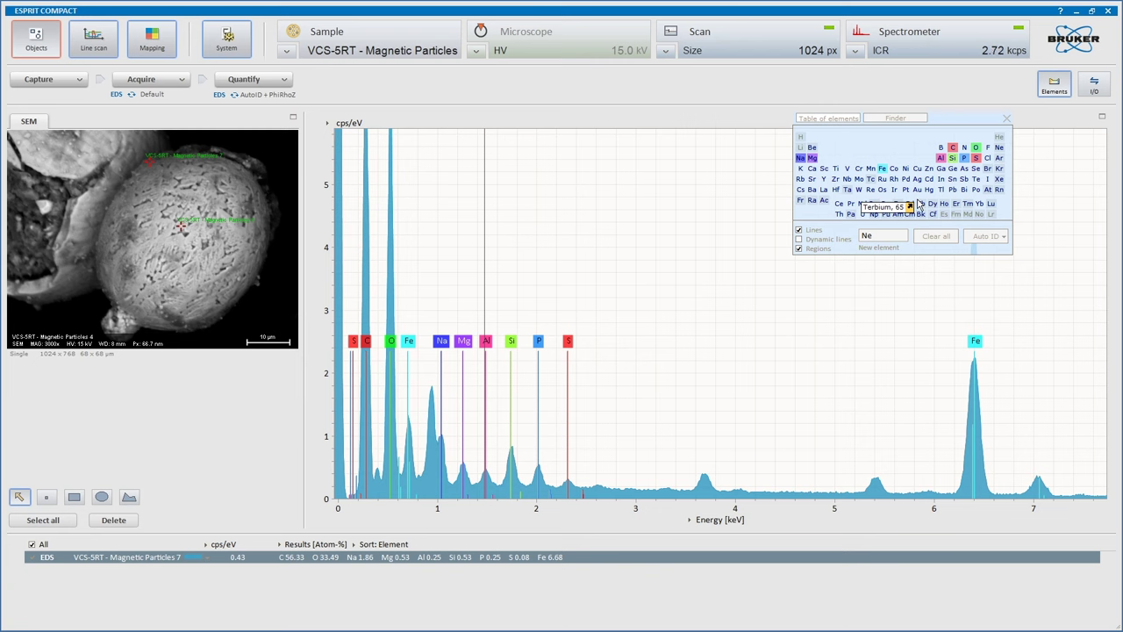
{"action": "left_click", "coordinate": [964, 147]}
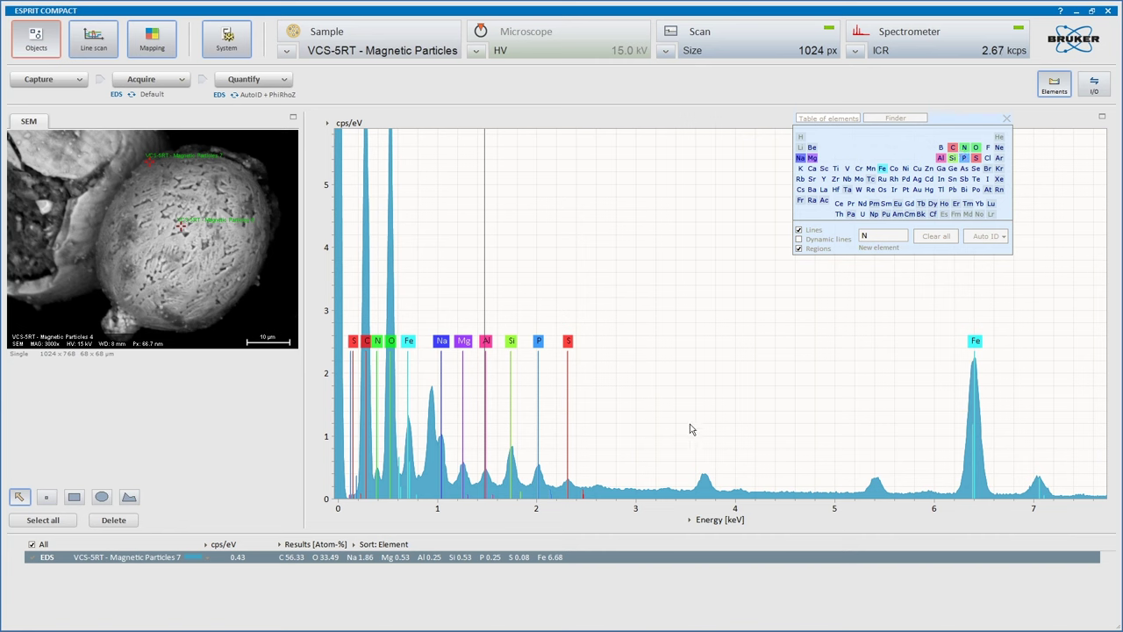
Step: Try boron, beryllium and potassium against the spectrum's peaks, removing each from the element list again
{"action": "left_click", "coordinate": [941, 148]}
{"action": "left_click", "coordinate": [941, 149]}
{"action": "left_click", "coordinate": [812, 151]}
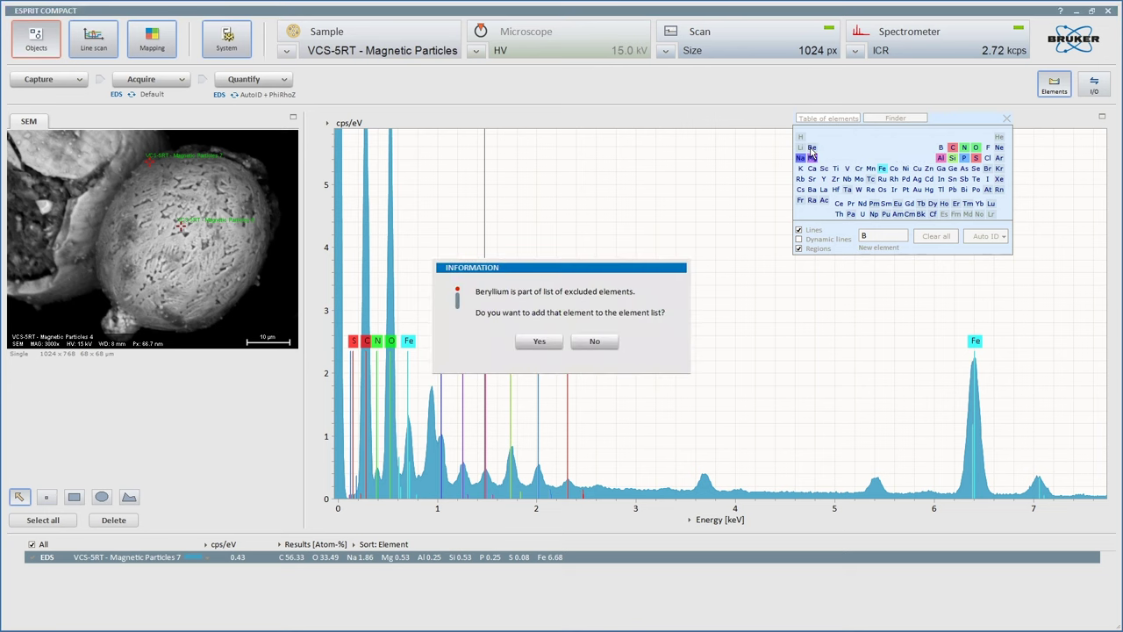
{"action": "left_click", "coordinate": [539, 342]}
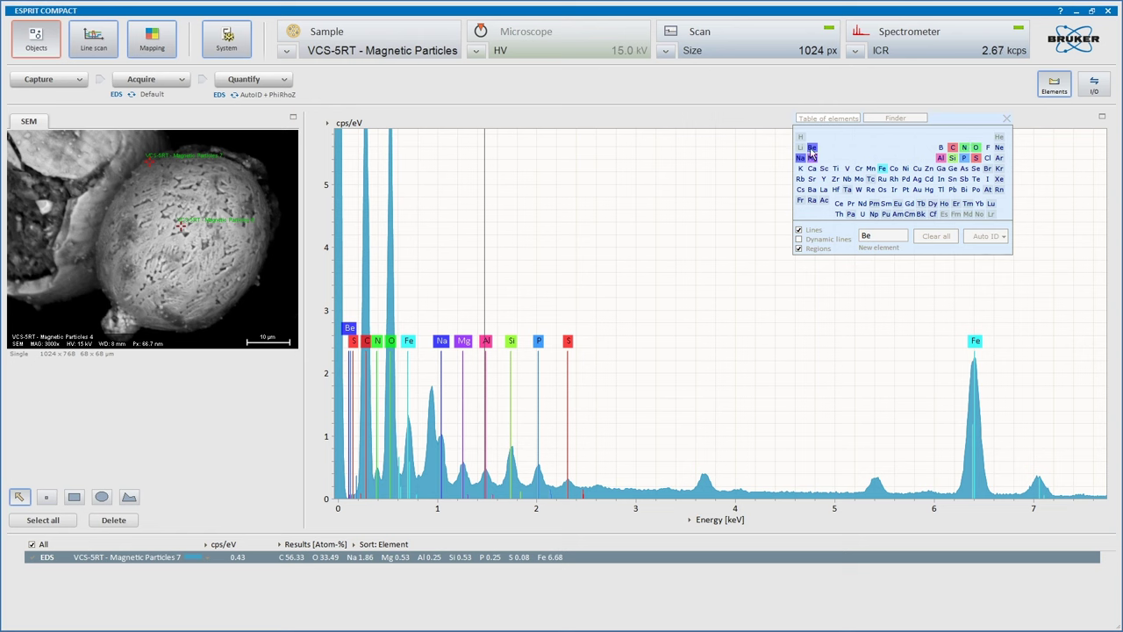
{"action": "left_click", "coordinate": [811, 149]}
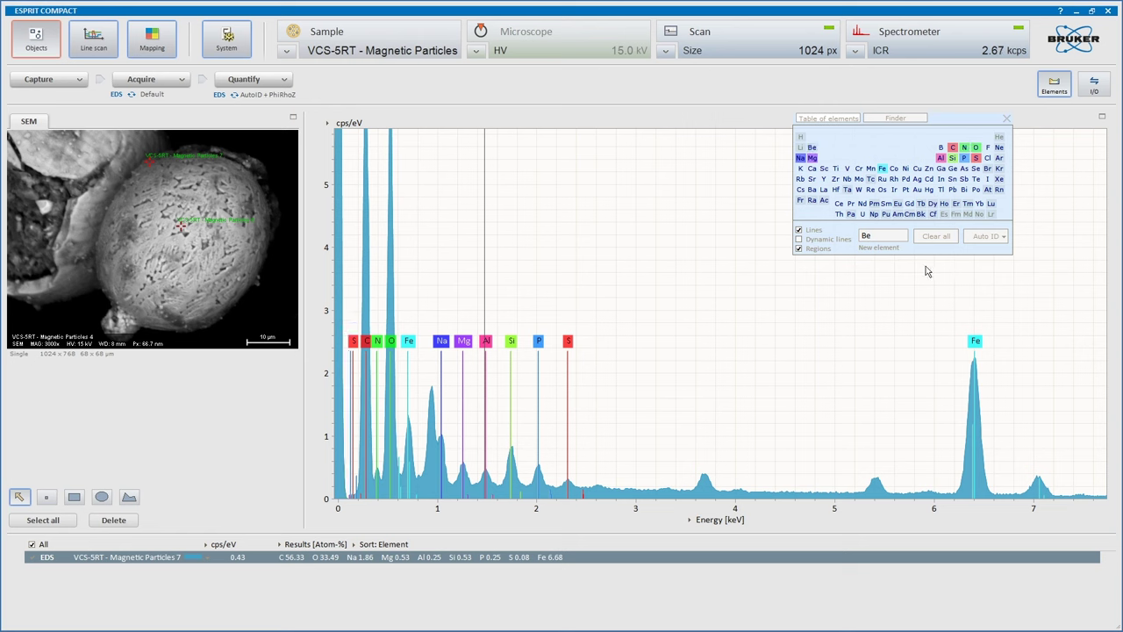
{"action": "left_click", "coordinate": [800, 169]}
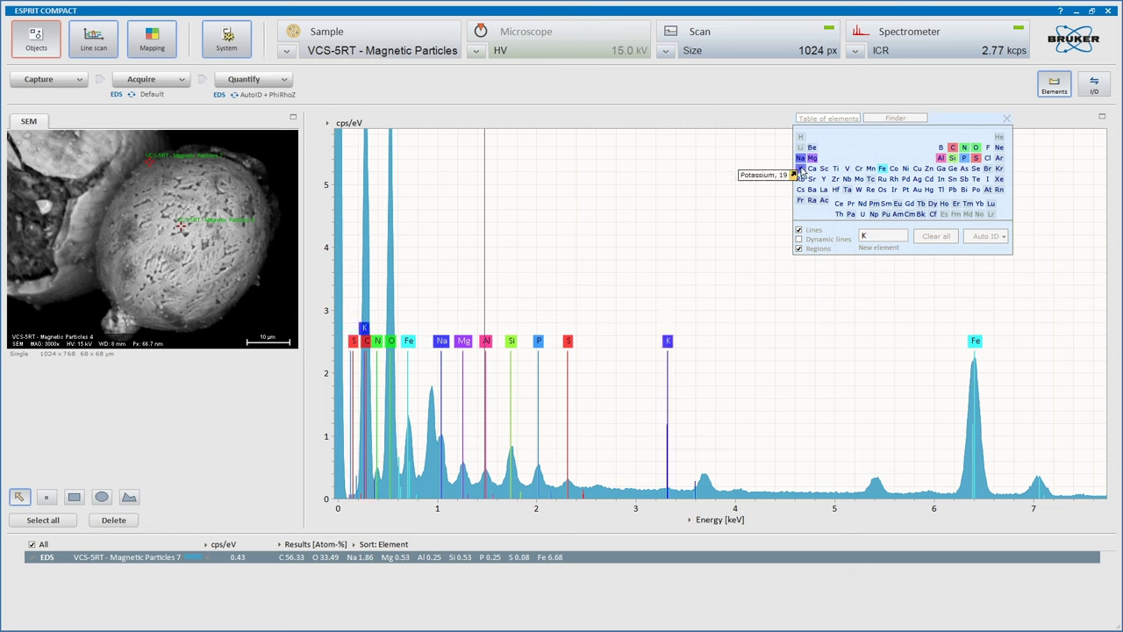
{"action": "left_click", "coordinate": [800, 171]}
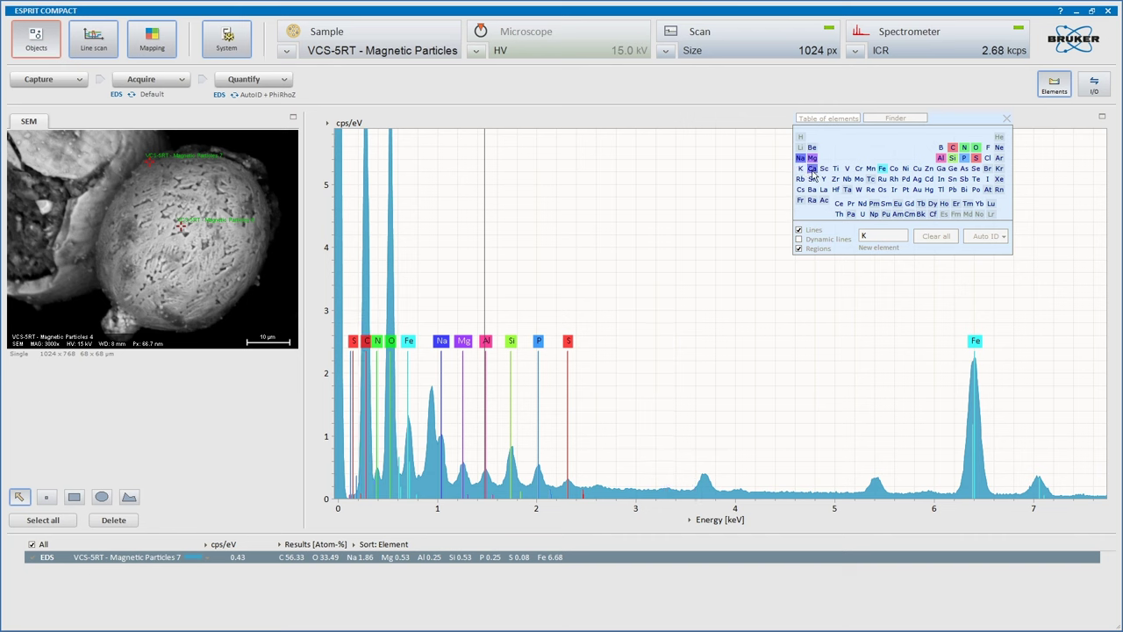
Step: Add calcium, chromium and chlorine to the element list and place the energy cursor on the unlabelled peak near 0.95 keV
{"action": "left_click", "coordinate": [813, 171]}
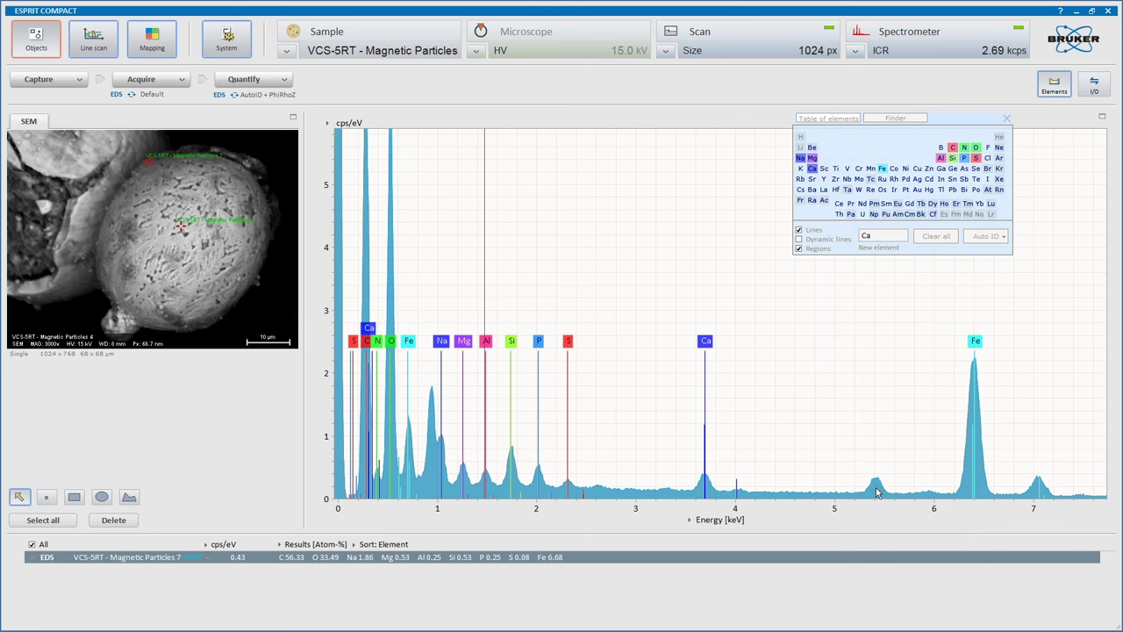
{"action": "left_click", "coordinate": [859, 168]}
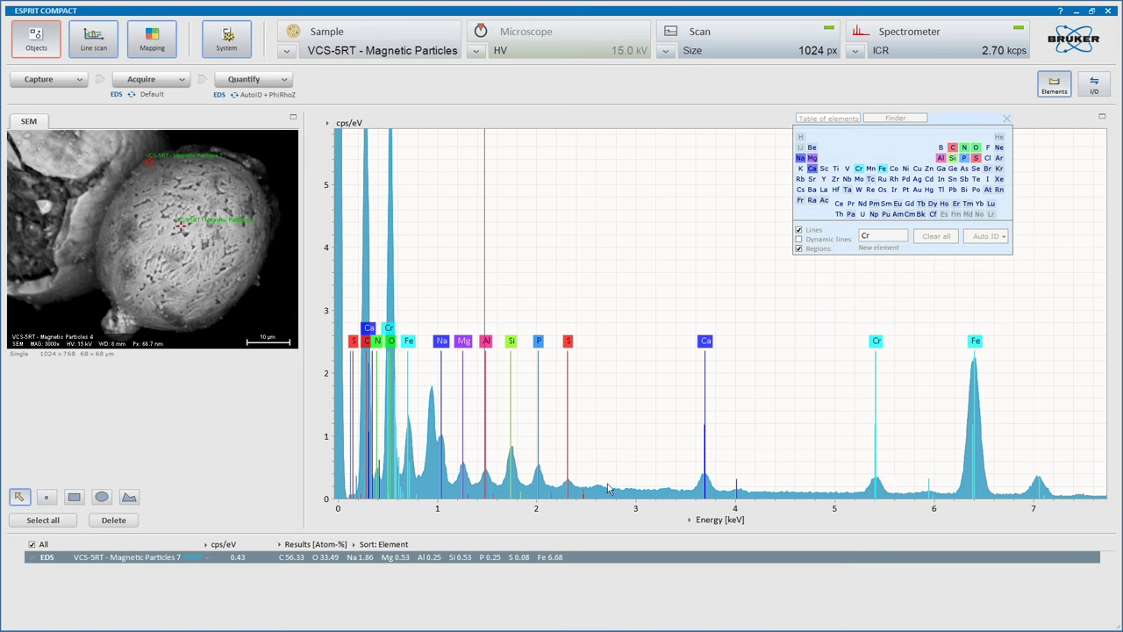
{"action": "left_click", "coordinate": [988, 158]}
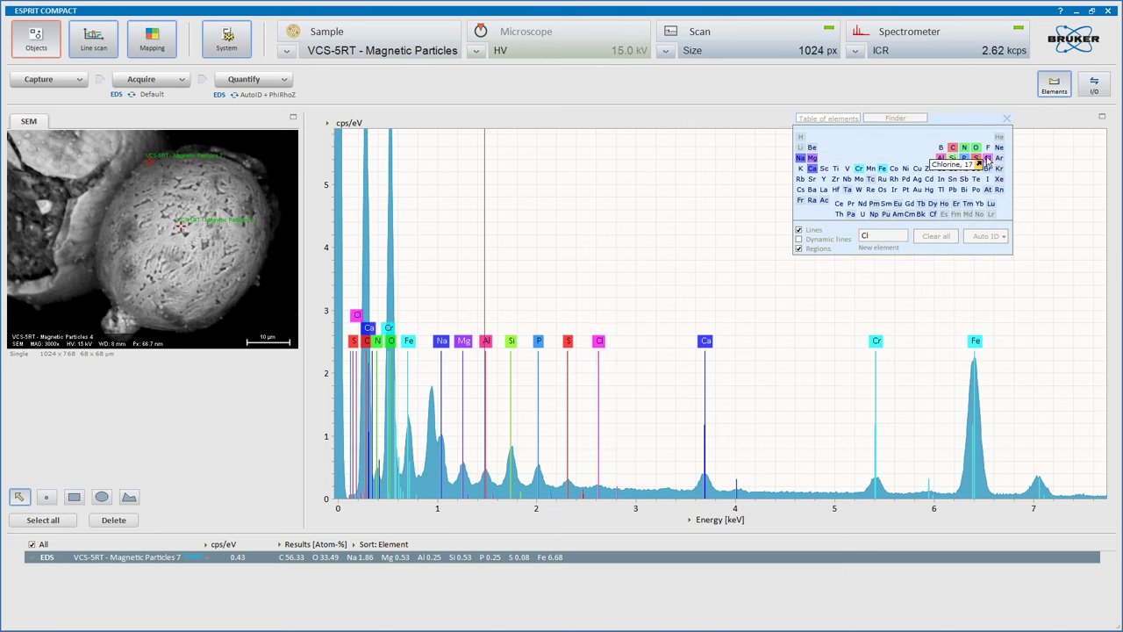
{"action": "left_click", "coordinate": [432, 403]}
{"action": "left_click", "coordinate": [433, 403]}
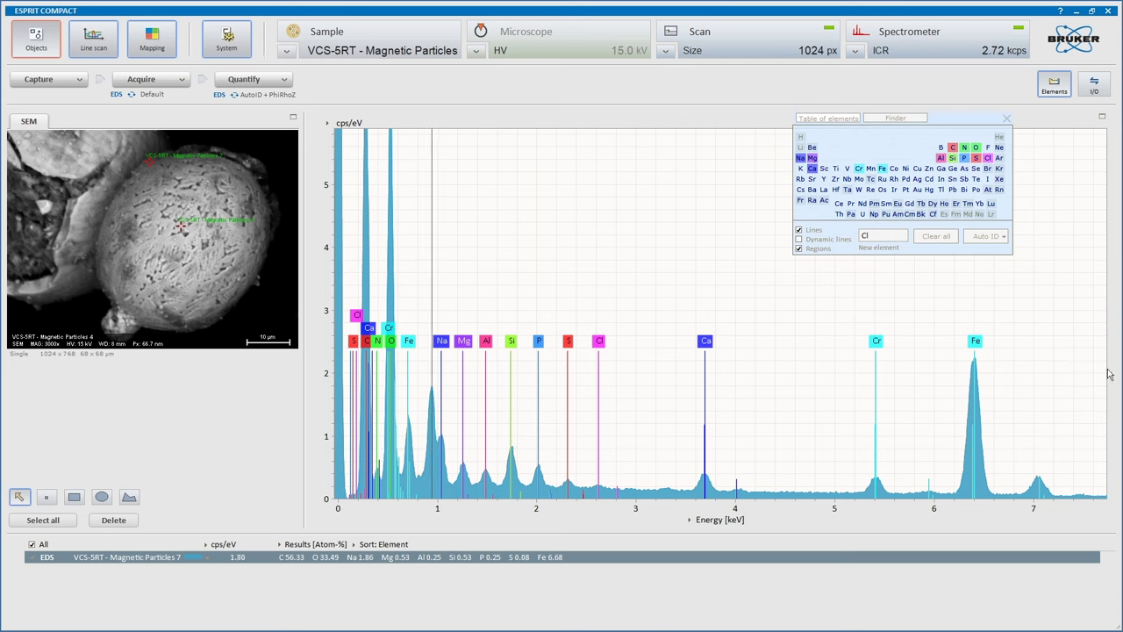
Step: Try manganese and cobalt against the spectrum's peaks, removing each again, and recheck chromium while keeping it in the element list
{"action": "left_click", "coordinate": [872, 173]}
{"action": "left_click", "coordinate": [894, 169]}
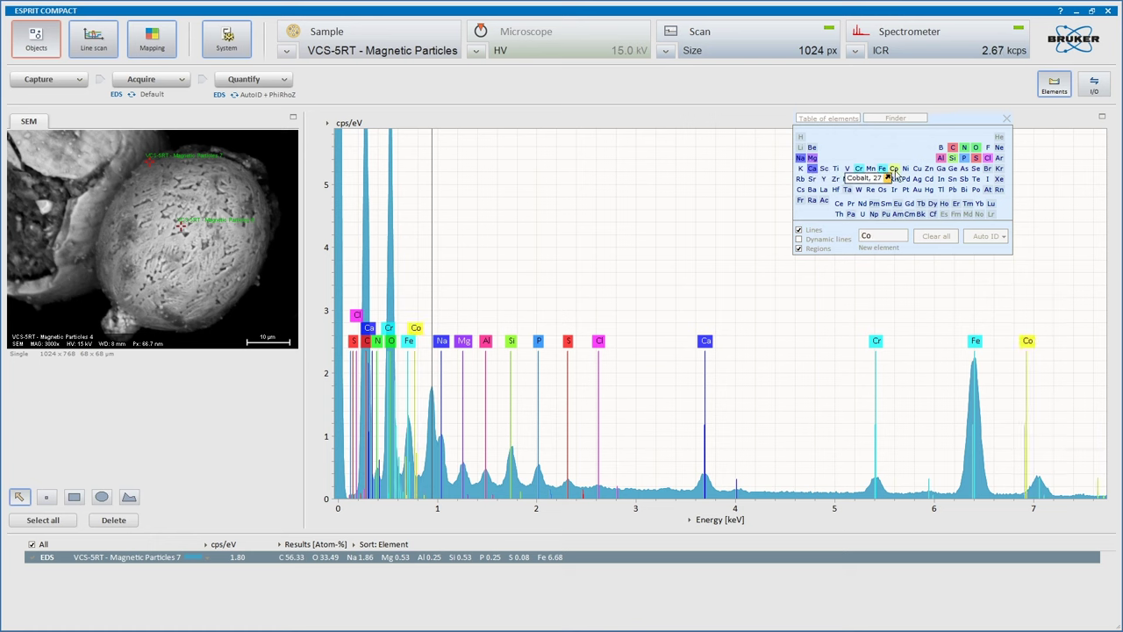
{"action": "left_click", "coordinate": [894, 170]}
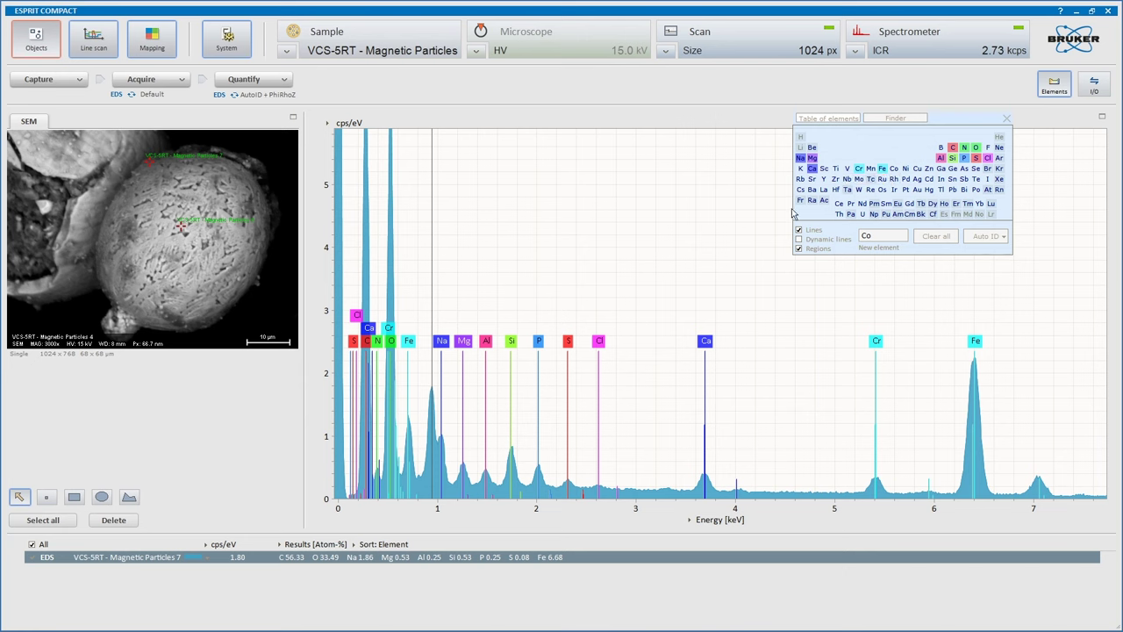
{"action": "left_click", "coordinate": [859, 169]}
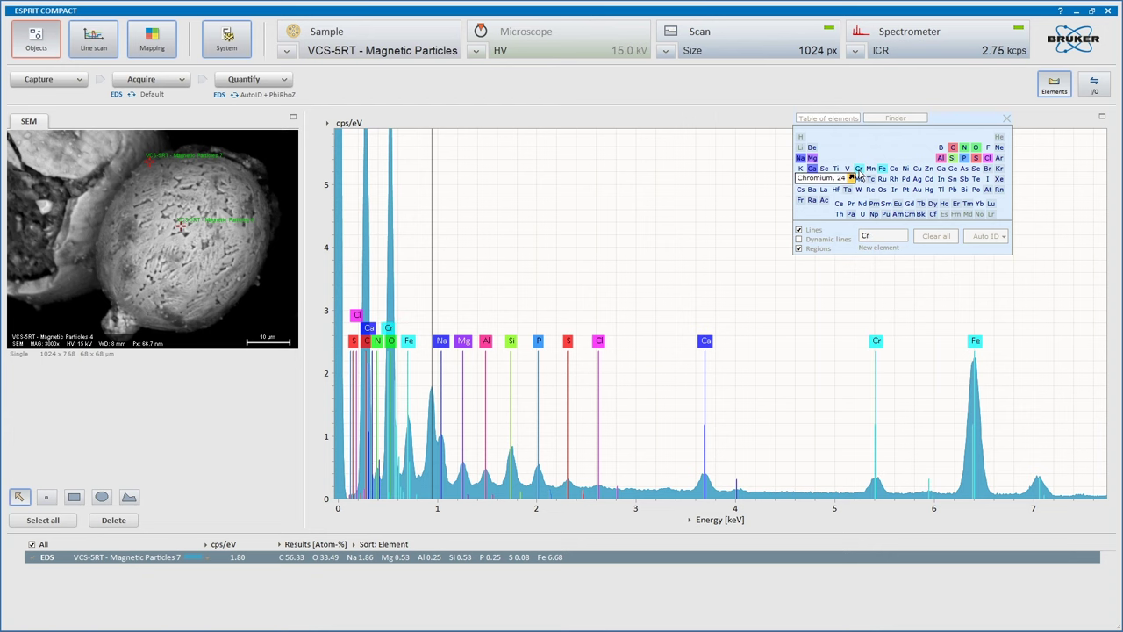
{"action": "left_click", "coordinate": [859, 169]}
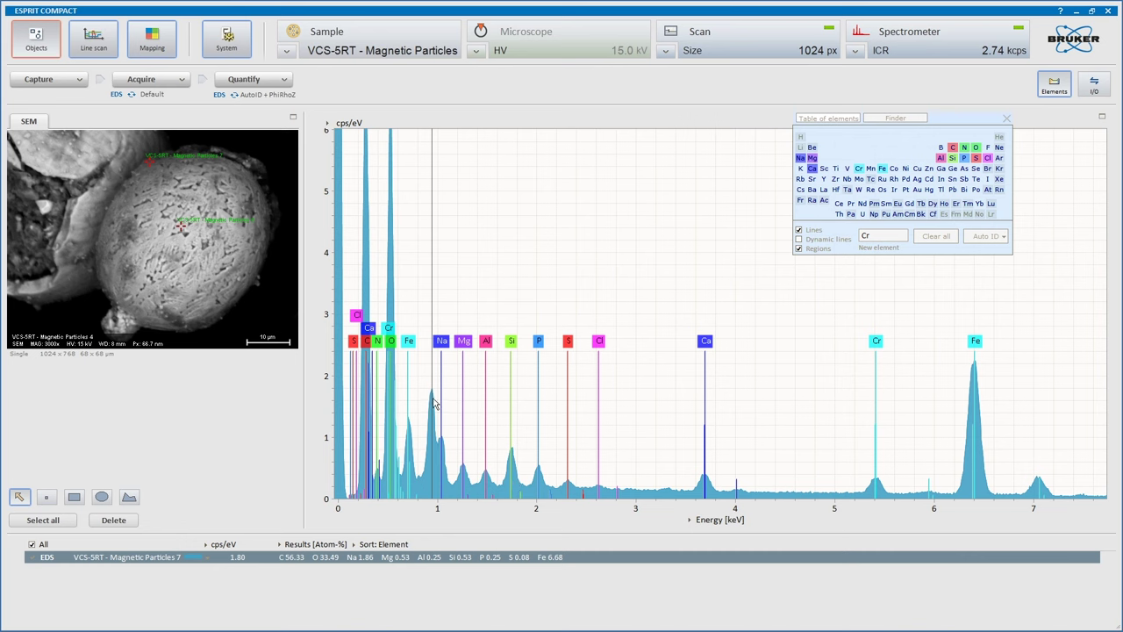
Step: Move the energy cursor to about 1.2 keV, try zinc and remove it again, and add copper to the element list
{"action": "left_click", "coordinate": [458, 436]}
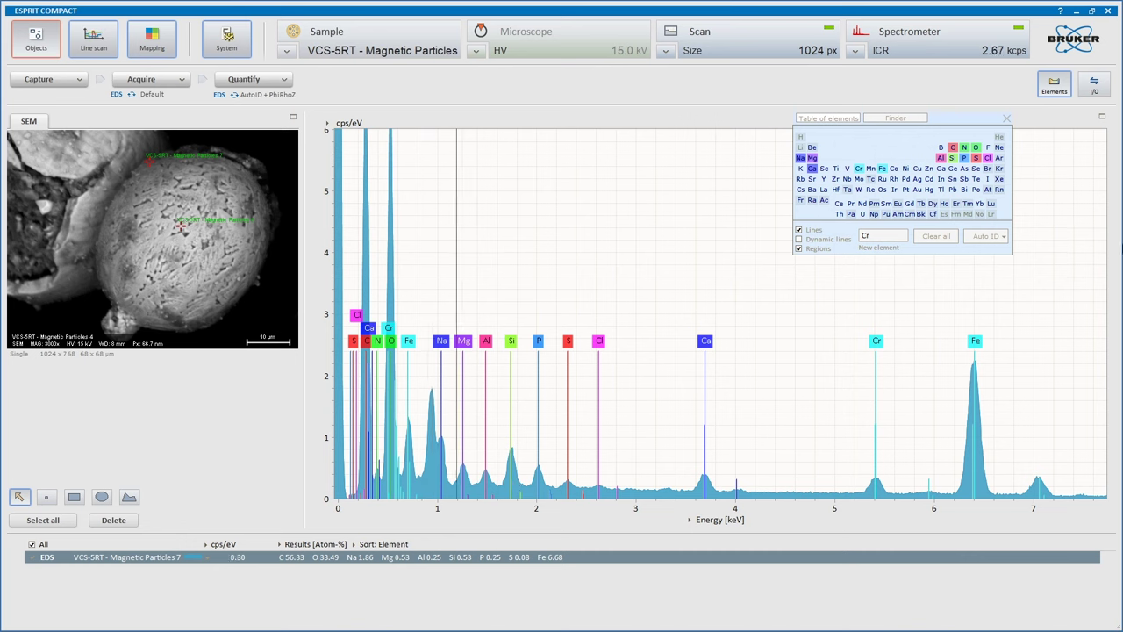
{"action": "left_click", "coordinate": [930, 168]}
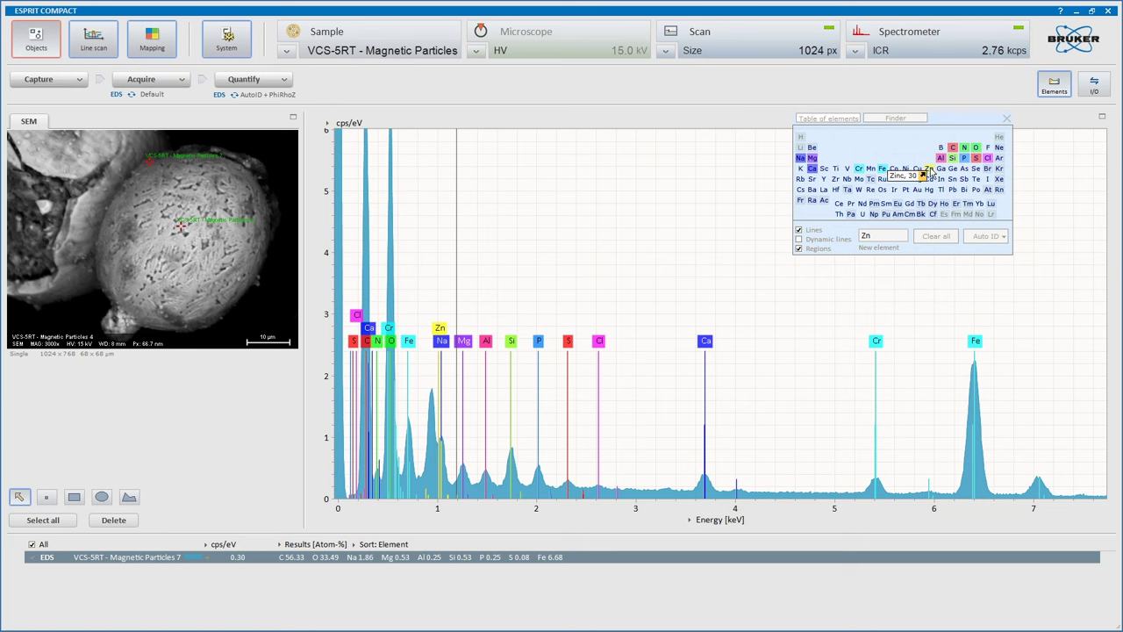
{"action": "left_click", "coordinate": [927, 170]}
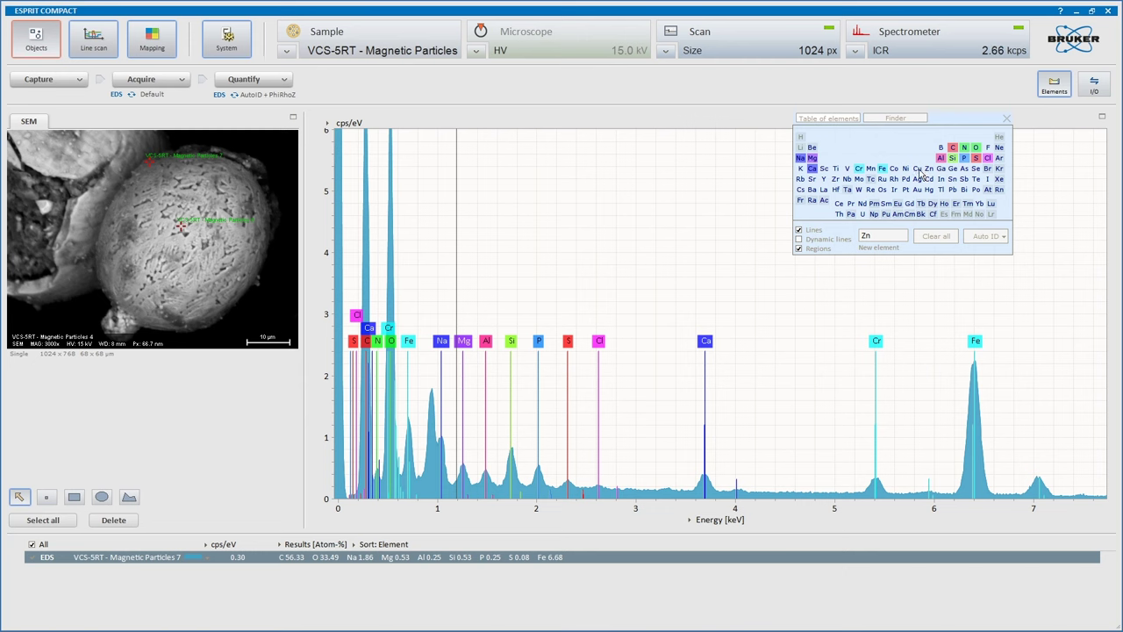
{"action": "left_click", "coordinate": [918, 169]}
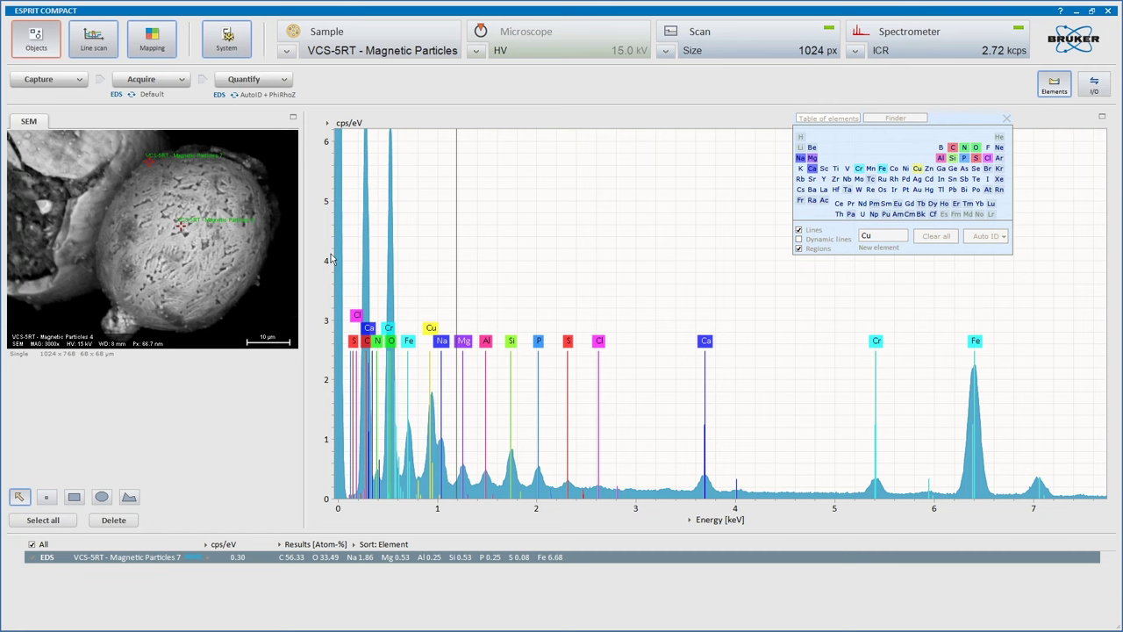
Step: Set the spectrum's intensity scale to about 12 cps/eV
{"action": "scroll", "coordinate": [332, 263], "scroll_direction": "down", "scroll_amount": 3}
{"action": "scroll", "coordinate": [323, 395], "scroll_direction": "down", "scroll_amount": 3}
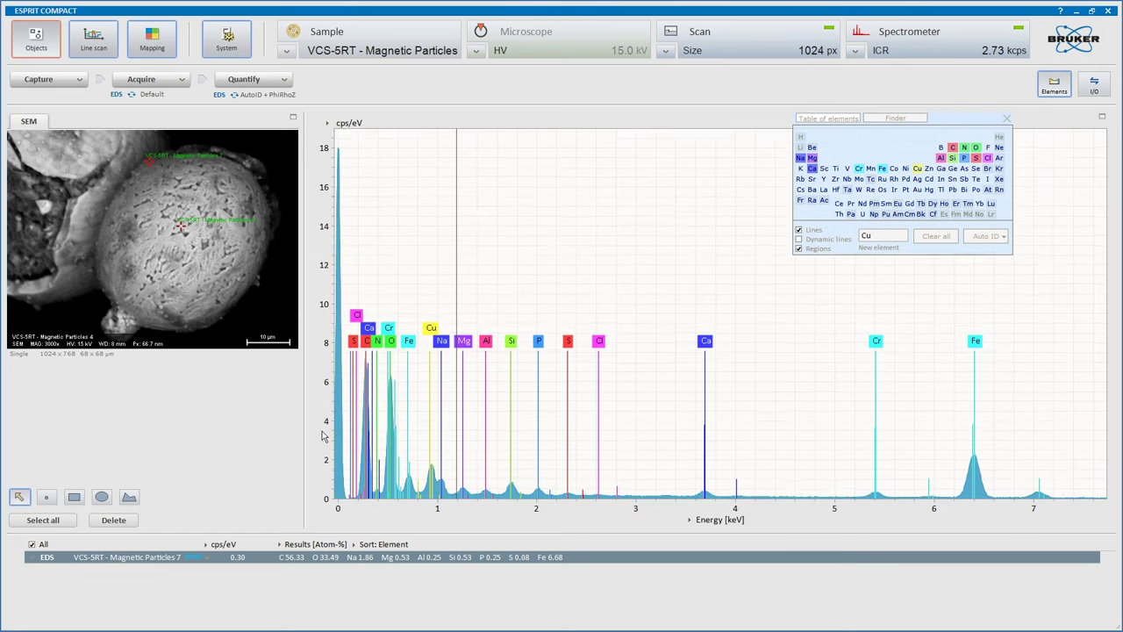
{"action": "scroll", "coordinate": [320, 445], "scroll_direction": "up", "scroll_amount": 3}
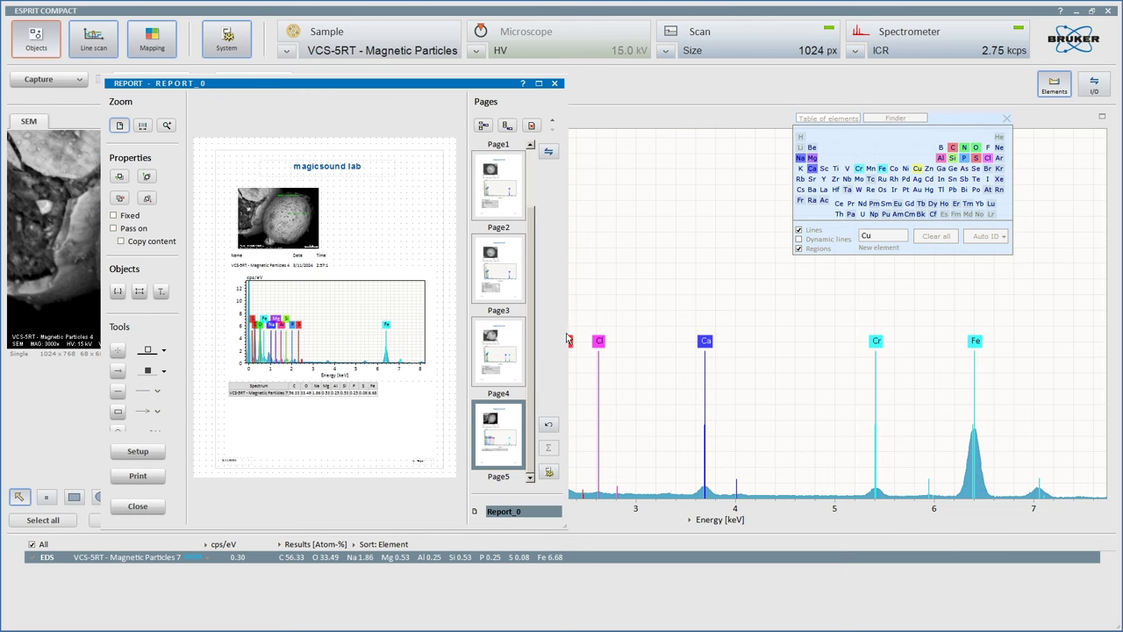
Step: Enlarge the report window, zoom in on the page's spectrum and place it beside the live spectrum for comparison
{"action": "left_click_drag", "start_coordinate": [716, 335], "coordinate": [1062, 374]}
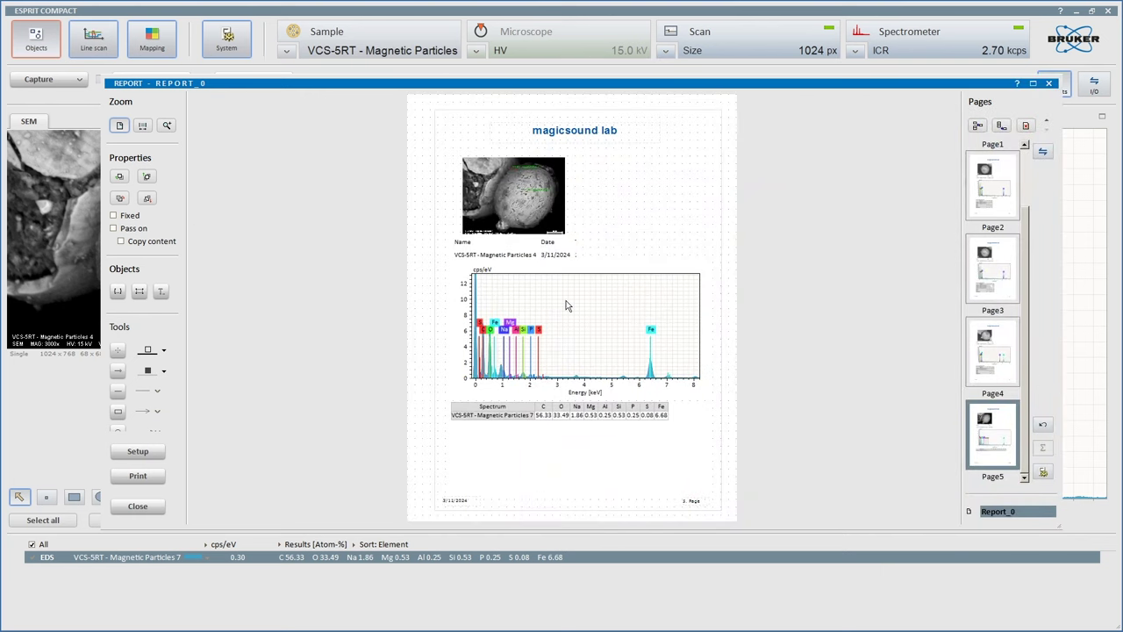
{"action": "left_click", "coordinate": [166, 125]}
{"action": "left_click_drag", "start_coordinate": [435, 251], "coordinate": [717, 409]}
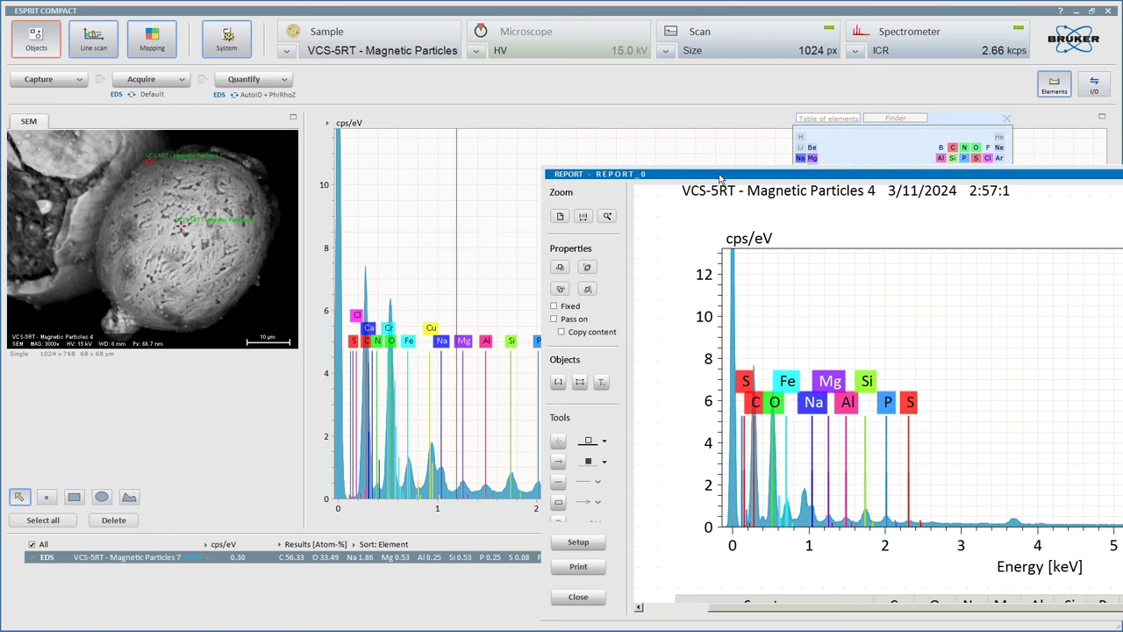
{"action": "left_click_drag", "start_coordinate": [720, 176], "coordinate": [931, 200]}
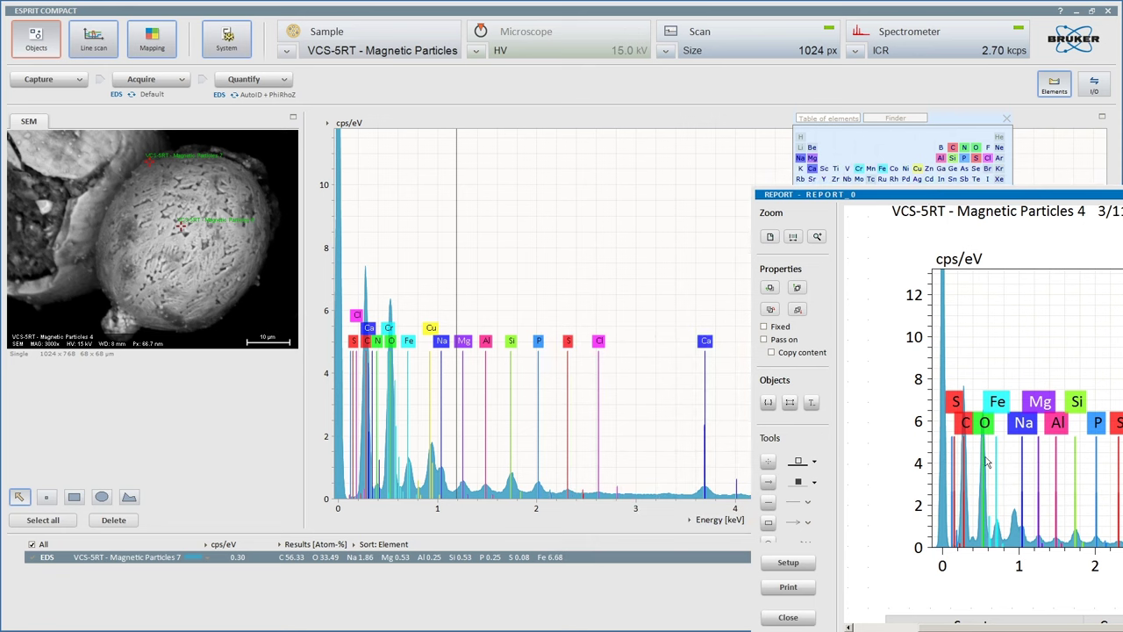
Step: Remove chromium from the element list and move the report window out of the spectrum's way
{"action": "left_click", "coordinate": [862, 169]}
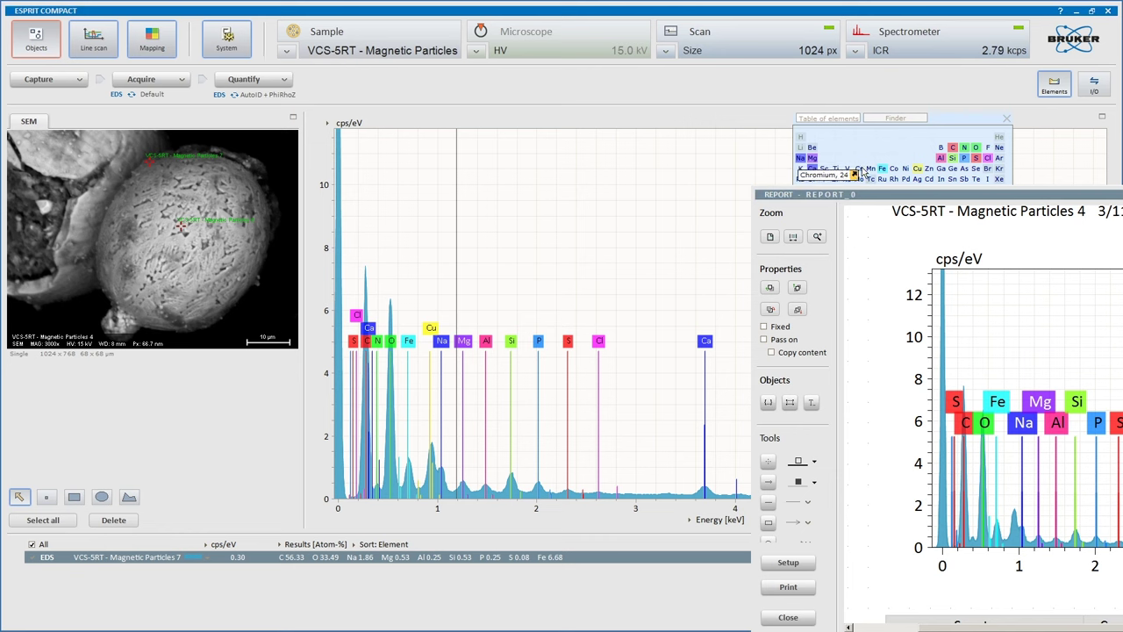
{"action": "left_click", "coordinate": [763, 198]}
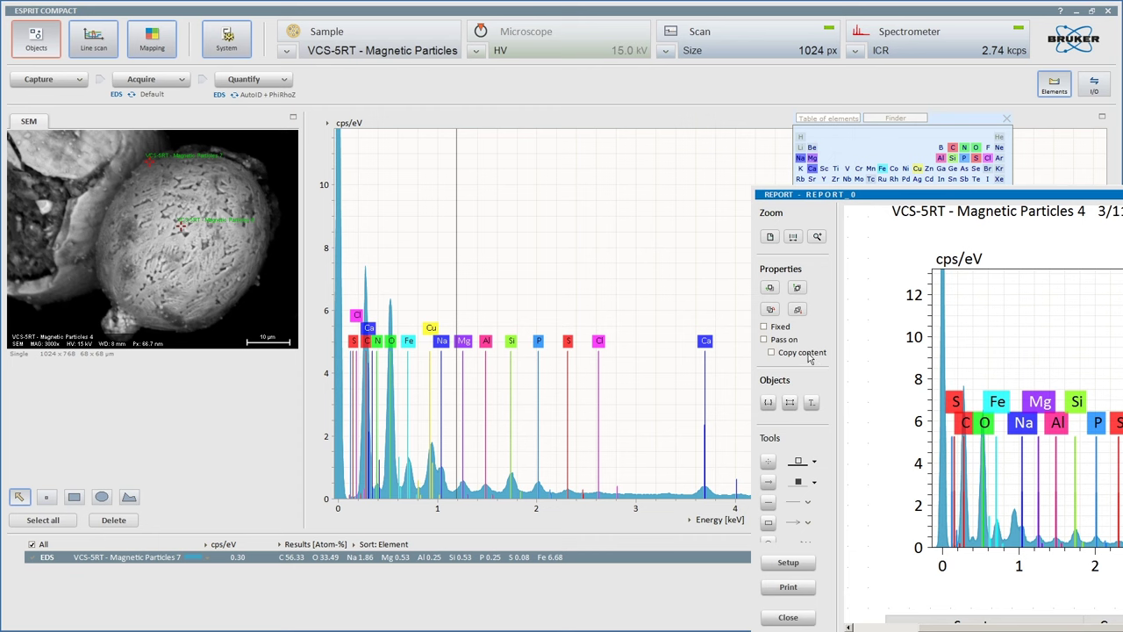
{"action": "left_click_drag", "start_coordinate": [910, 195], "coordinate": [334, 163]}
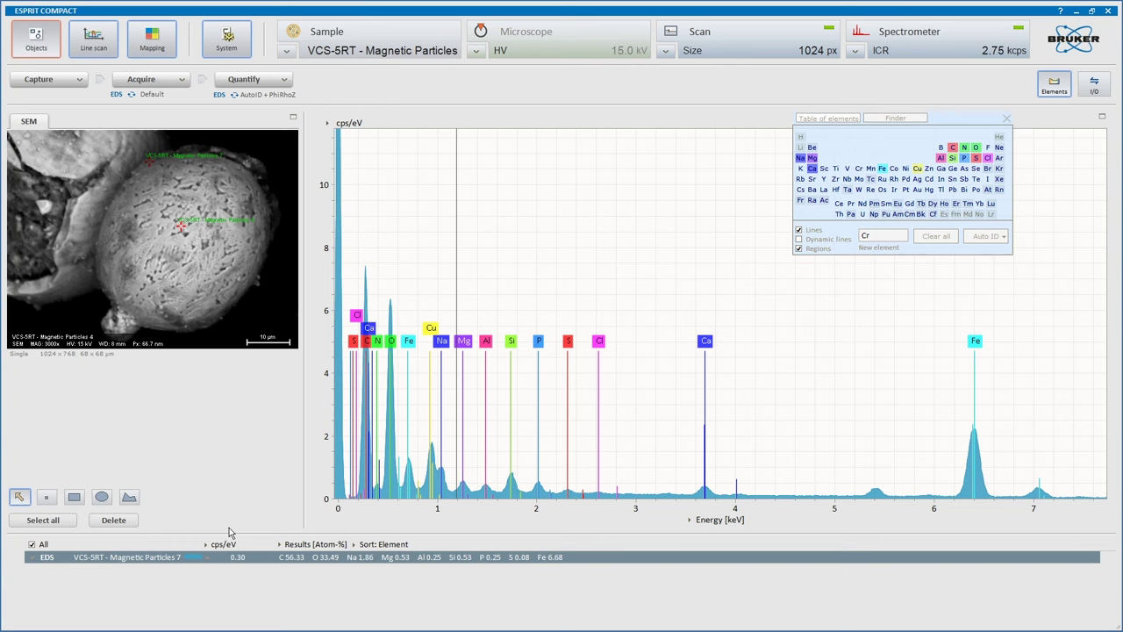
Step: Start acquiring the Magnetic Particles 6 point spectrum and compare it with Magnetic Particles 7 by selecting each in turn
{"action": "left_click", "coordinate": [163, 82]}
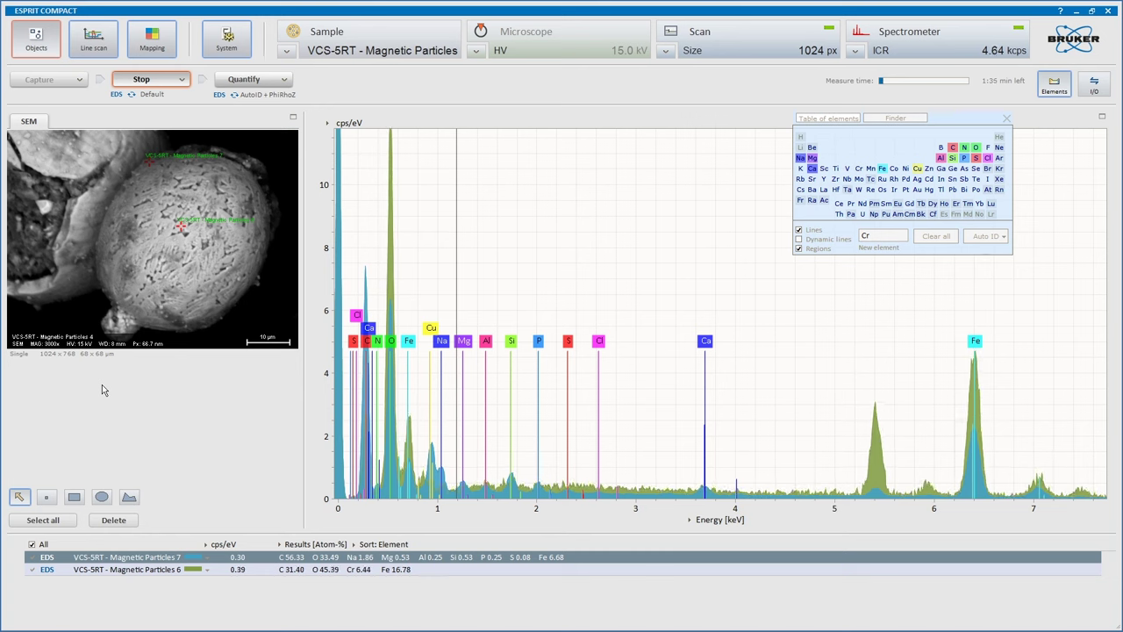
{"action": "left_click", "coordinate": [37, 568]}
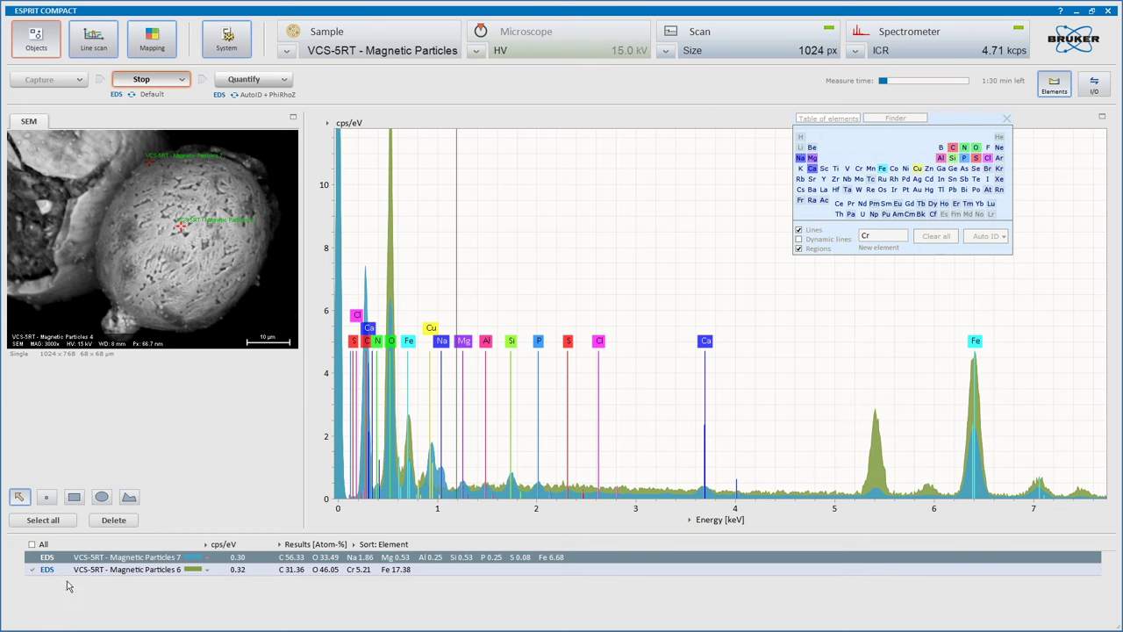
{"action": "left_click", "coordinate": [66, 571]}
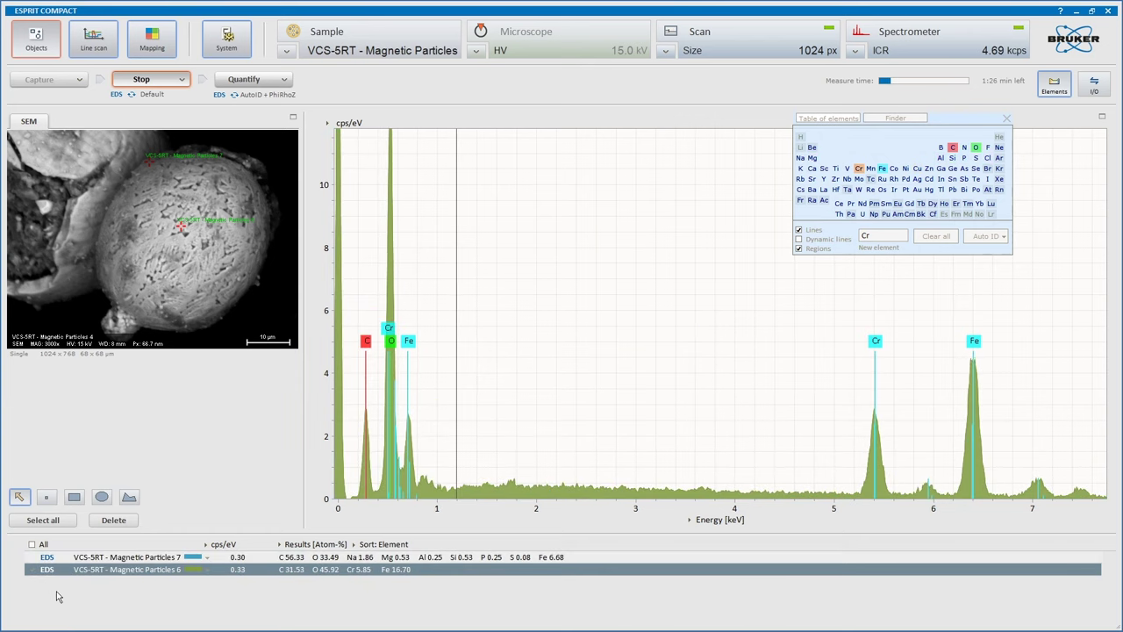
{"action": "left_click", "coordinate": [80, 562]}
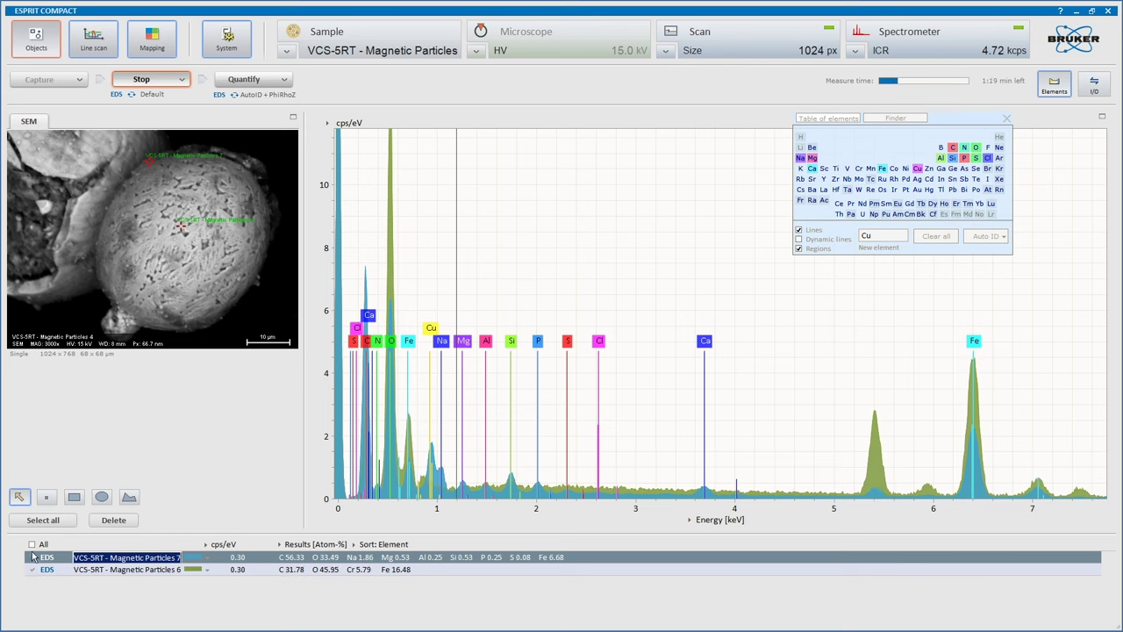
{"action": "left_click", "coordinate": [122, 571]}
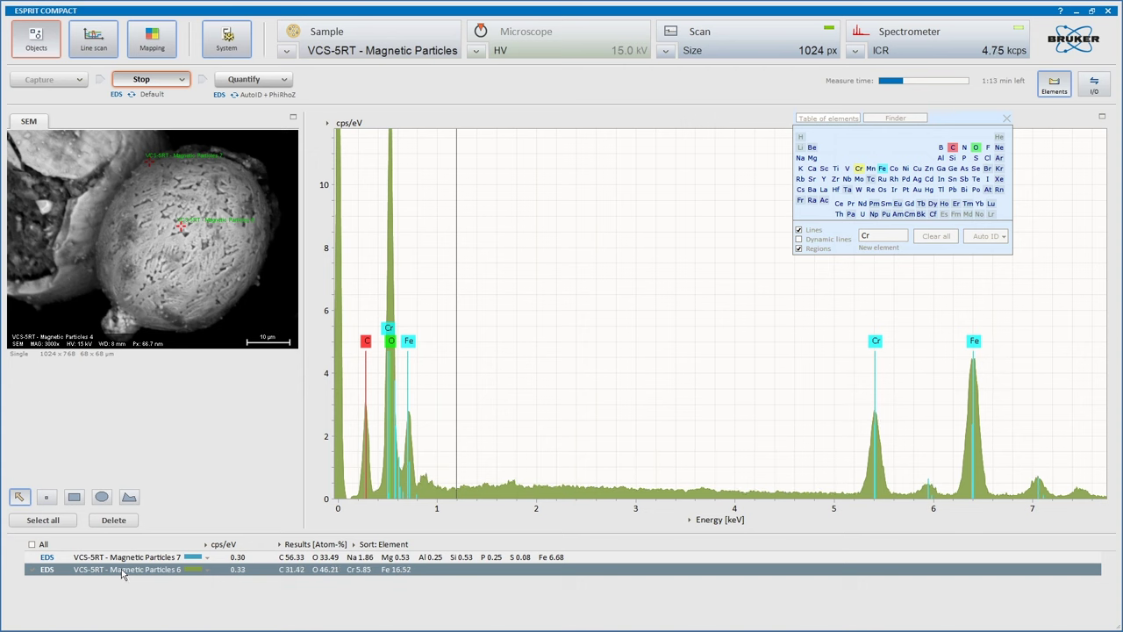
{"action": "left_click", "coordinate": [123, 557]}
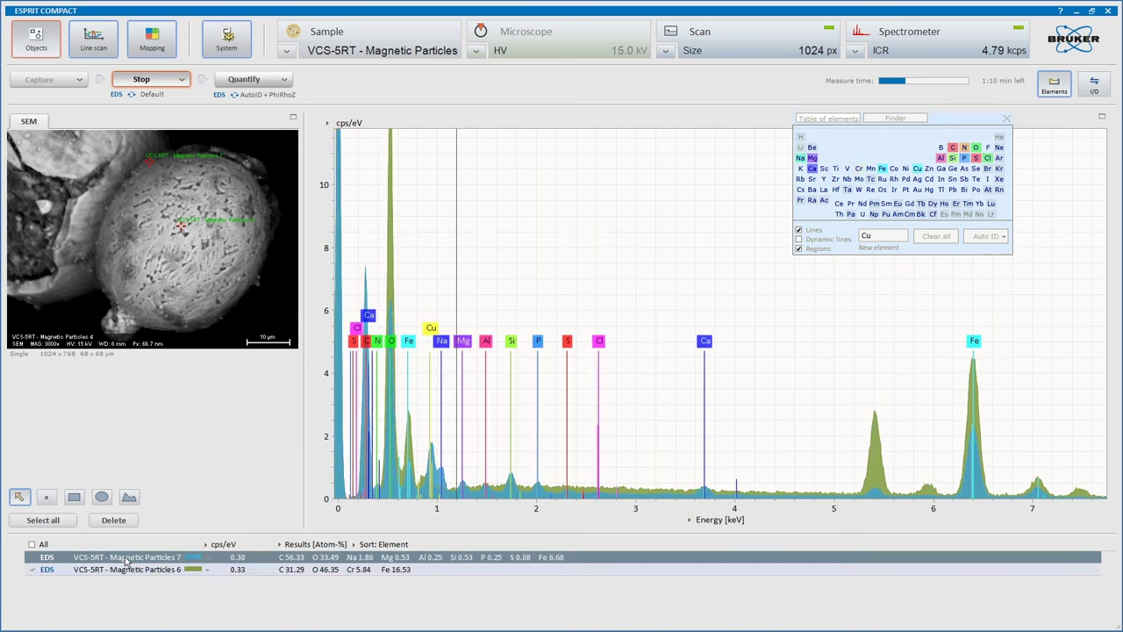
Step: Check the report's spectrum page and add the Magnetic Particles 6 spectrum to Report_0 as a new page
{"action": "key", "text": "ctrl+r"}
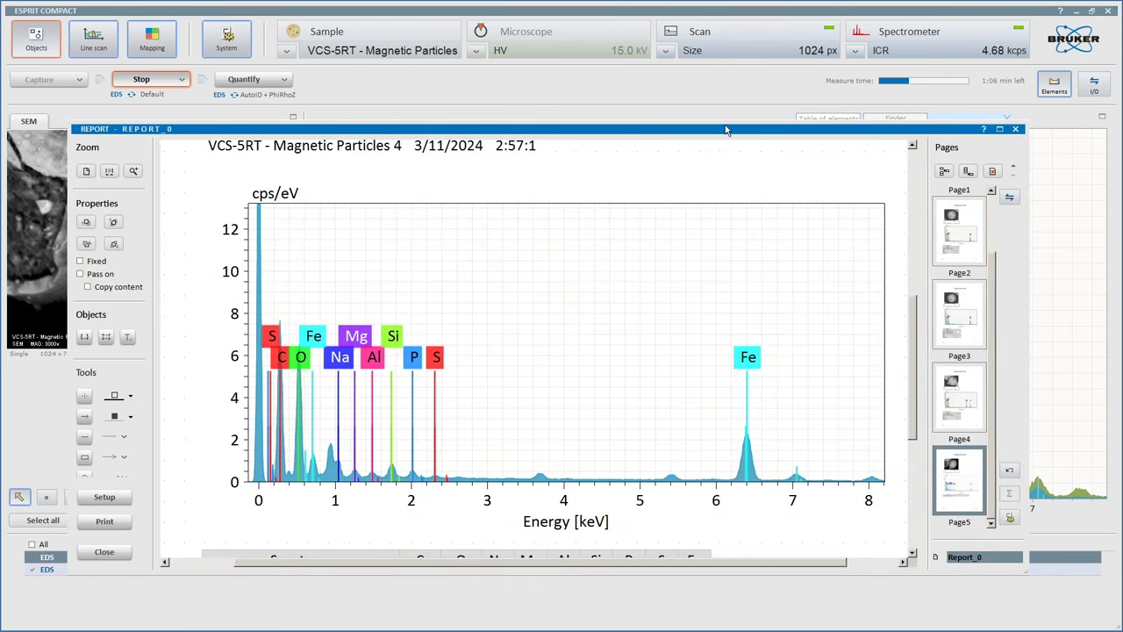
{"action": "key", "text": "Escape"}
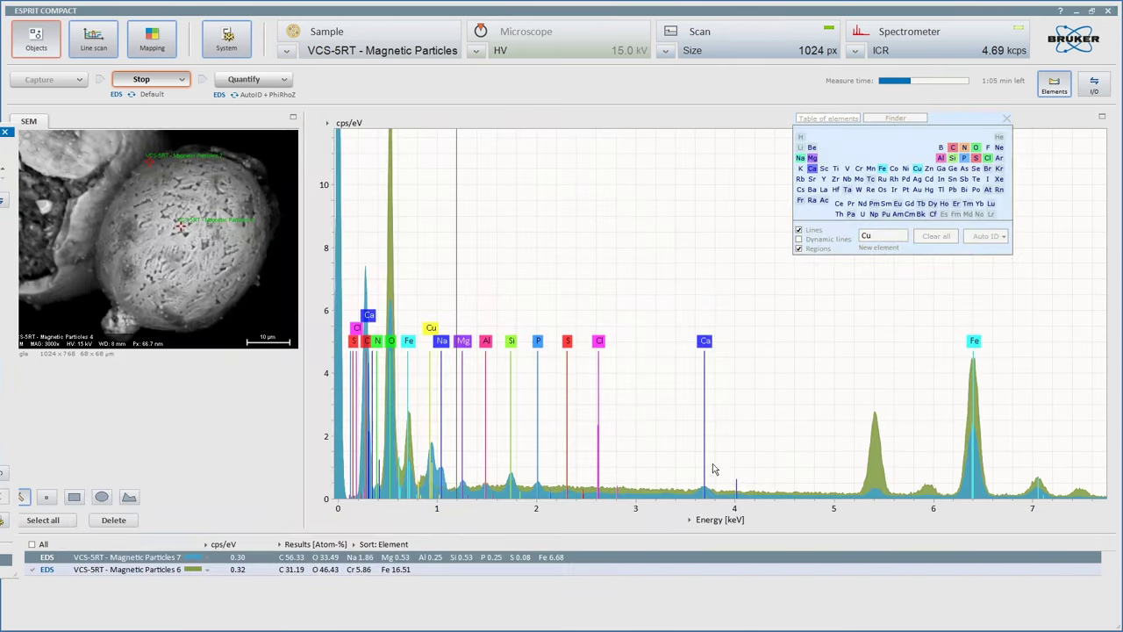
{"action": "left_click", "coordinate": [113, 571]}
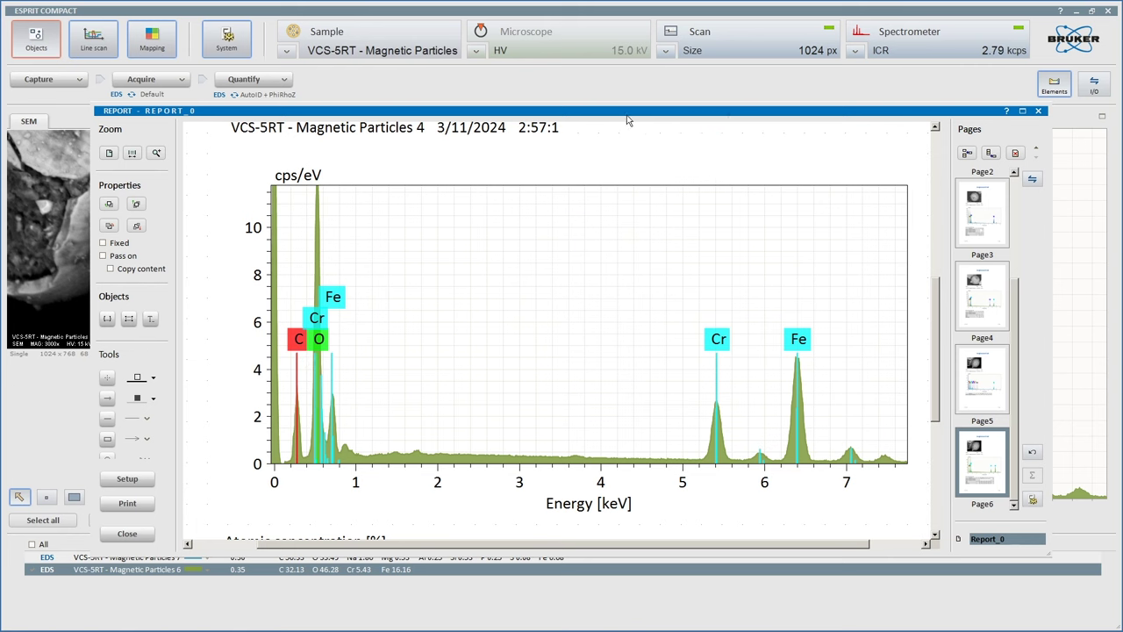
{"action": "key", "text": "Escape"}
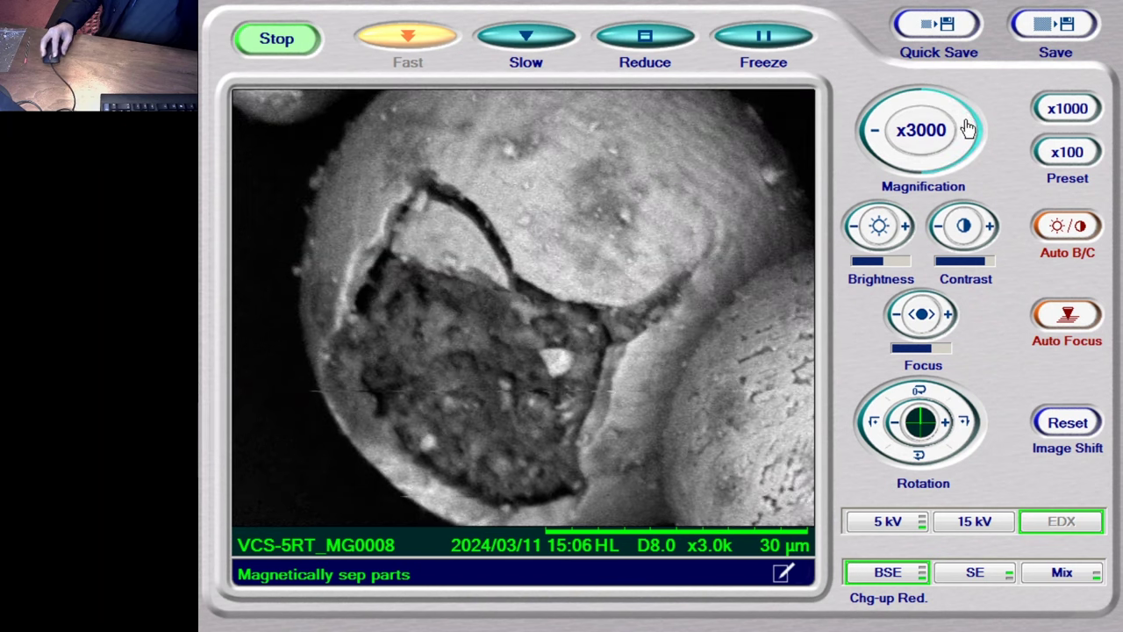
Step: In the microscope control software, raise the magnification on the broken particle to x5000 and refine the focus
{"action": "left_click", "coordinate": [878, 139]}
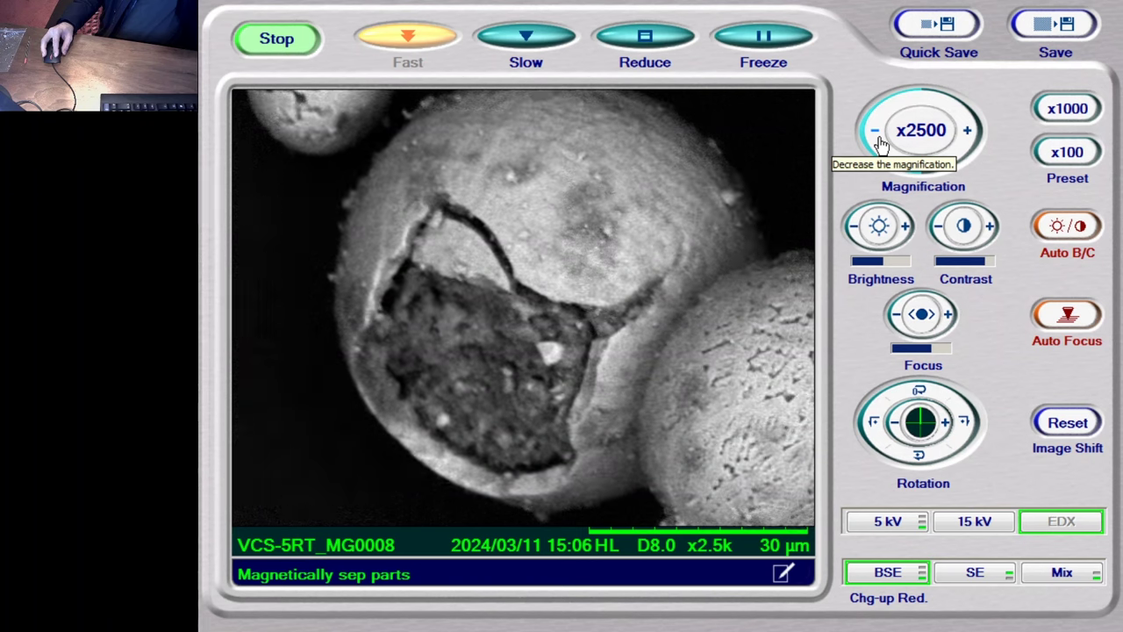
{"action": "left_click", "coordinate": [967, 131]}
{"action": "left_click", "coordinate": [967, 132]}
{"action": "left_click", "coordinate": [967, 131]}
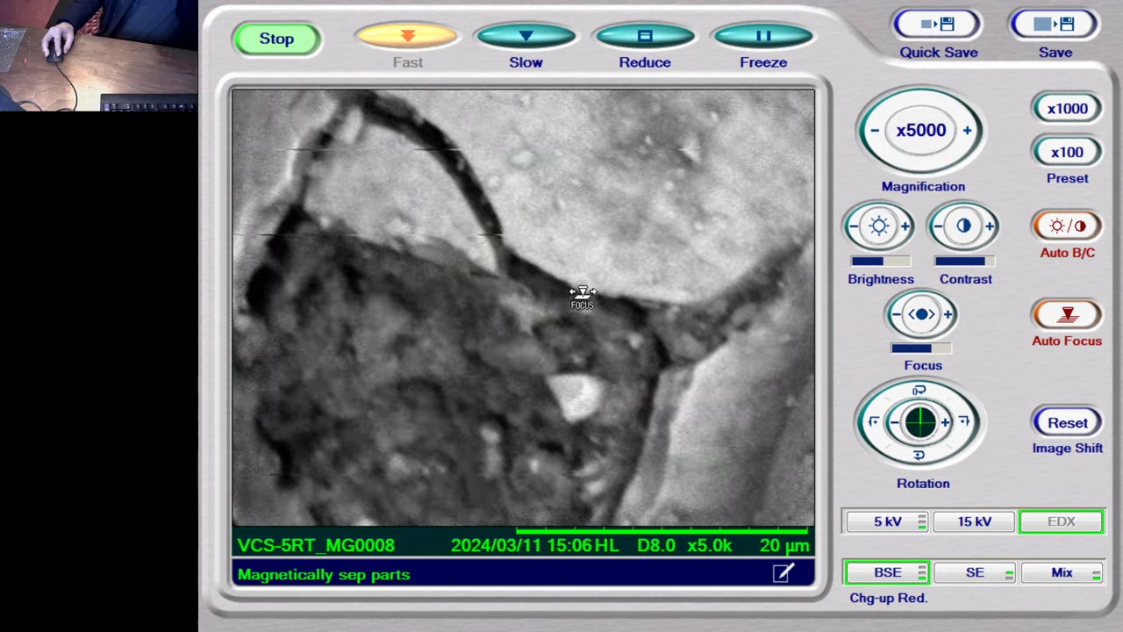
{"action": "left_click_drag", "start_coordinate": [652, 298], "coordinate": [579, 292]}
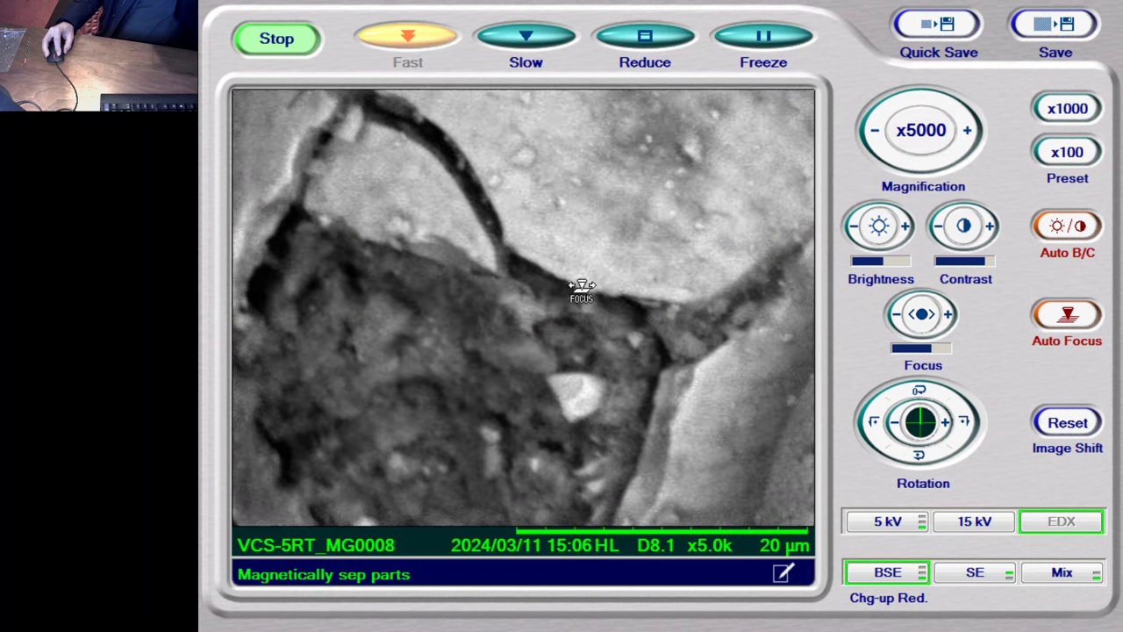
Step: Set the magnification to x2500, save the broken particle's micrograph as VCS-5RT_MG0008(x2.5k) in TIFF format and resume fast scanning
{"action": "left_click", "coordinate": [876, 133]}
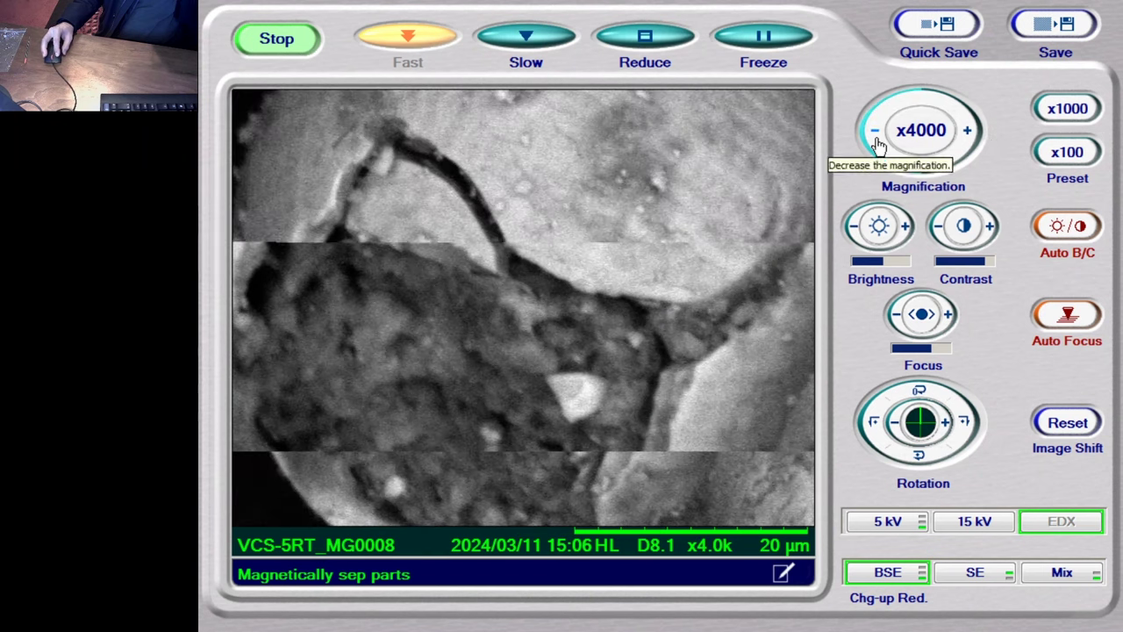
{"action": "left_click", "coordinate": [878, 140]}
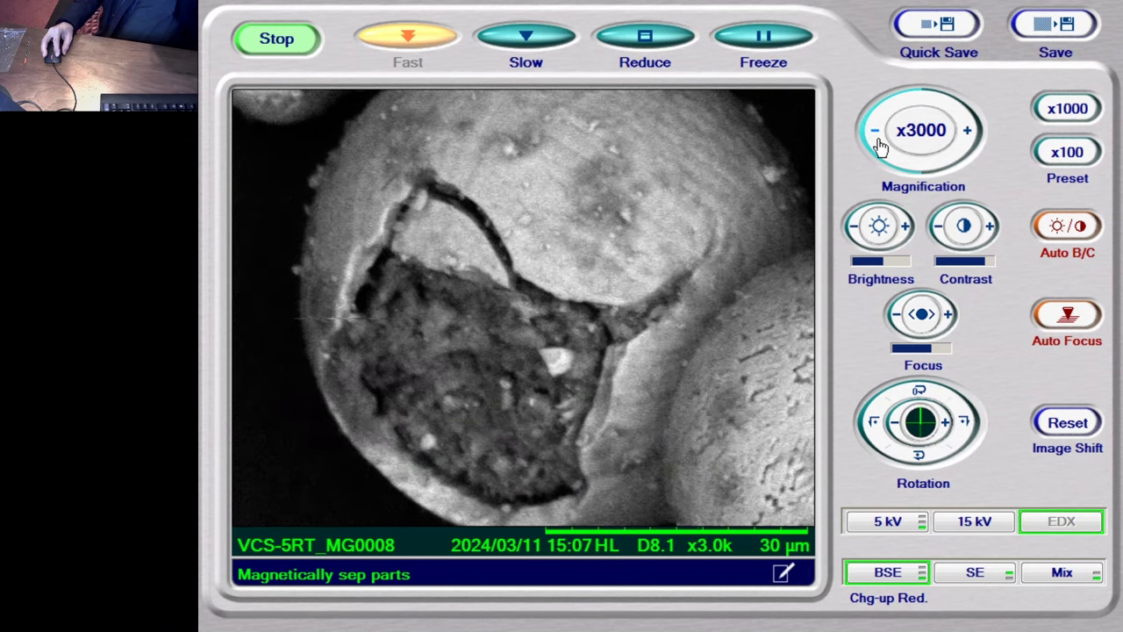
{"action": "left_click", "coordinate": [876, 132]}
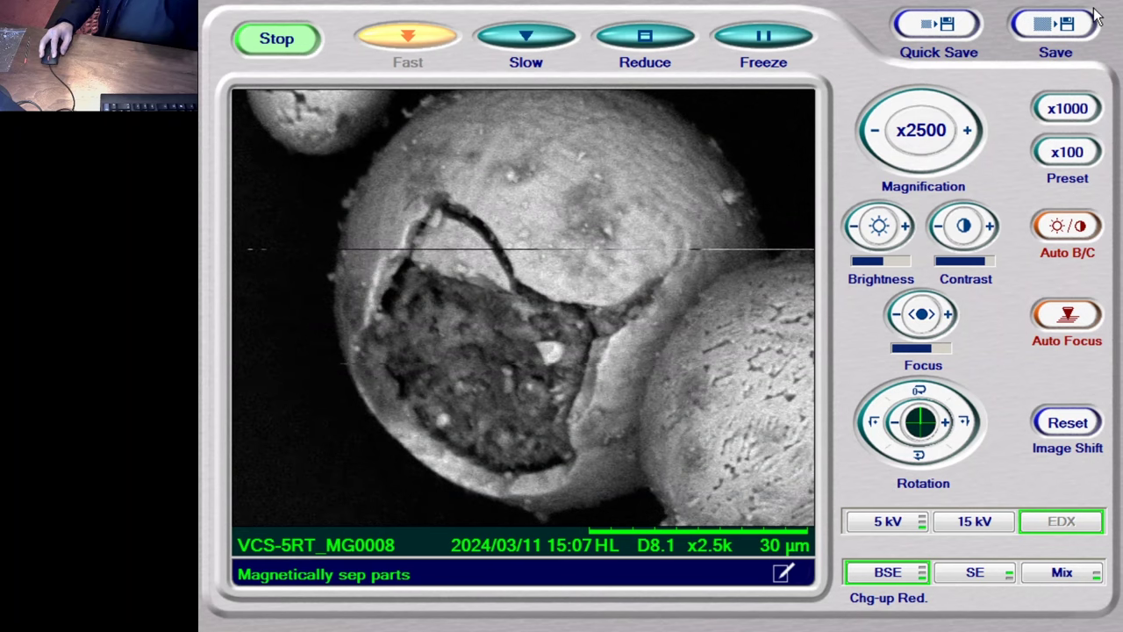
{"action": "left_click", "coordinate": [1053, 51]}
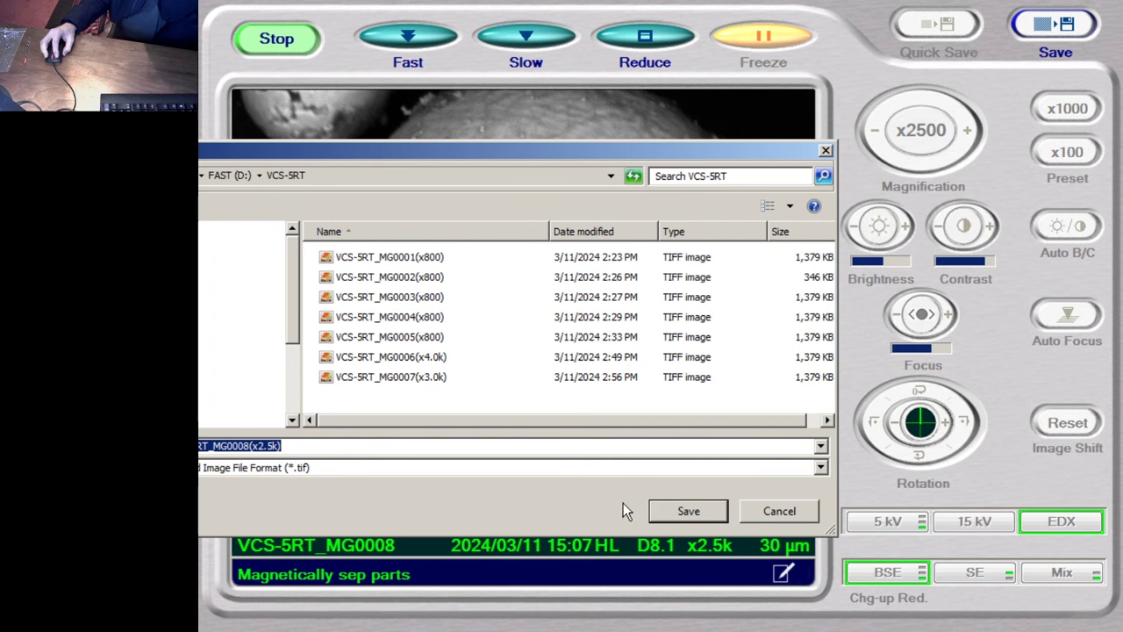
{"action": "left_click", "coordinate": [667, 511]}
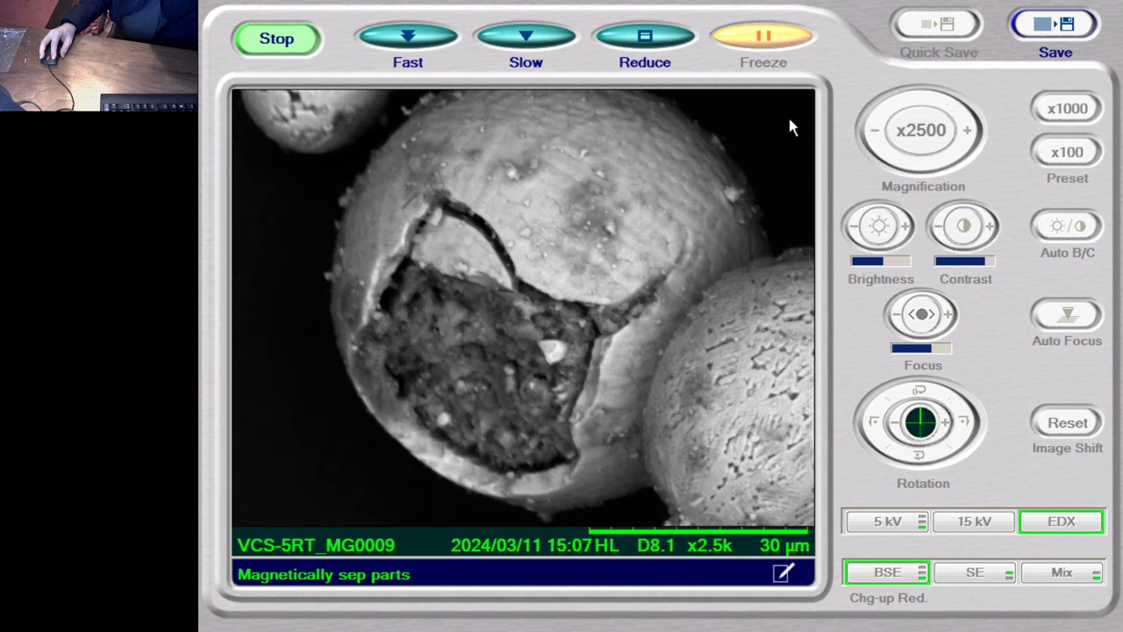
{"action": "left_click", "coordinate": [408, 40]}
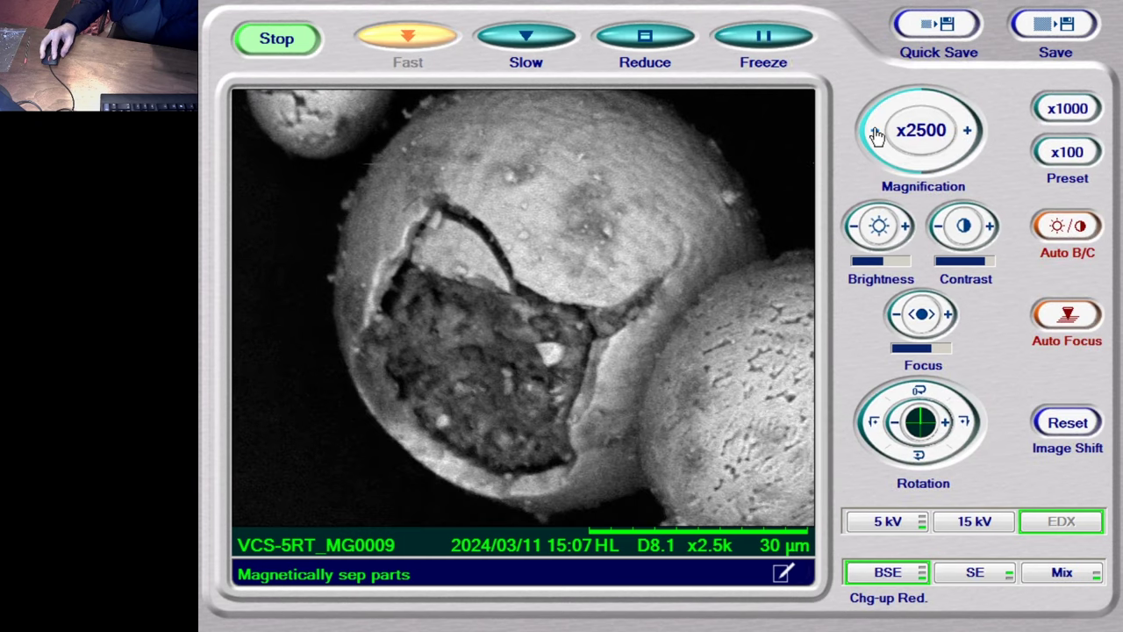
Step: Lower the magnification to x1800 to frame the neighbouring spheres and save the micrograph as VCS-5RT_MG0009(x1.8k)
{"action": "left_click", "coordinate": [875, 130]}
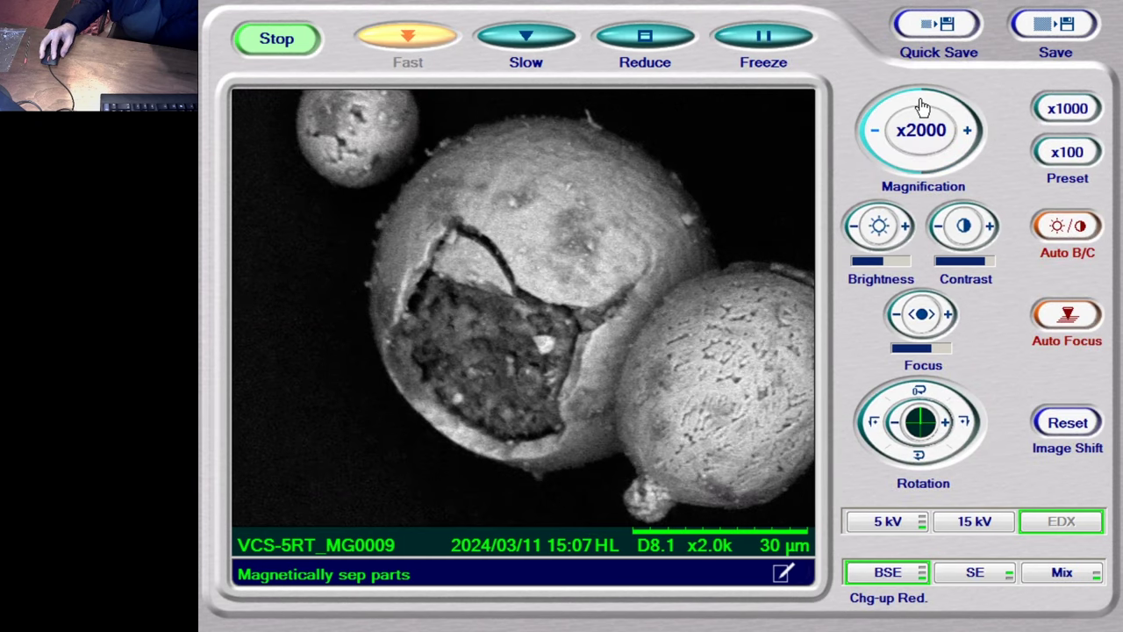
{"action": "left_click", "coordinate": [875, 131]}
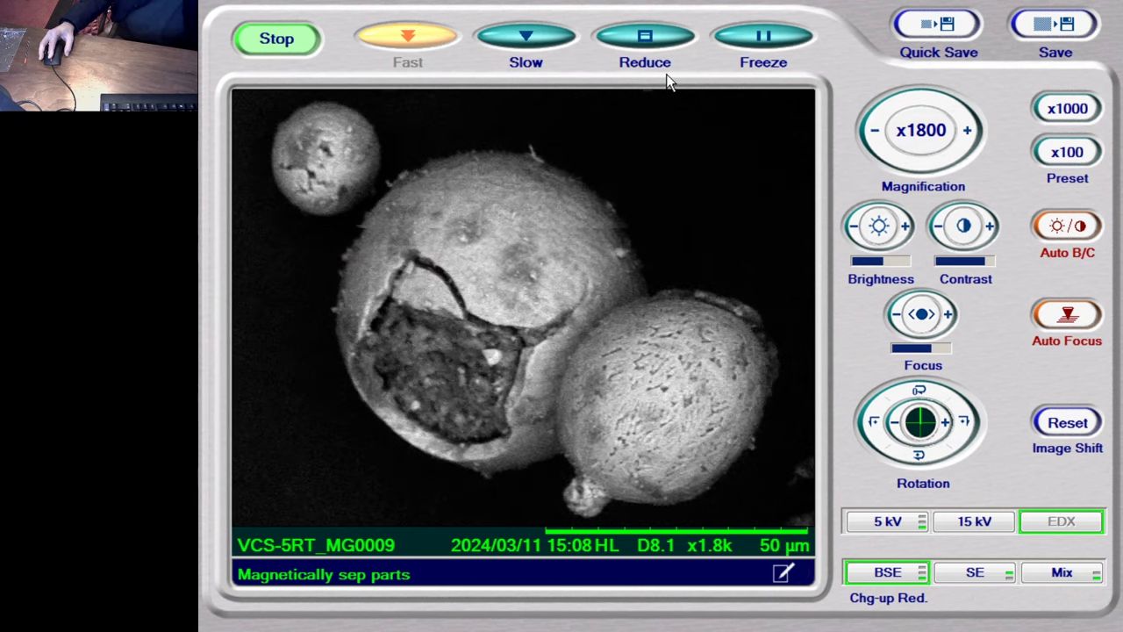
{"action": "left_click", "coordinate": [1044, 24]}
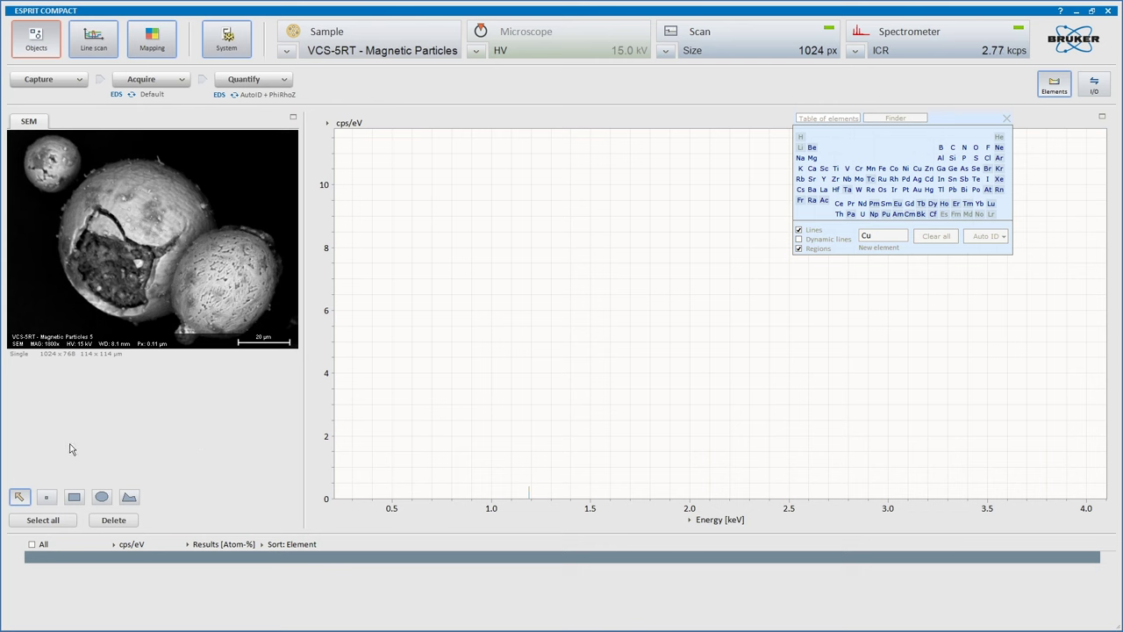
Step: In ESPRIT Compact, acquire an EDS point spectrum on the broken particle's outer shell and mark a second point on its lower broken rim
{"action": "left_click", "coordinate": [46, 497]}
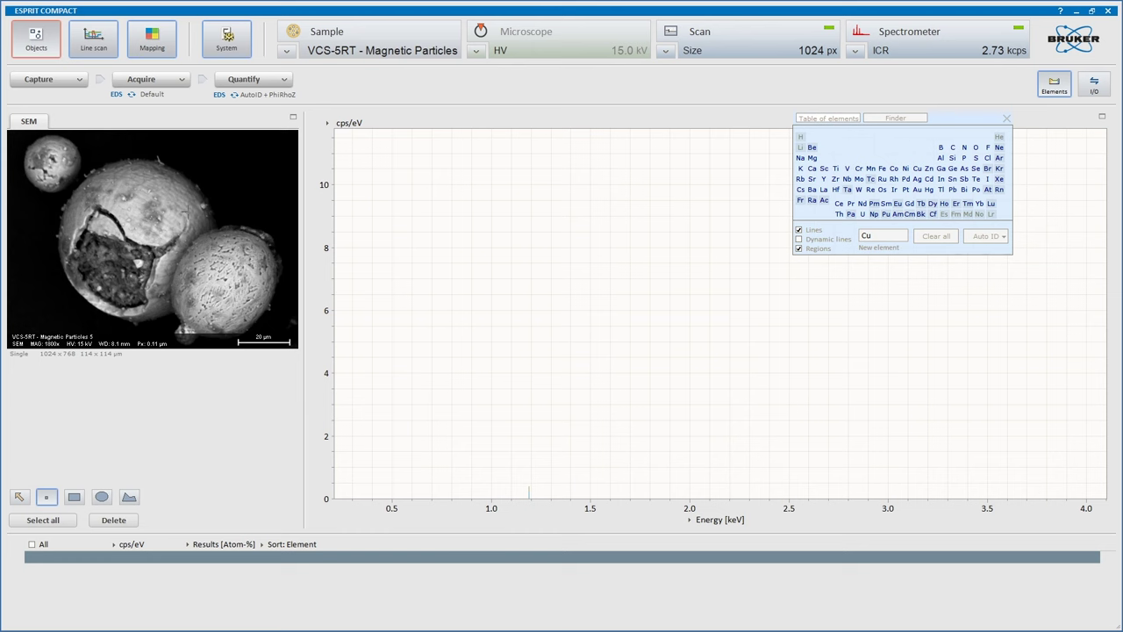
{"action": "left_click", "coordinate": [171, 220]}
{"action": "left_click", "coordinate": [151, 85]}
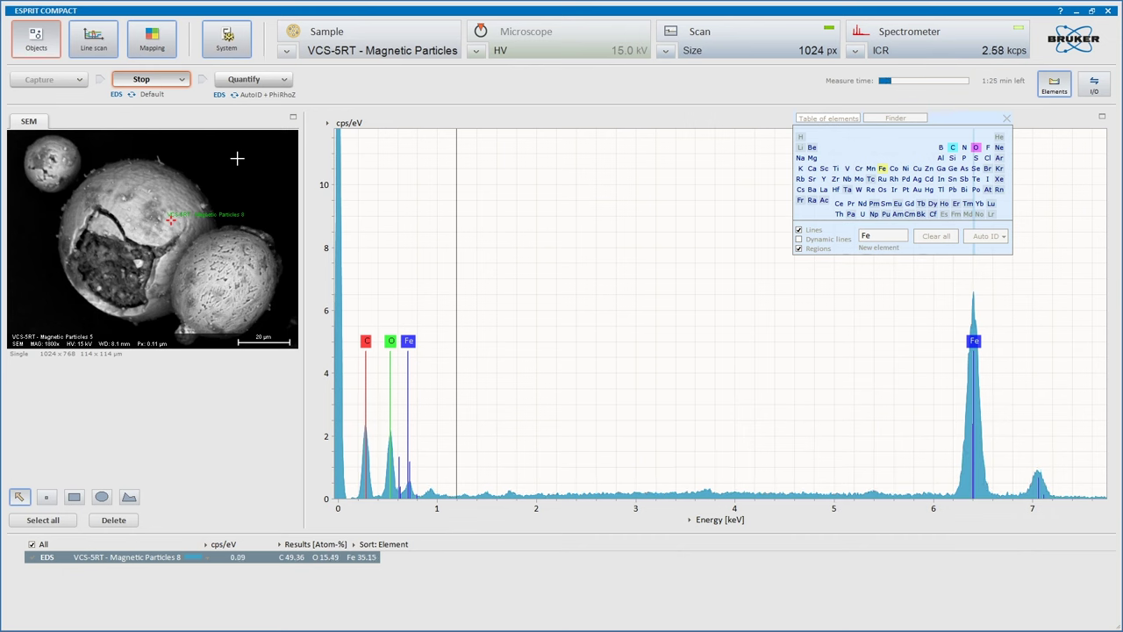
{"action": "left_click", "coordinate": [103, 306]}
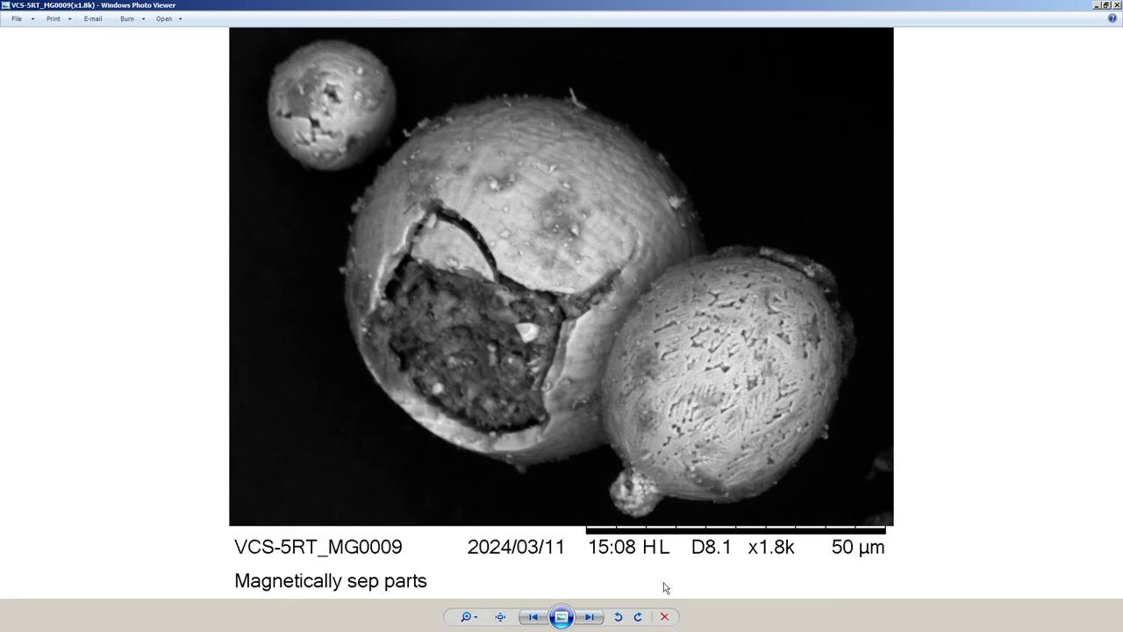
Step: Examine the saved VCS-5RT_MG0009(x1.8k) micrograph in Windows Photo Viewer, zooming into the broken shell and back out, and close it
{"action": "left_click", "coordinate": [470, 619]}
{"action": "left_click_drag", "start_coordinate": [472, 619], "coordinate": [472, 605]}
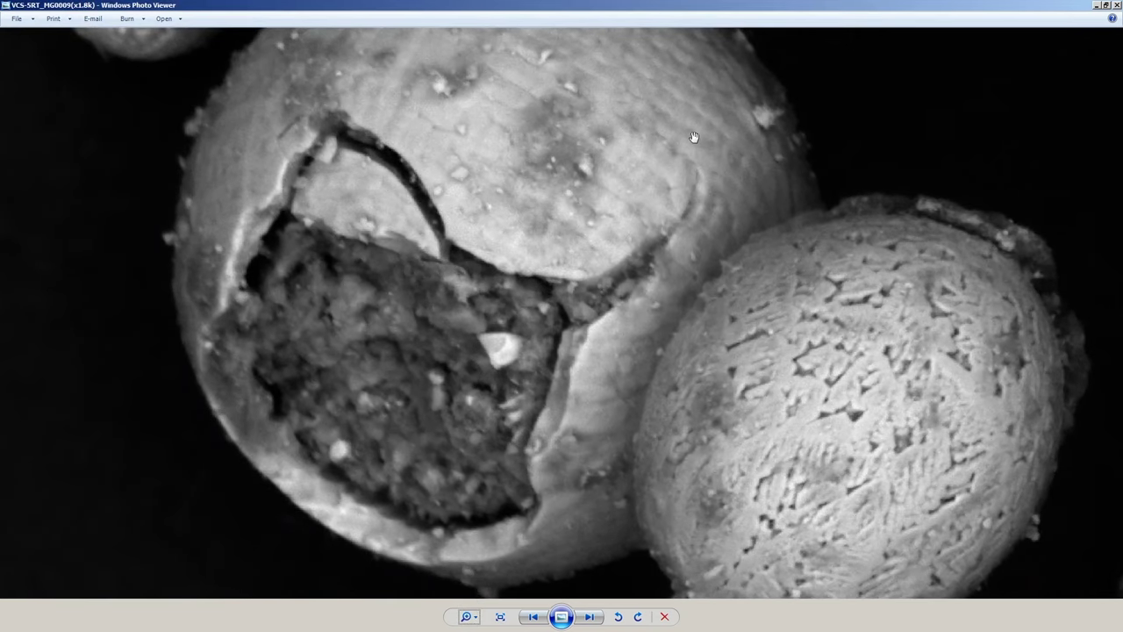
{"action": "left_click", "coordinate": [466, 616]}
{"action": "left_click", "coordinate": [481, 619]}
{"action": "left_click", "coordinate": [480, 618]}
{"action": "left_click_drag", "start_coordinate": [479, 618], "coordinate": [478, 621]}
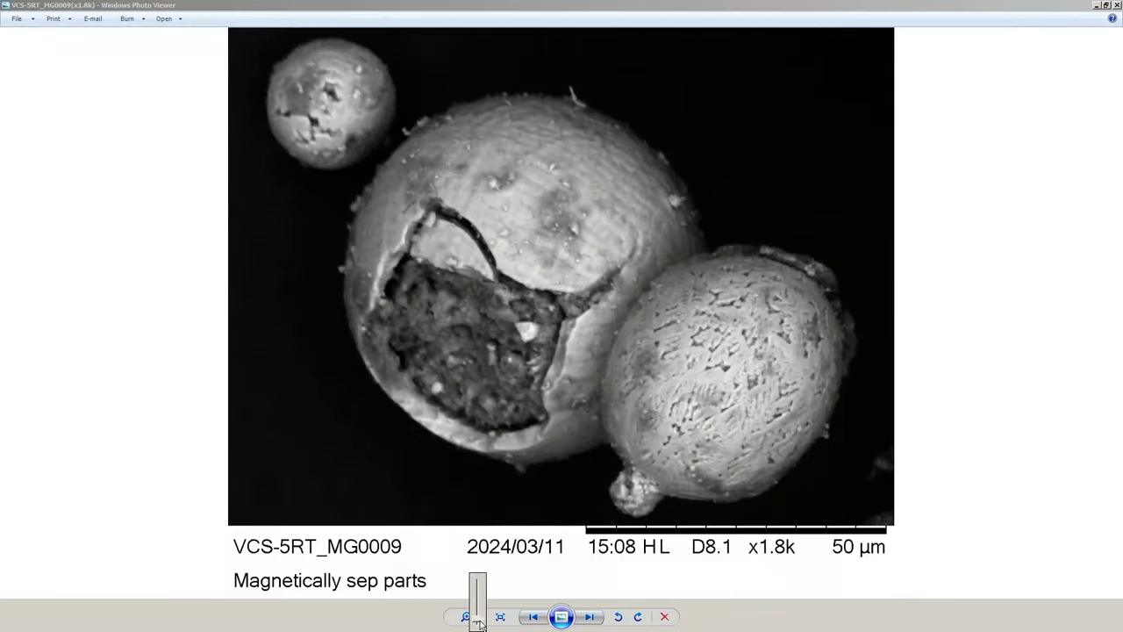
{"action": "left_click_drag", "start_coordinate": [478, 621], "coordinate": [478, 624]}
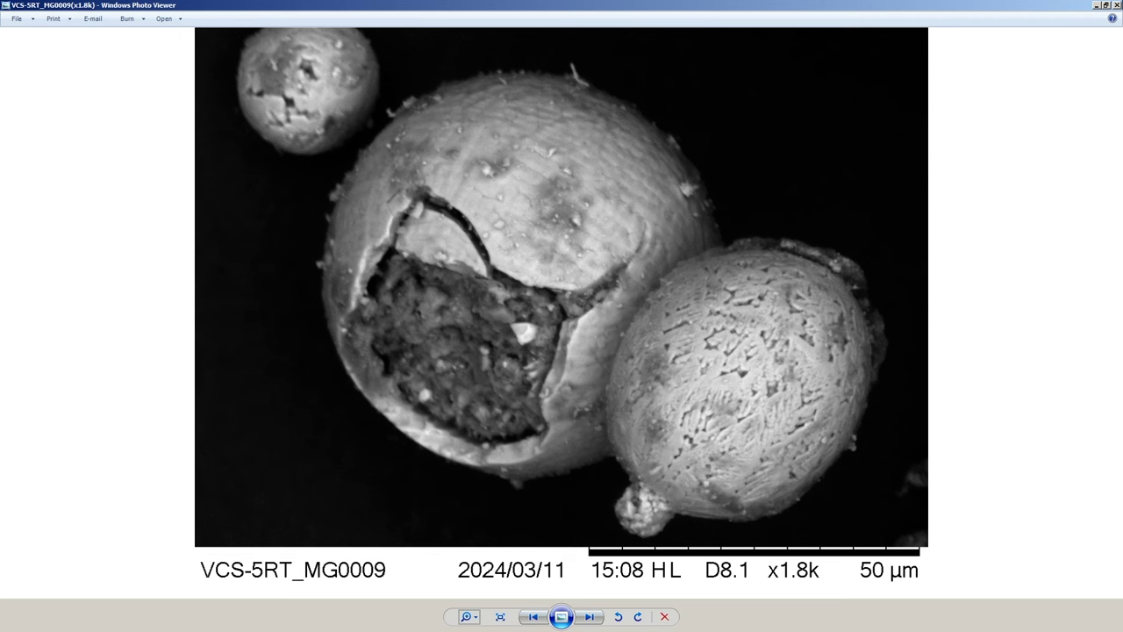
{"action": "left_click", "coordinate": [1117, 5]}
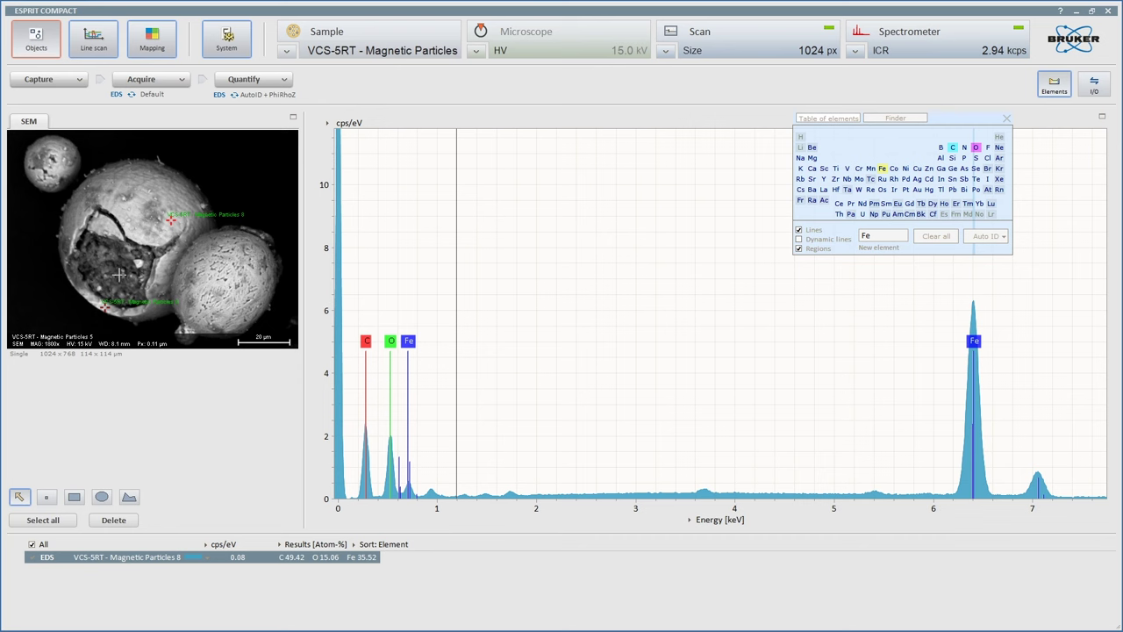
Step: Start acquiring the EDS spectrum of the point on the broken particle's lower rim for comparison with the outer shell spectrum
{"action": "left_click", "coordinate": [19, 499]}
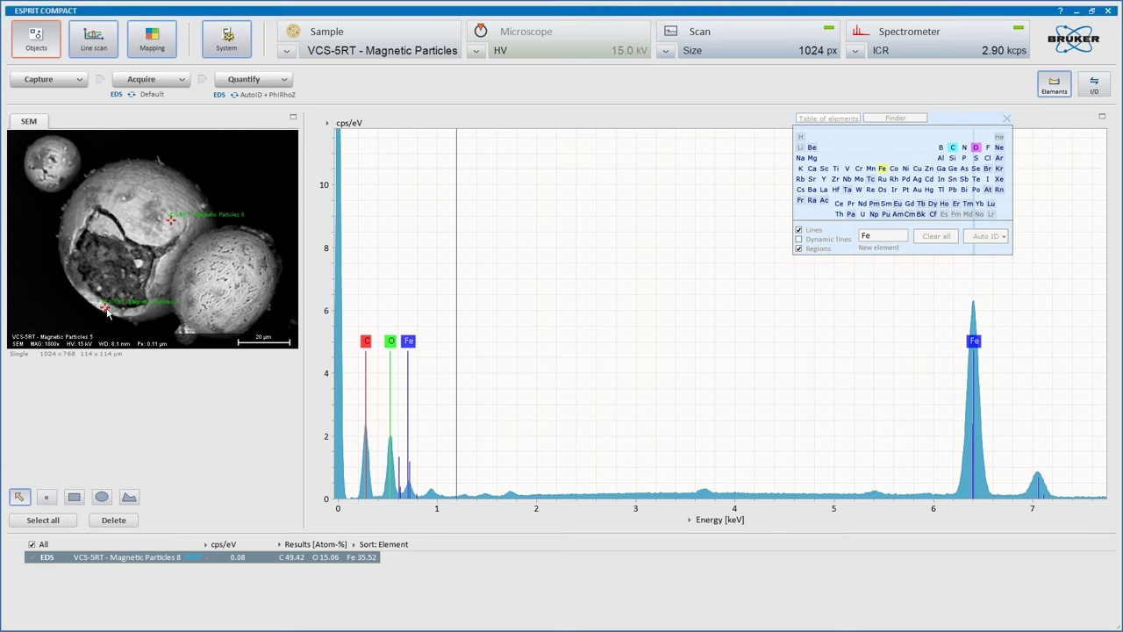
{"action": "left_click", "coordinate": [203, 226]}
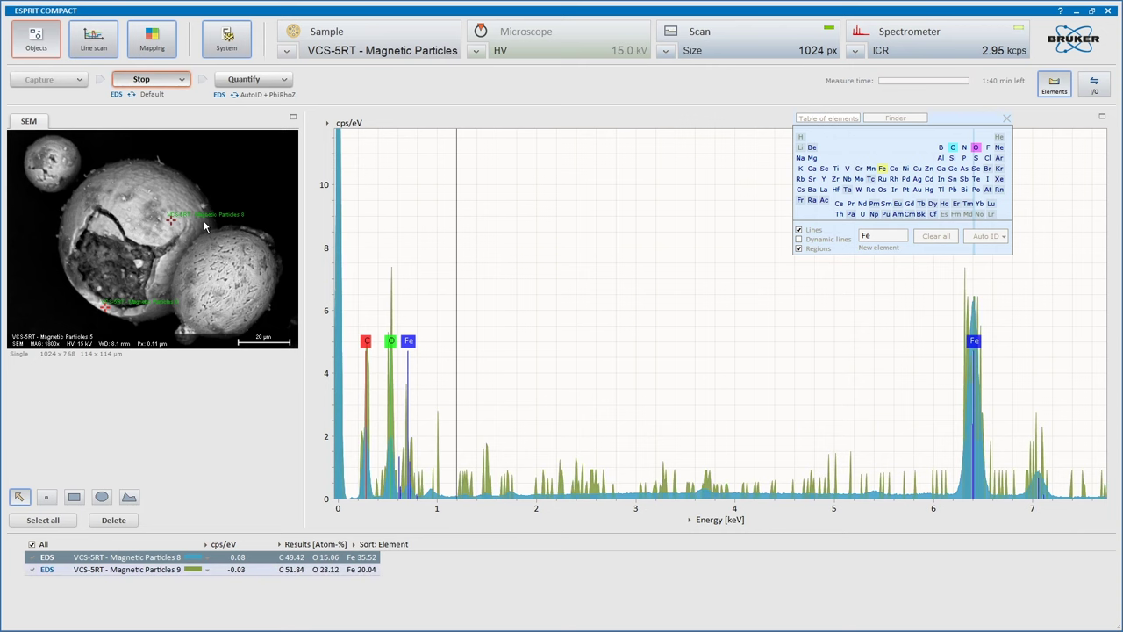